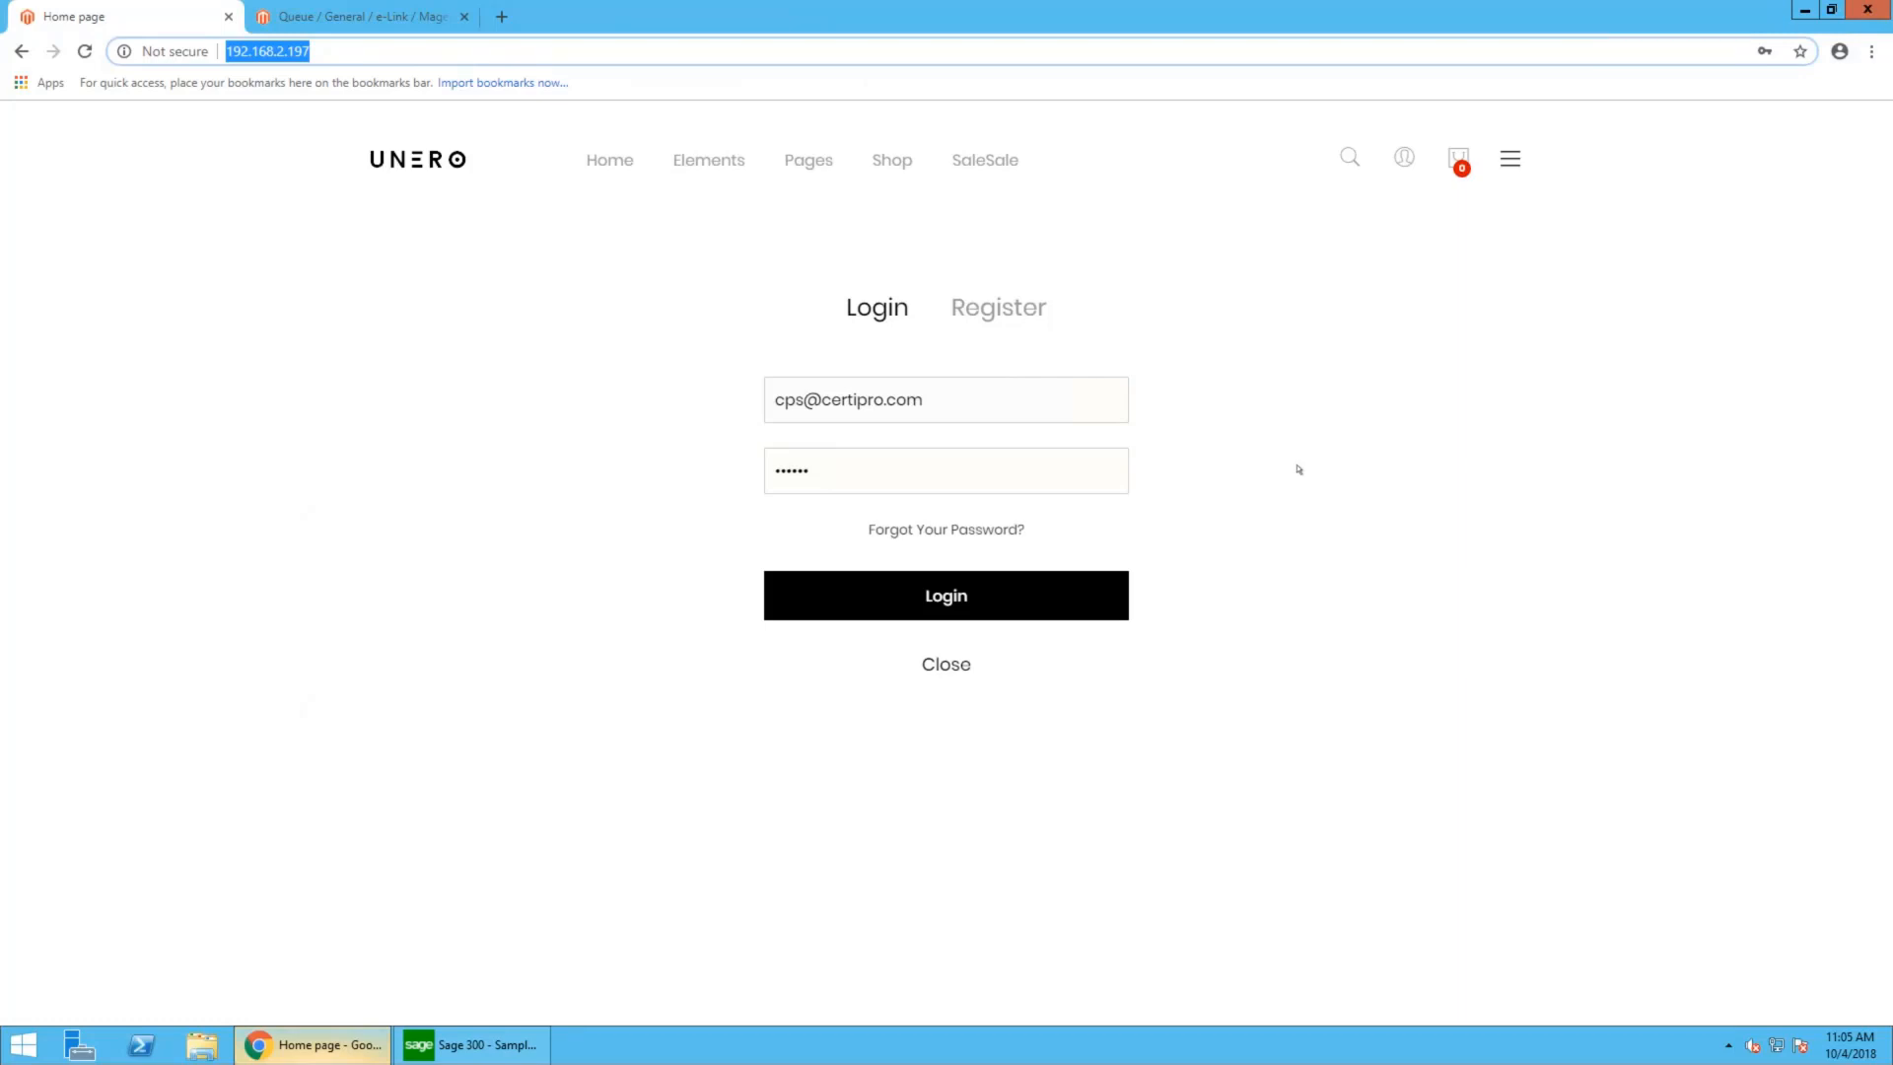
# - Log in to the web store with the prefilled customer credentials and look over the home page products
pyautogui.click(1039, 612)
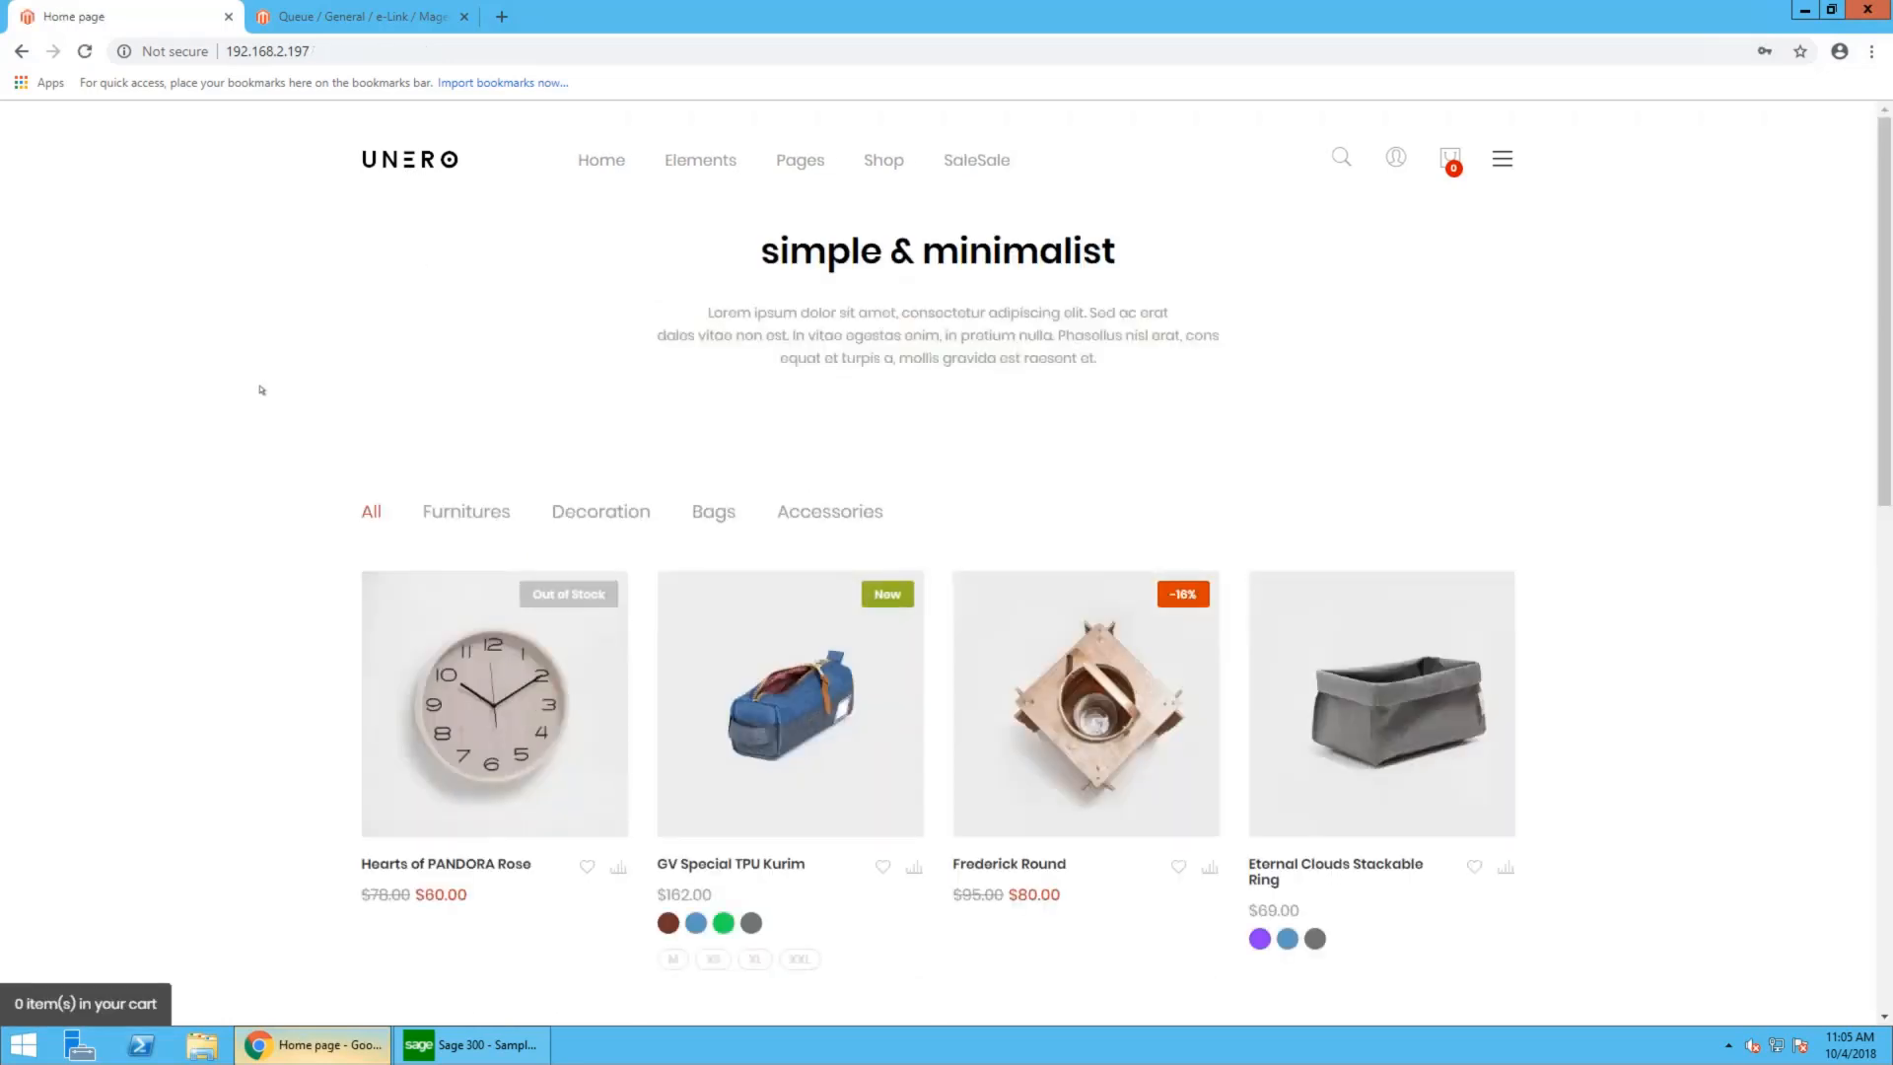
pyautogui.scroll(-2, 262, 390)
pyautogui.scroll(1, 261, 390)
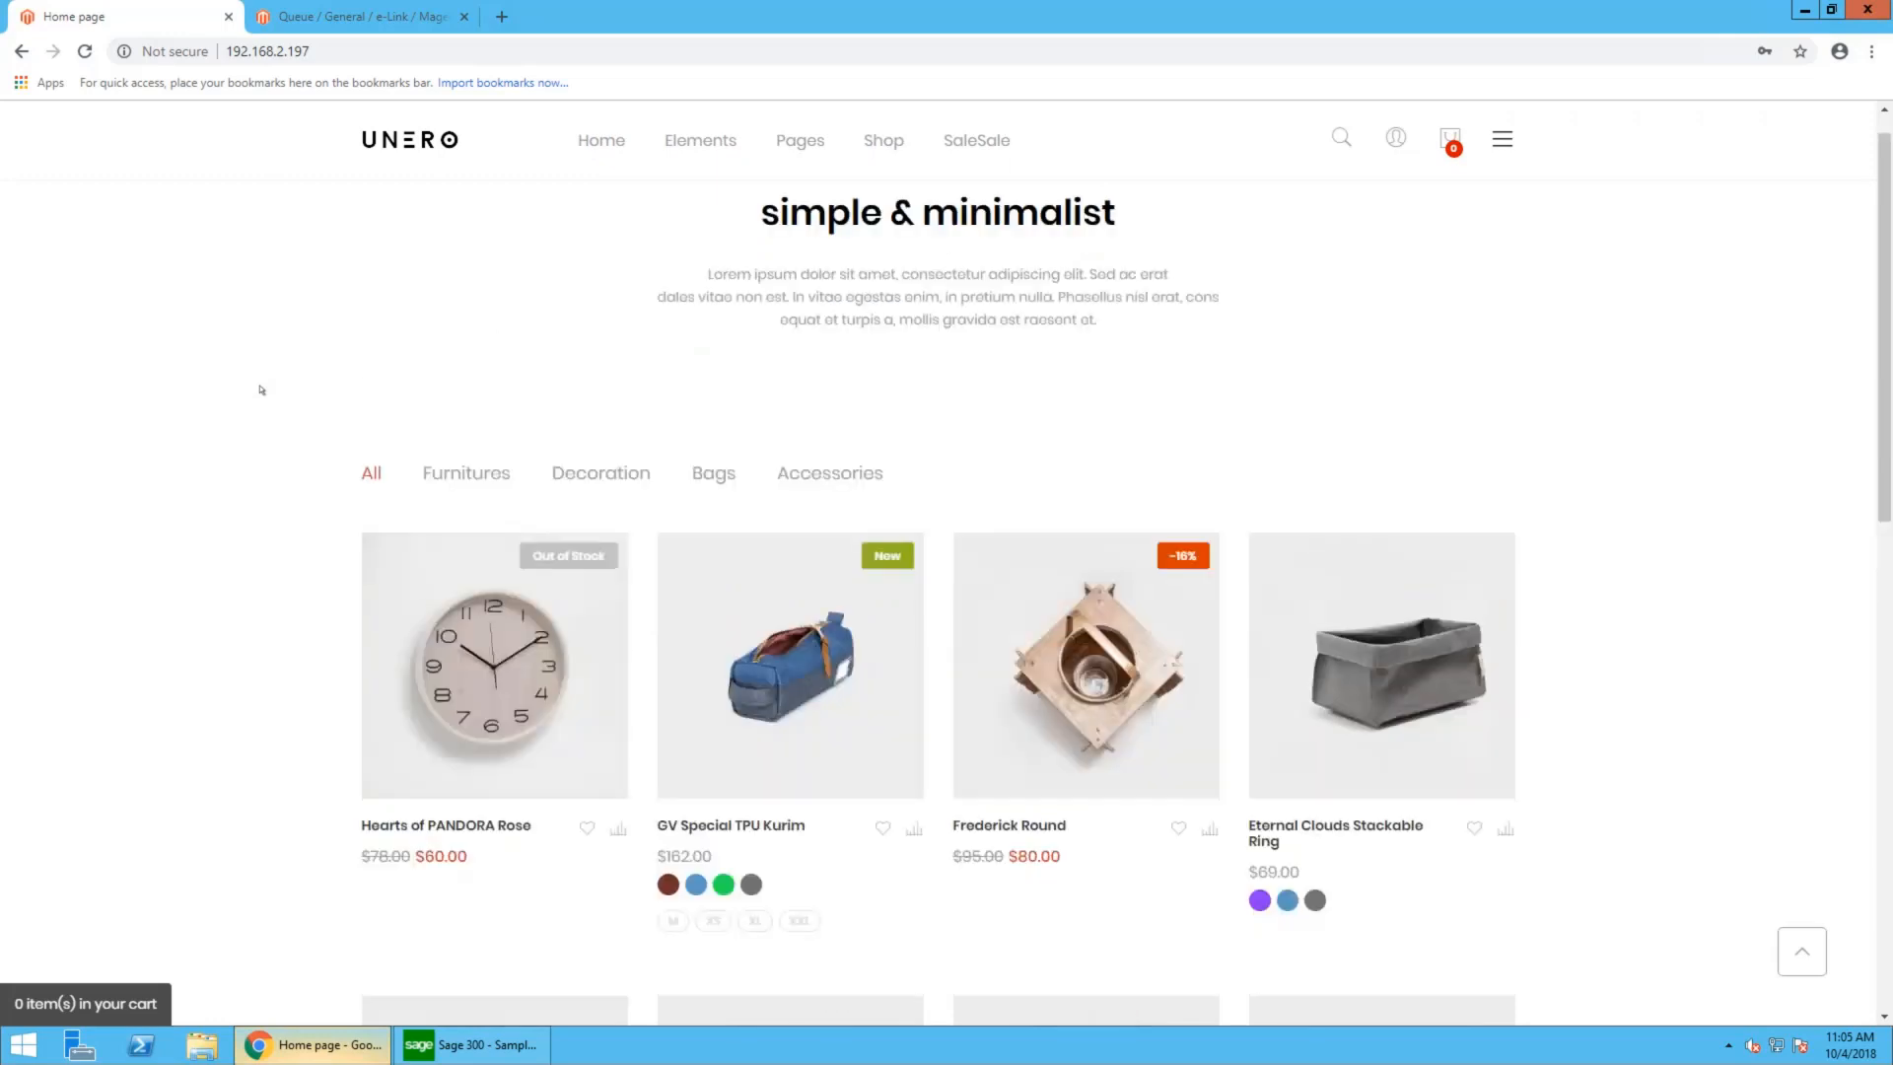
pyautogui.scroll(1, 262, 389)
pyautogui.scroll(-3, 262, 390)
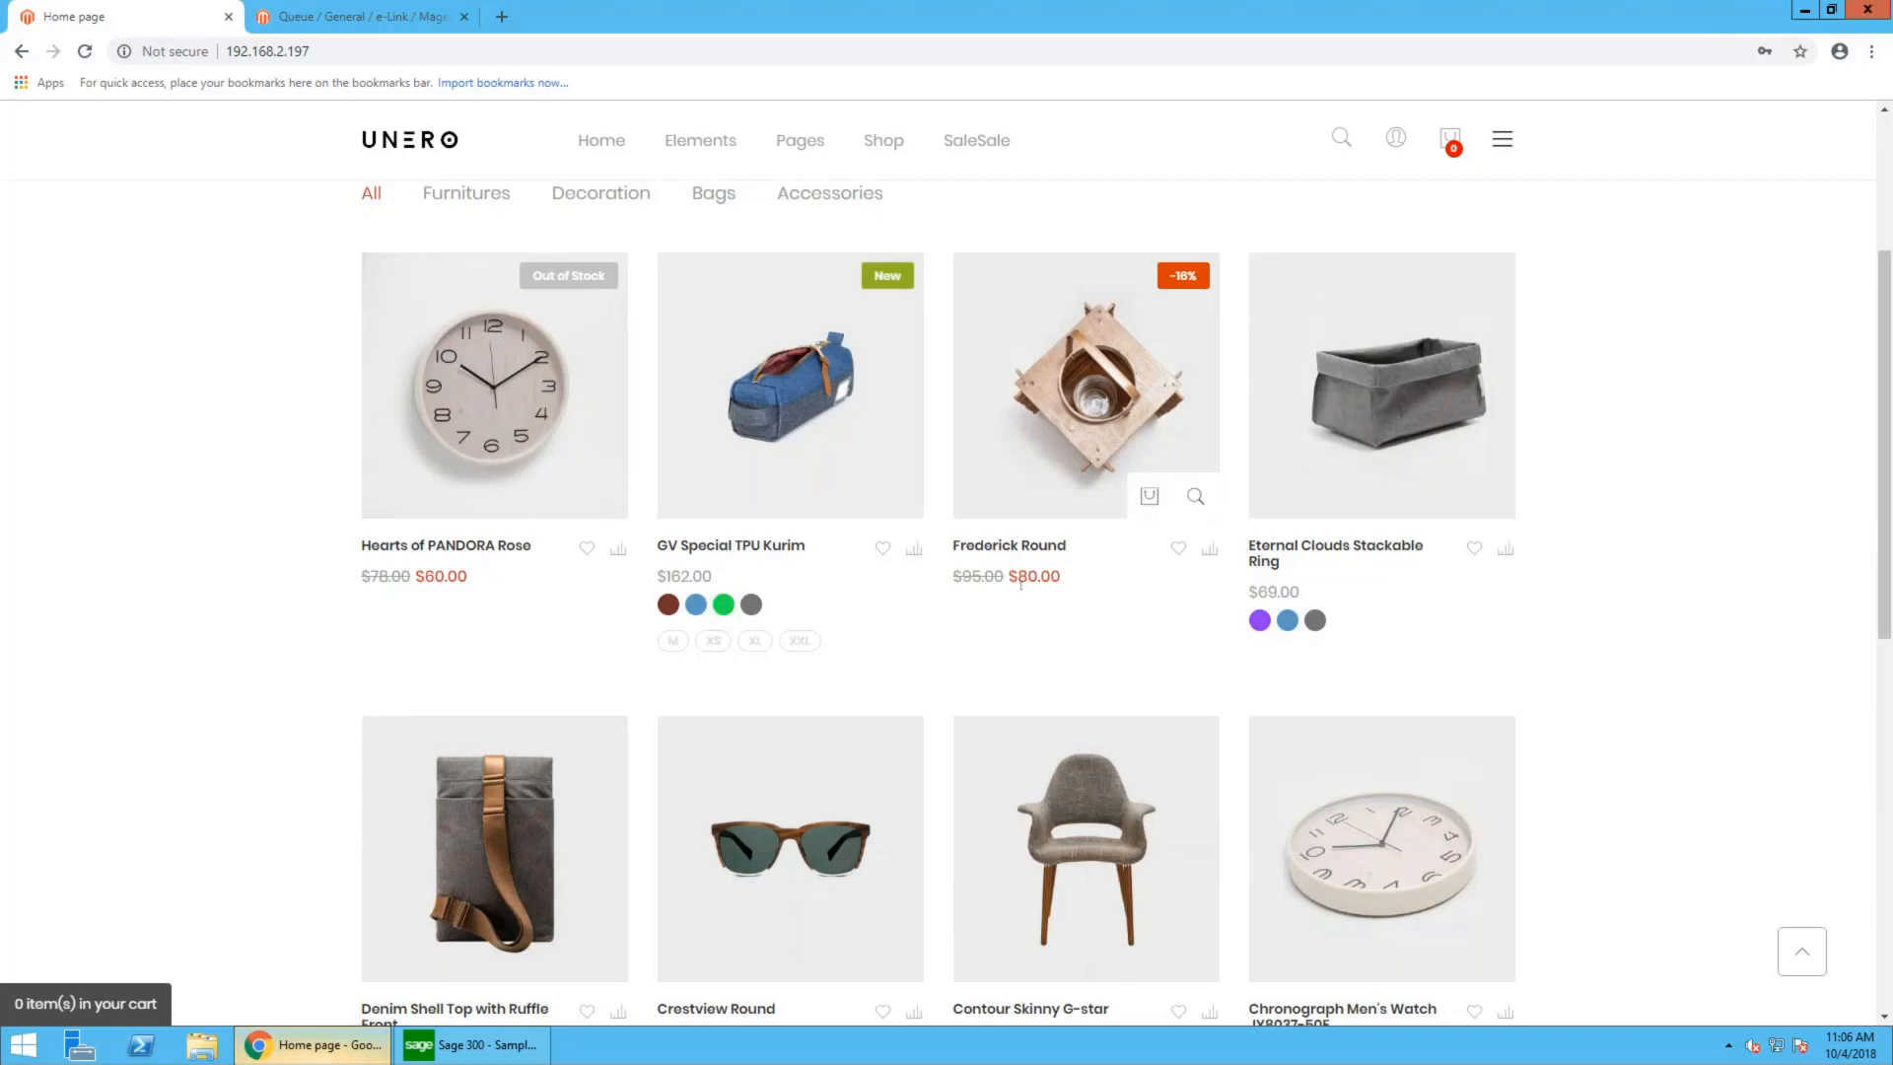
# - Add one Frederick Round and one Crestview Round to the shopping cart from the home page product grid
pyautogui.moveTo(1008, 578); pyautogui.dragTo(1062, 579)
pyautogui.click(1064, 580)
pyautogui.scroll(-1, 1084, 474)
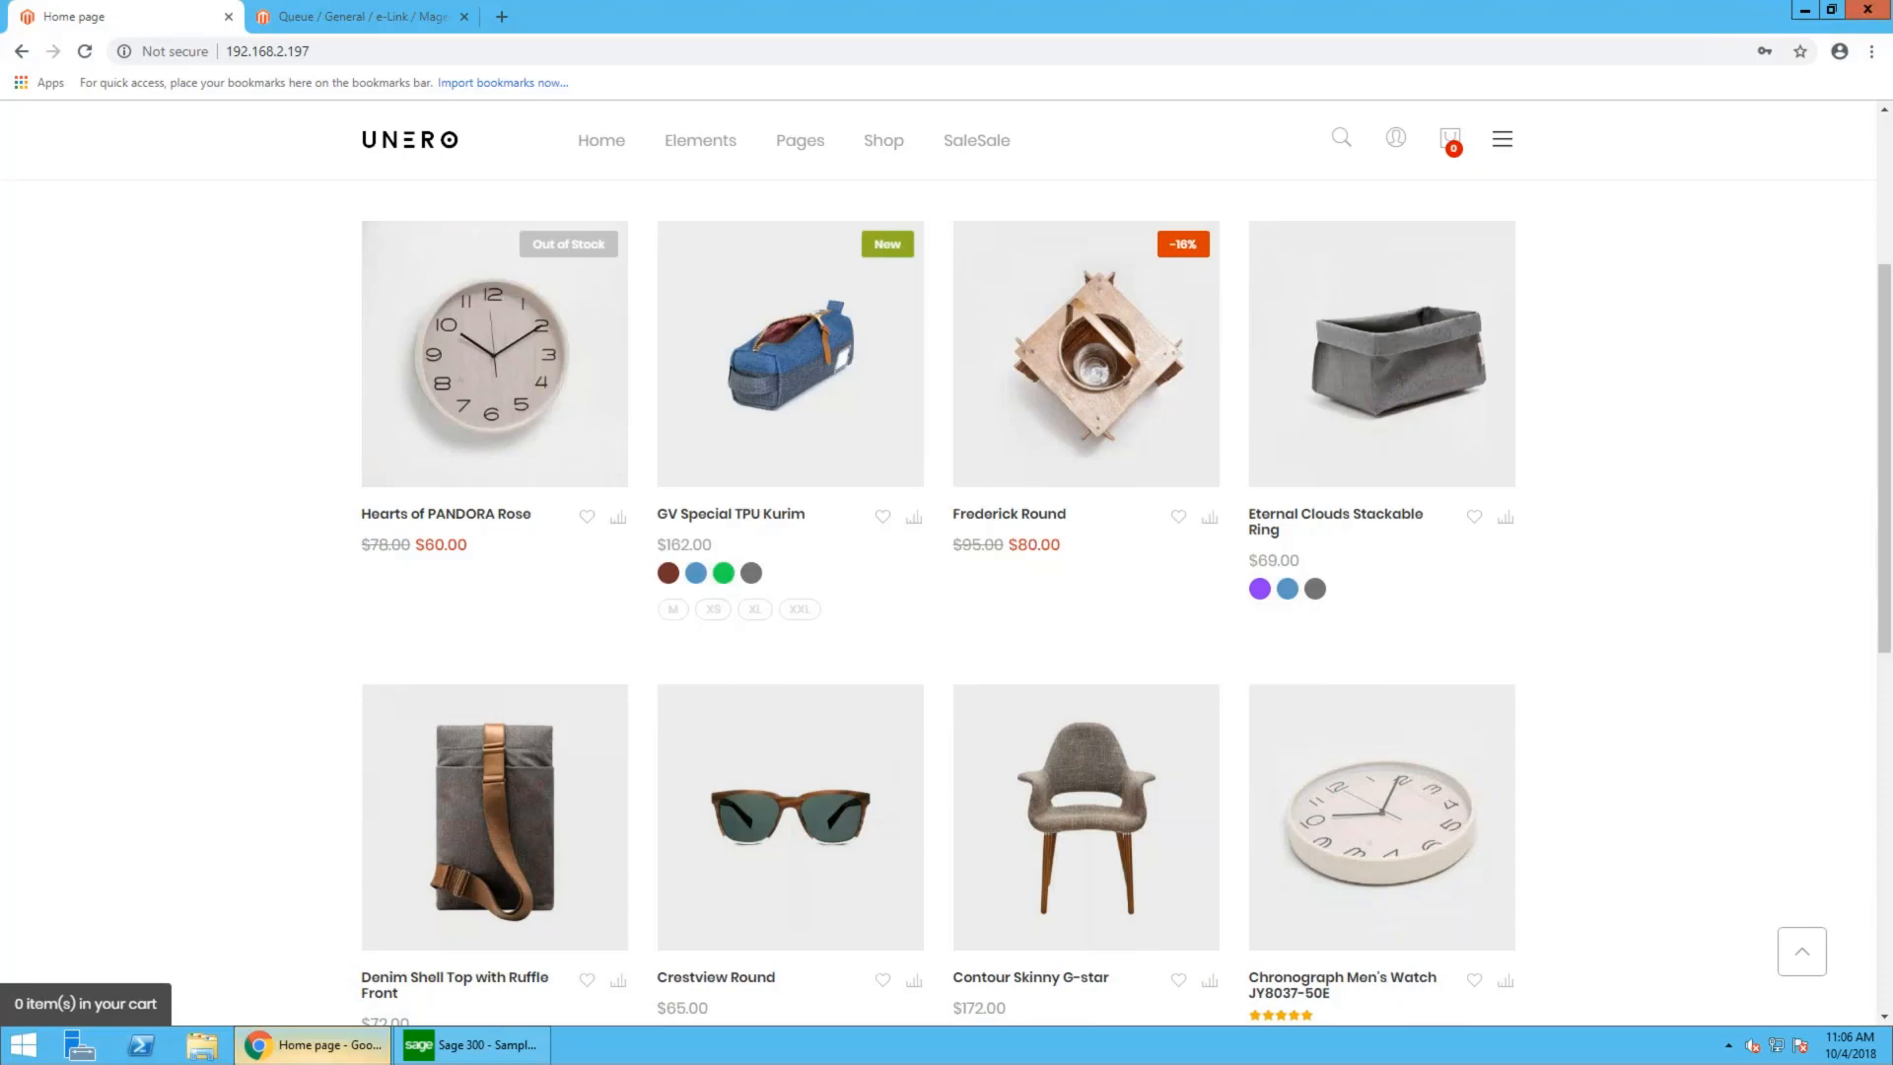
pyautogui.moveTo(1107, 530)
pyautogui.click(1148, 465)
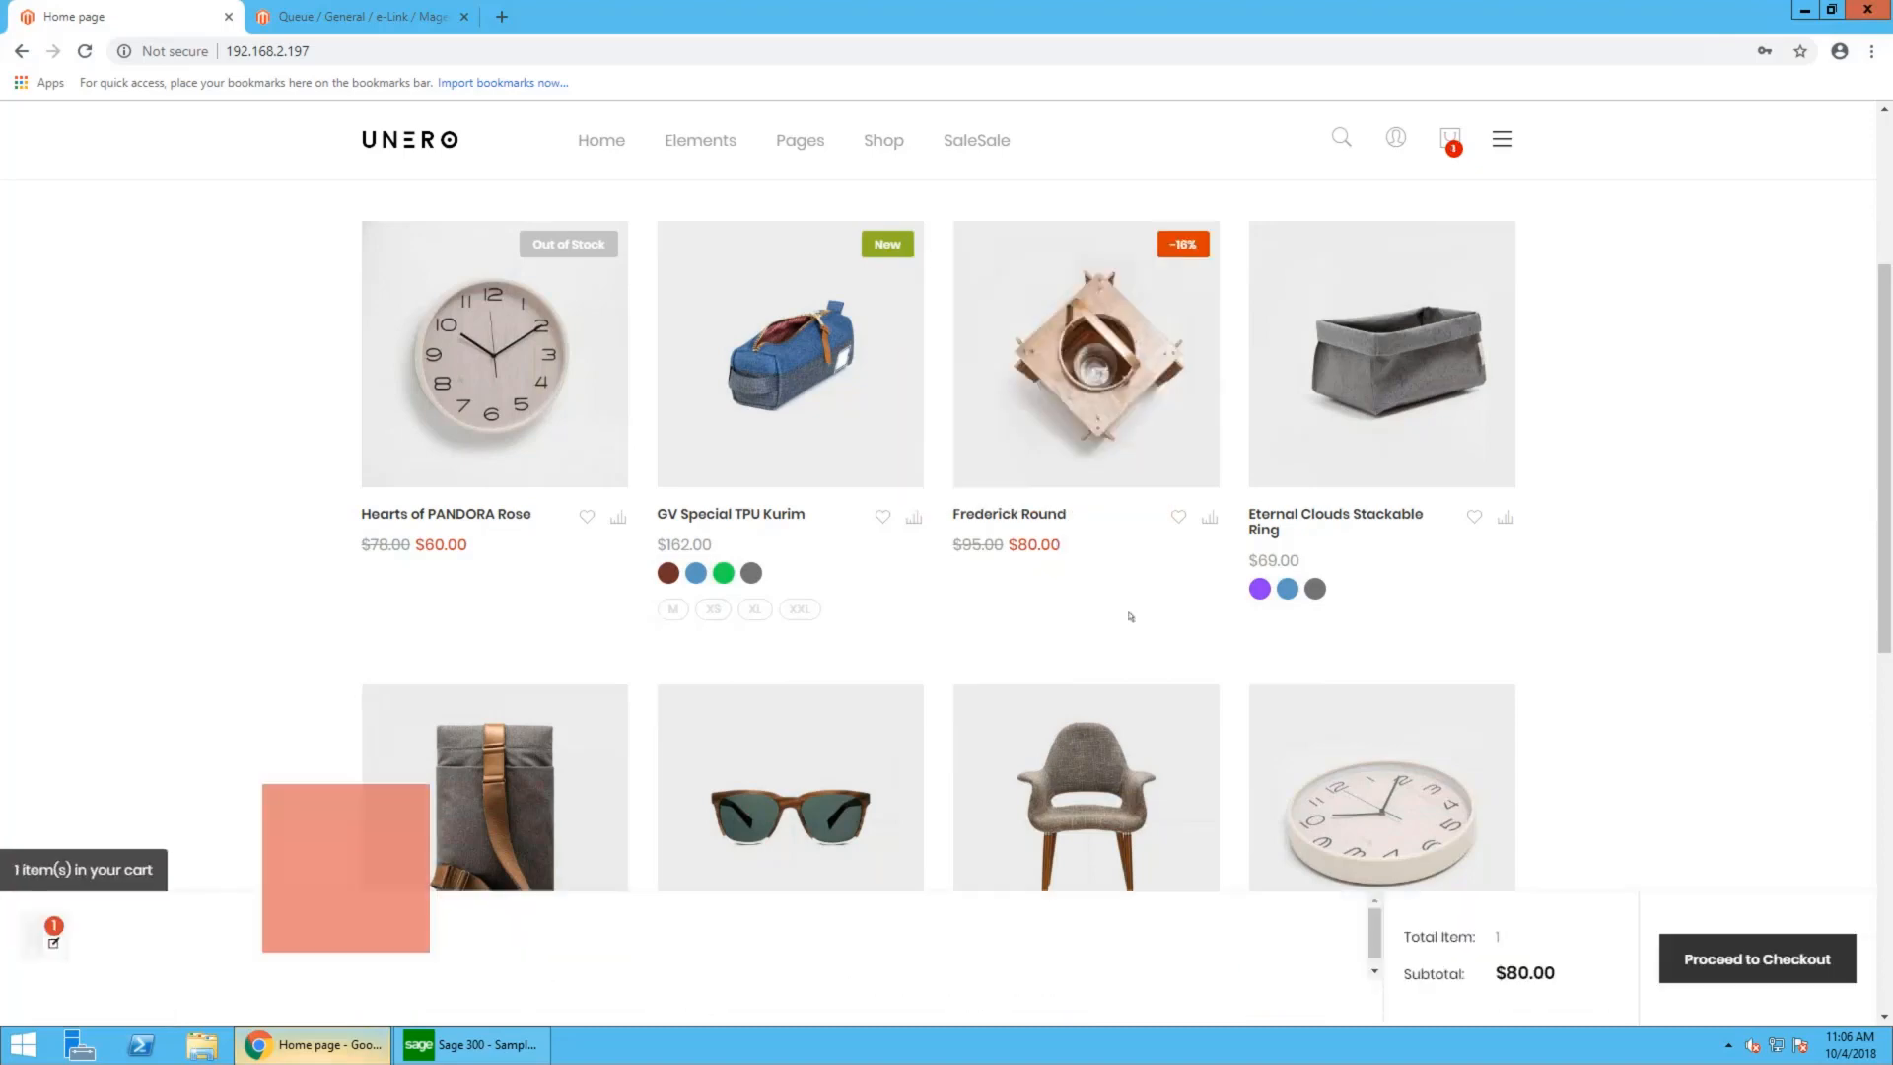
pyautogui.scroll(-5, 1135, 478)
pyautogui.moveTo(851, 446)
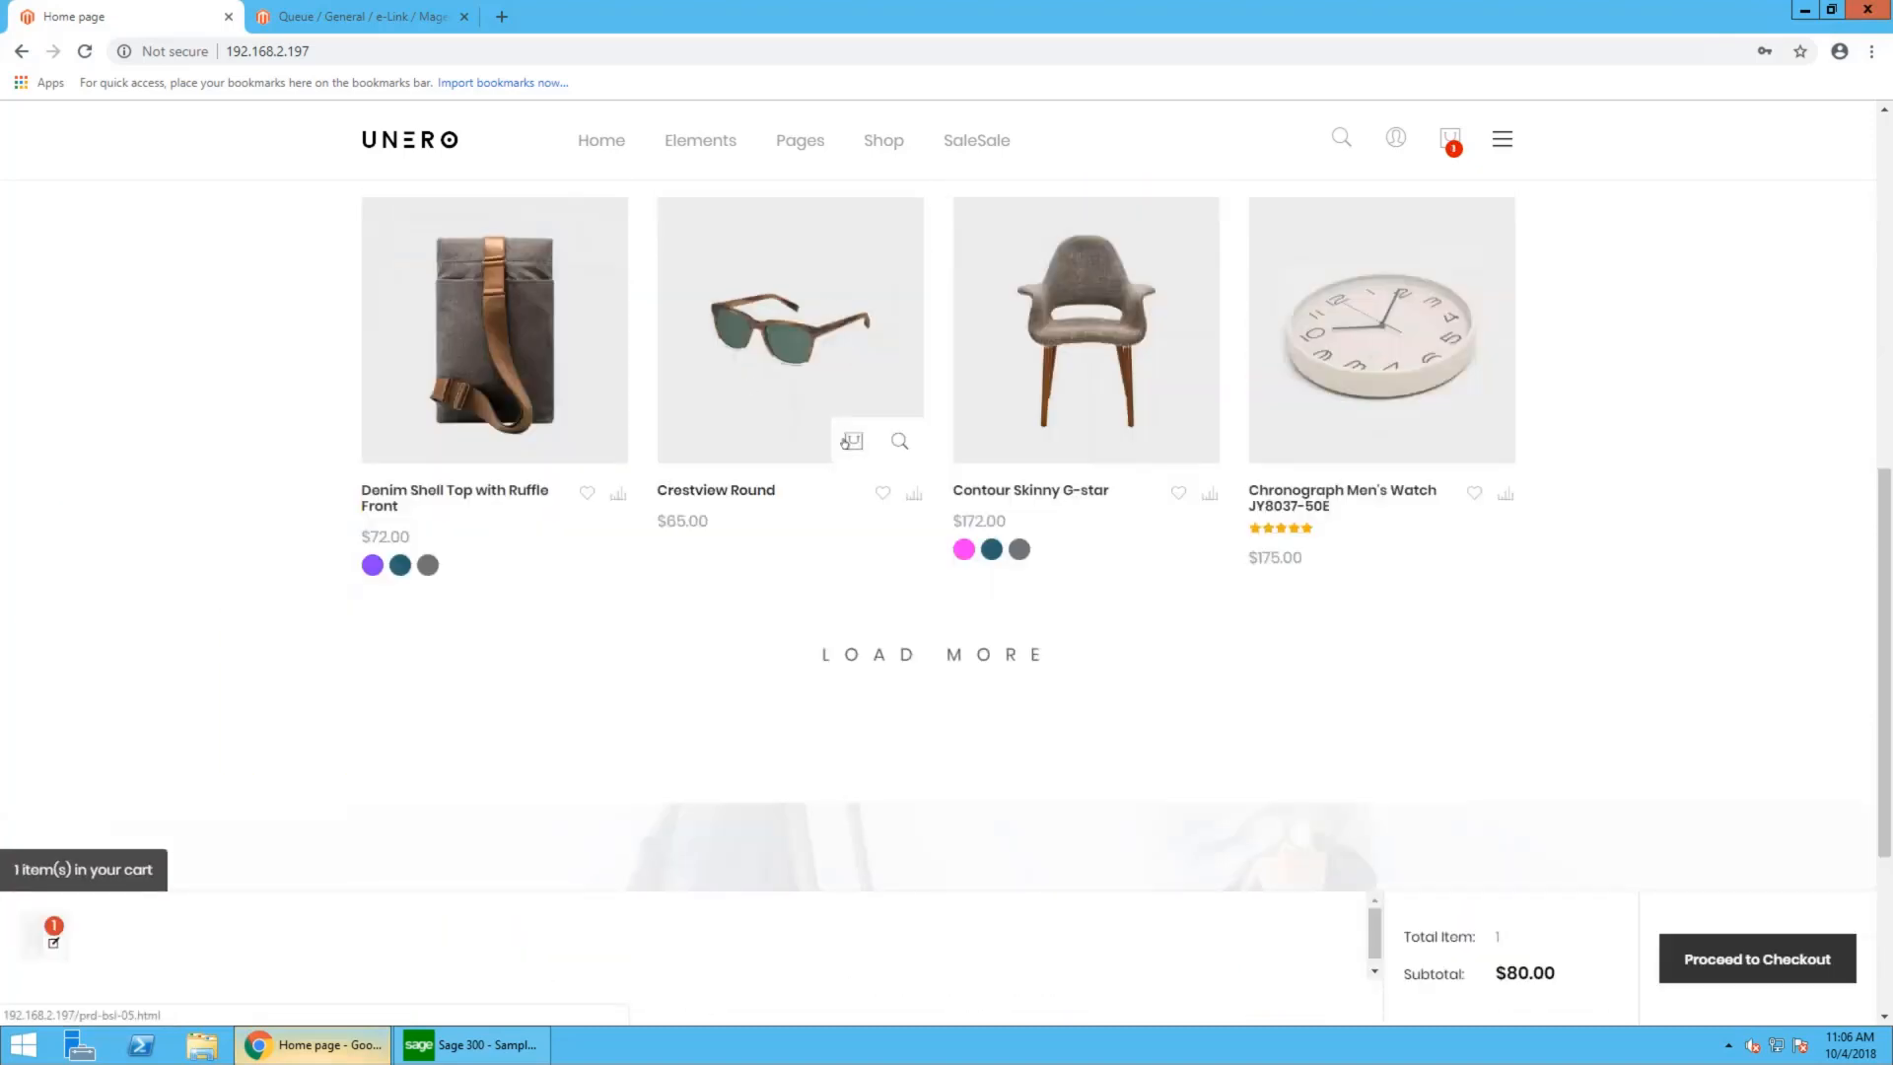
pyautogui.click(853, 442)
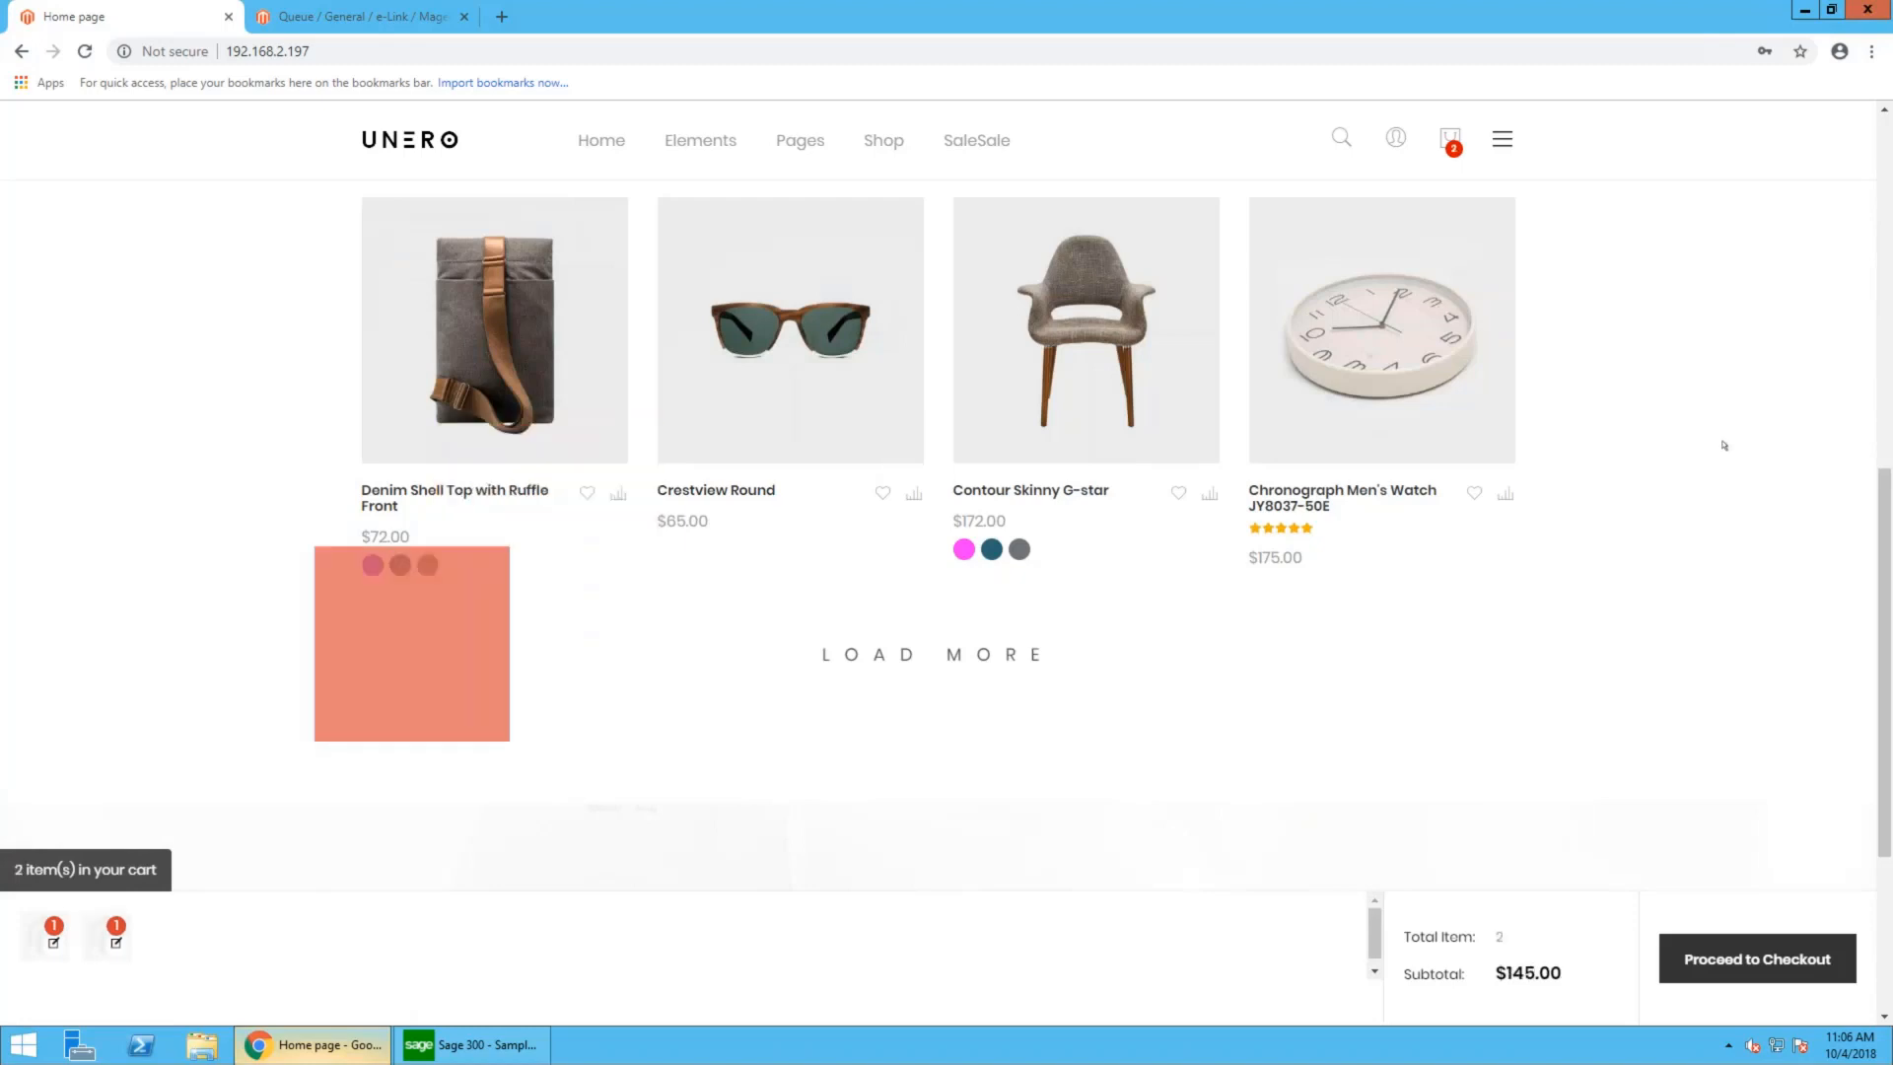
# - Open the shopping cart and proceed to checkout with its two items
pyautogui.scroll(2, 1721, 443)
pyautogui.scroll(7, 1723, 446)
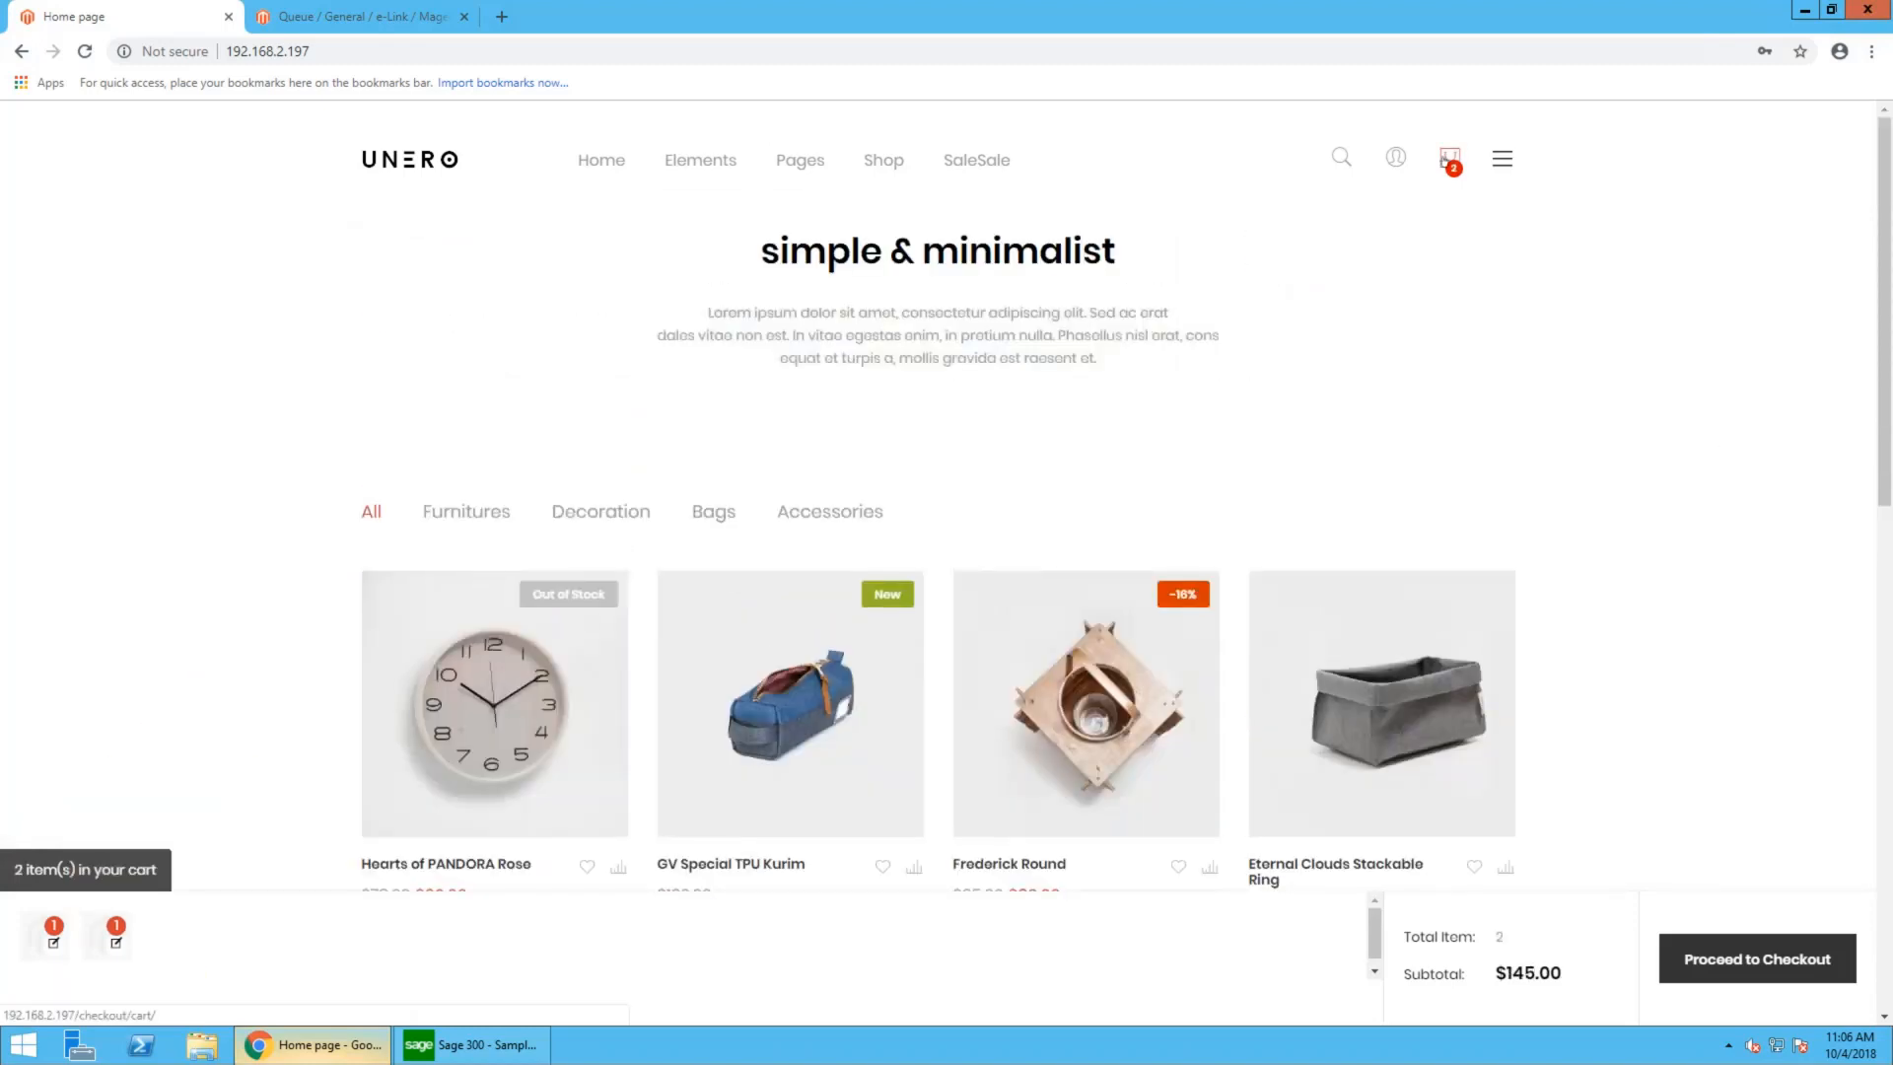
pyautogui.click(1446, 161)
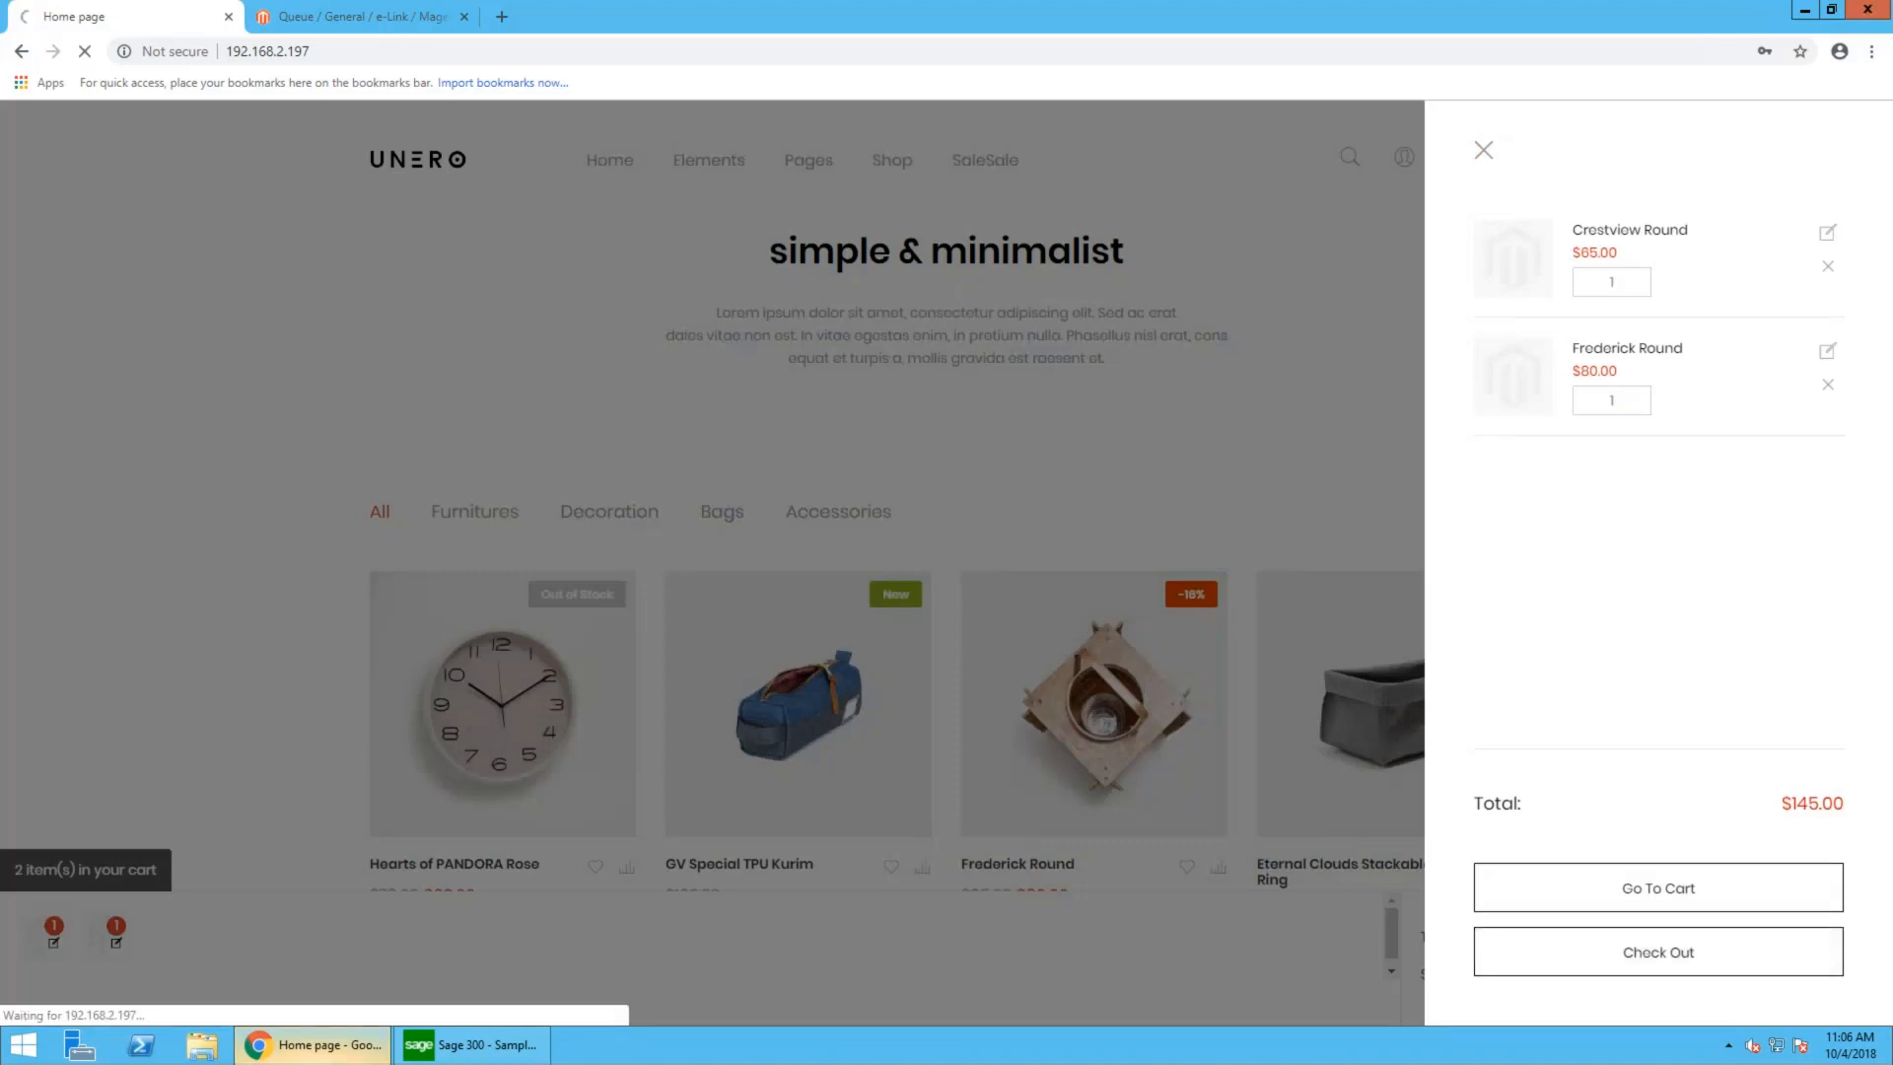
pyautogui.click(1658, 952)
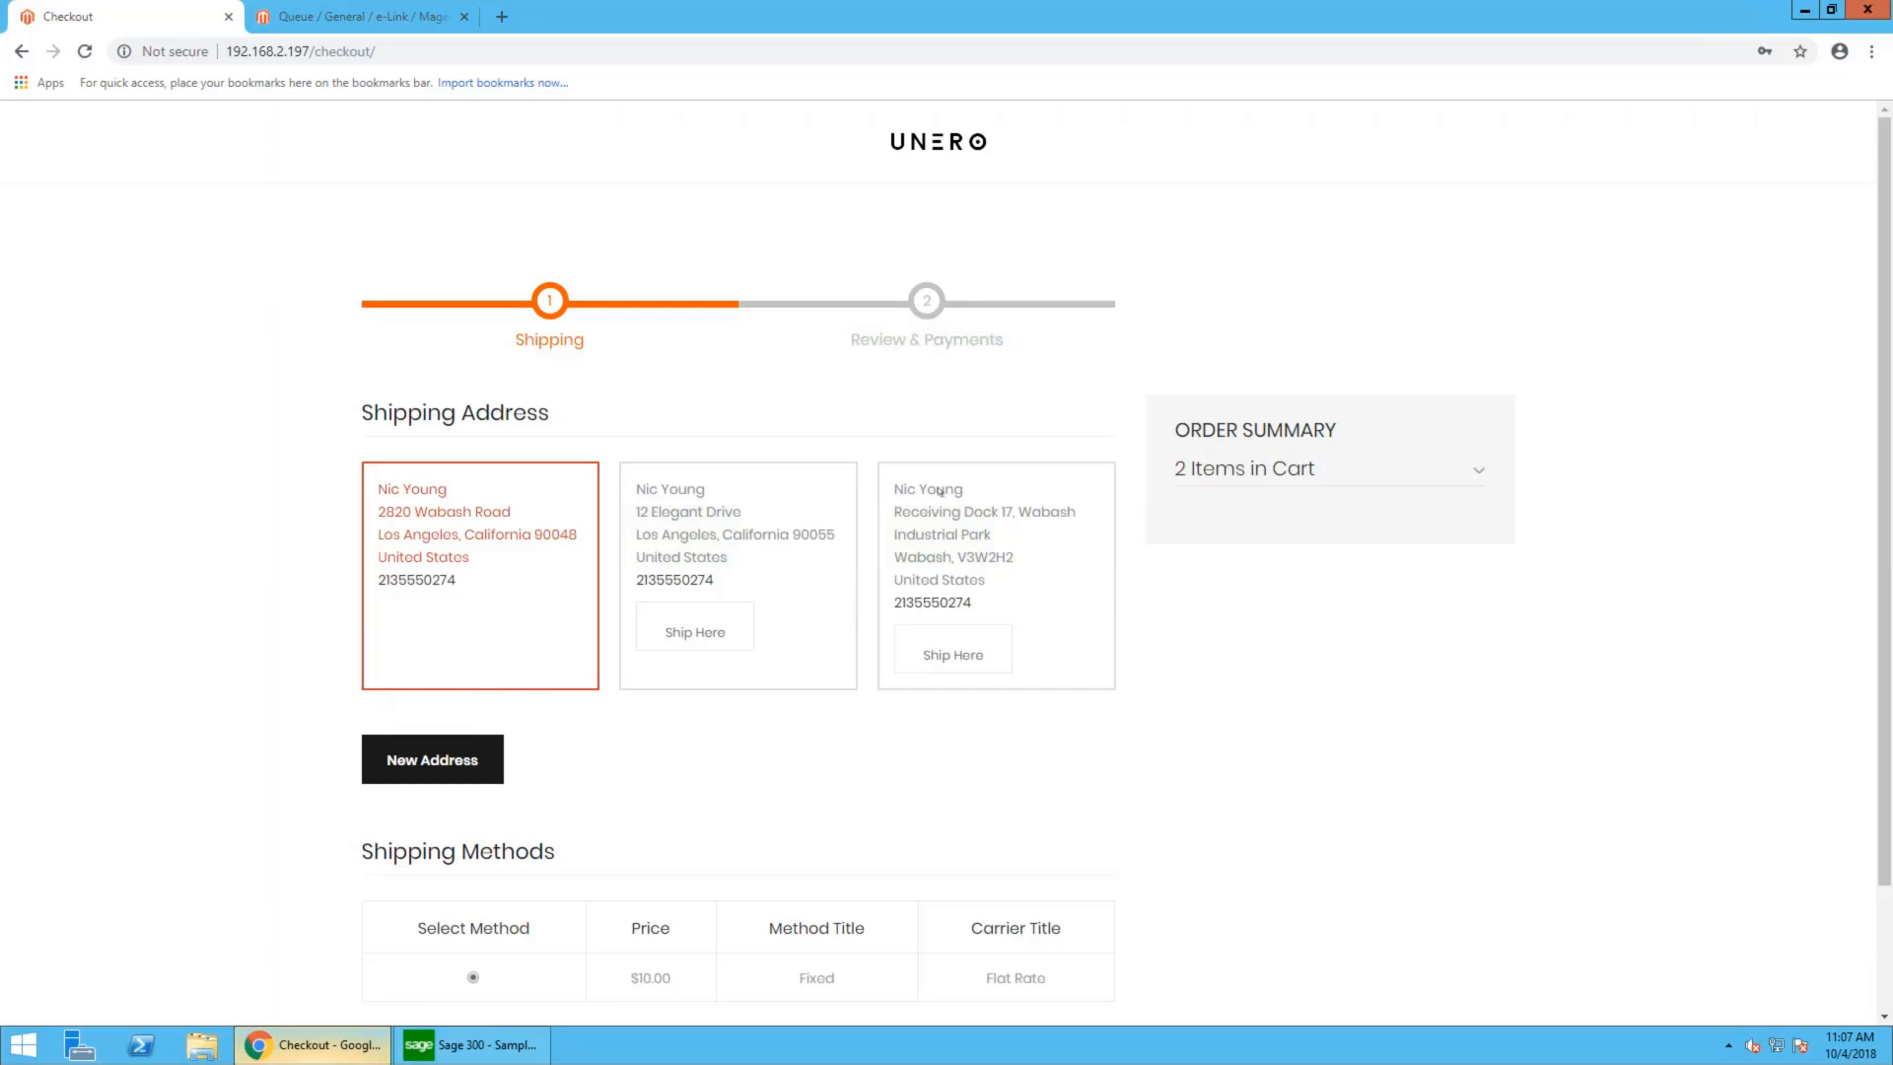
# - Keep the preselected shipping address and the Fixed Flat Rate shipping method, and continue to the payment stage
pyautogui.scroll(-1, 940, 491)
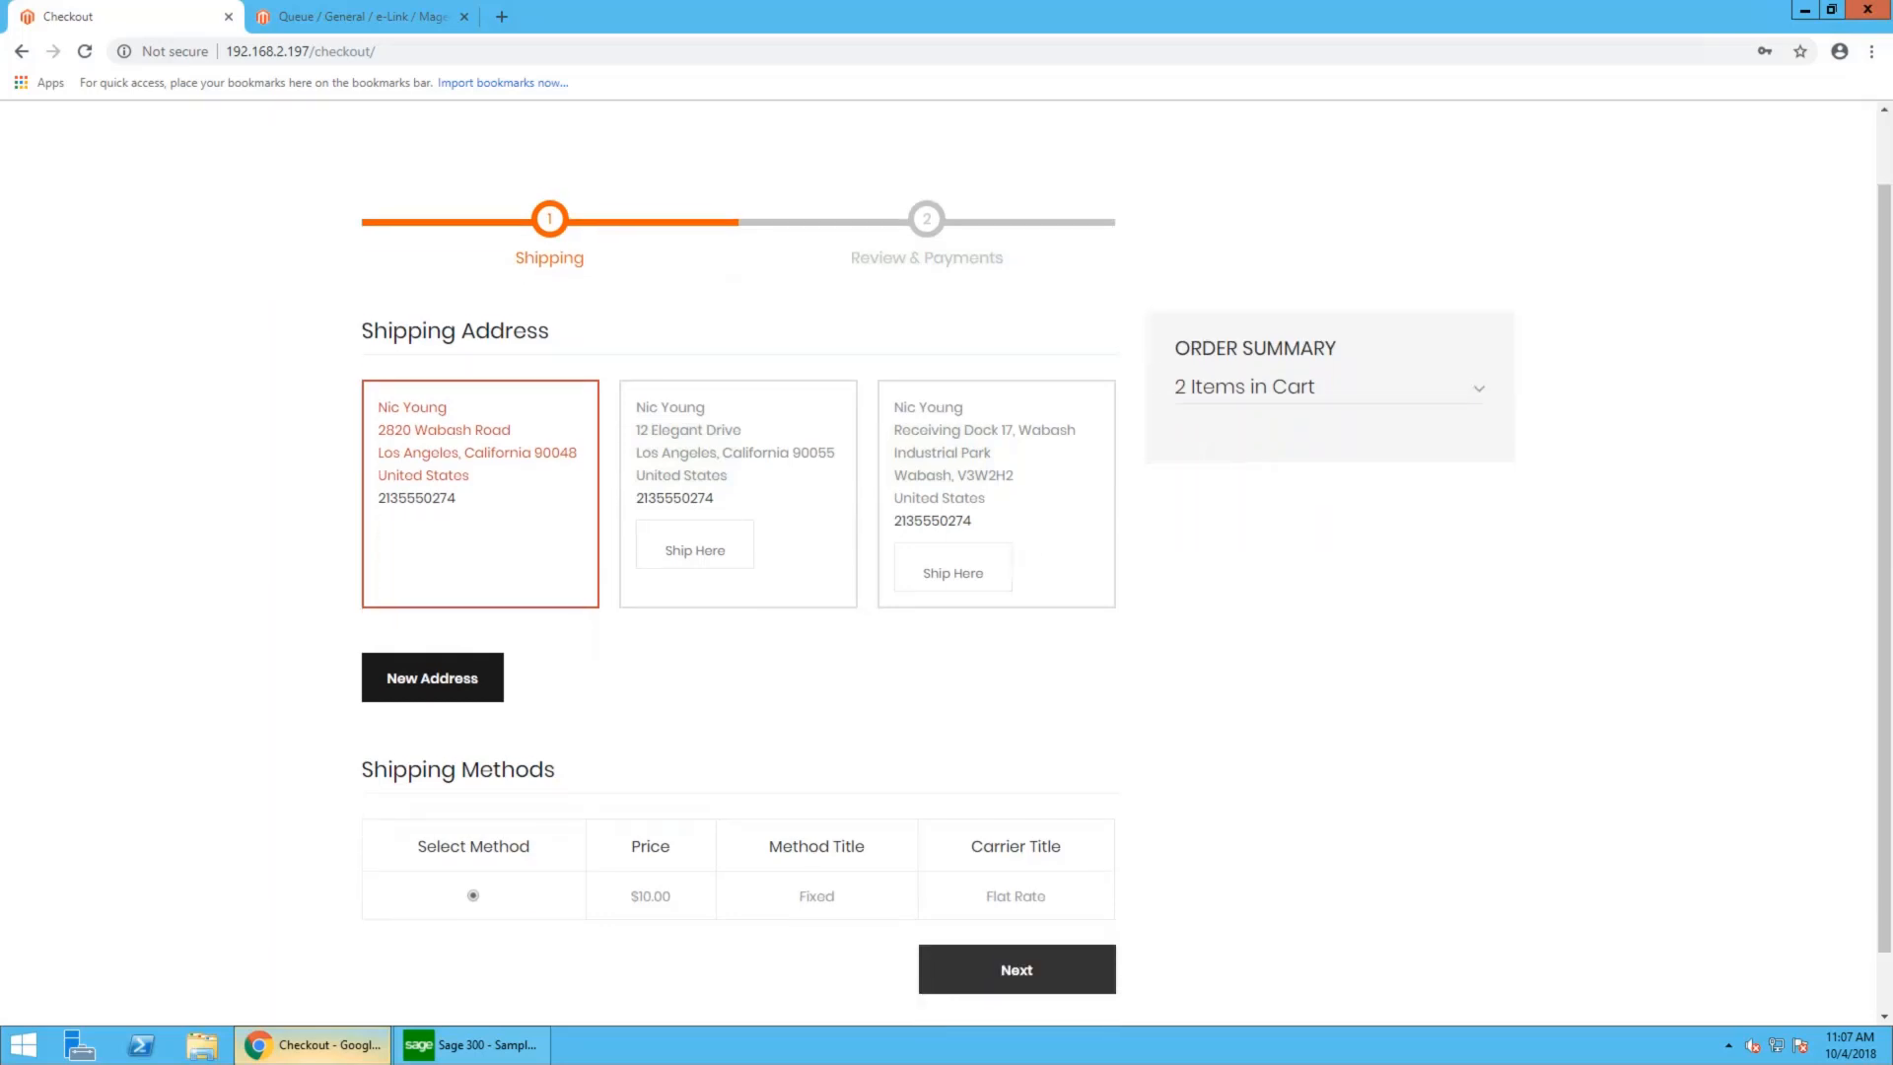
pyautogui.scroll(-1, 940, 582)
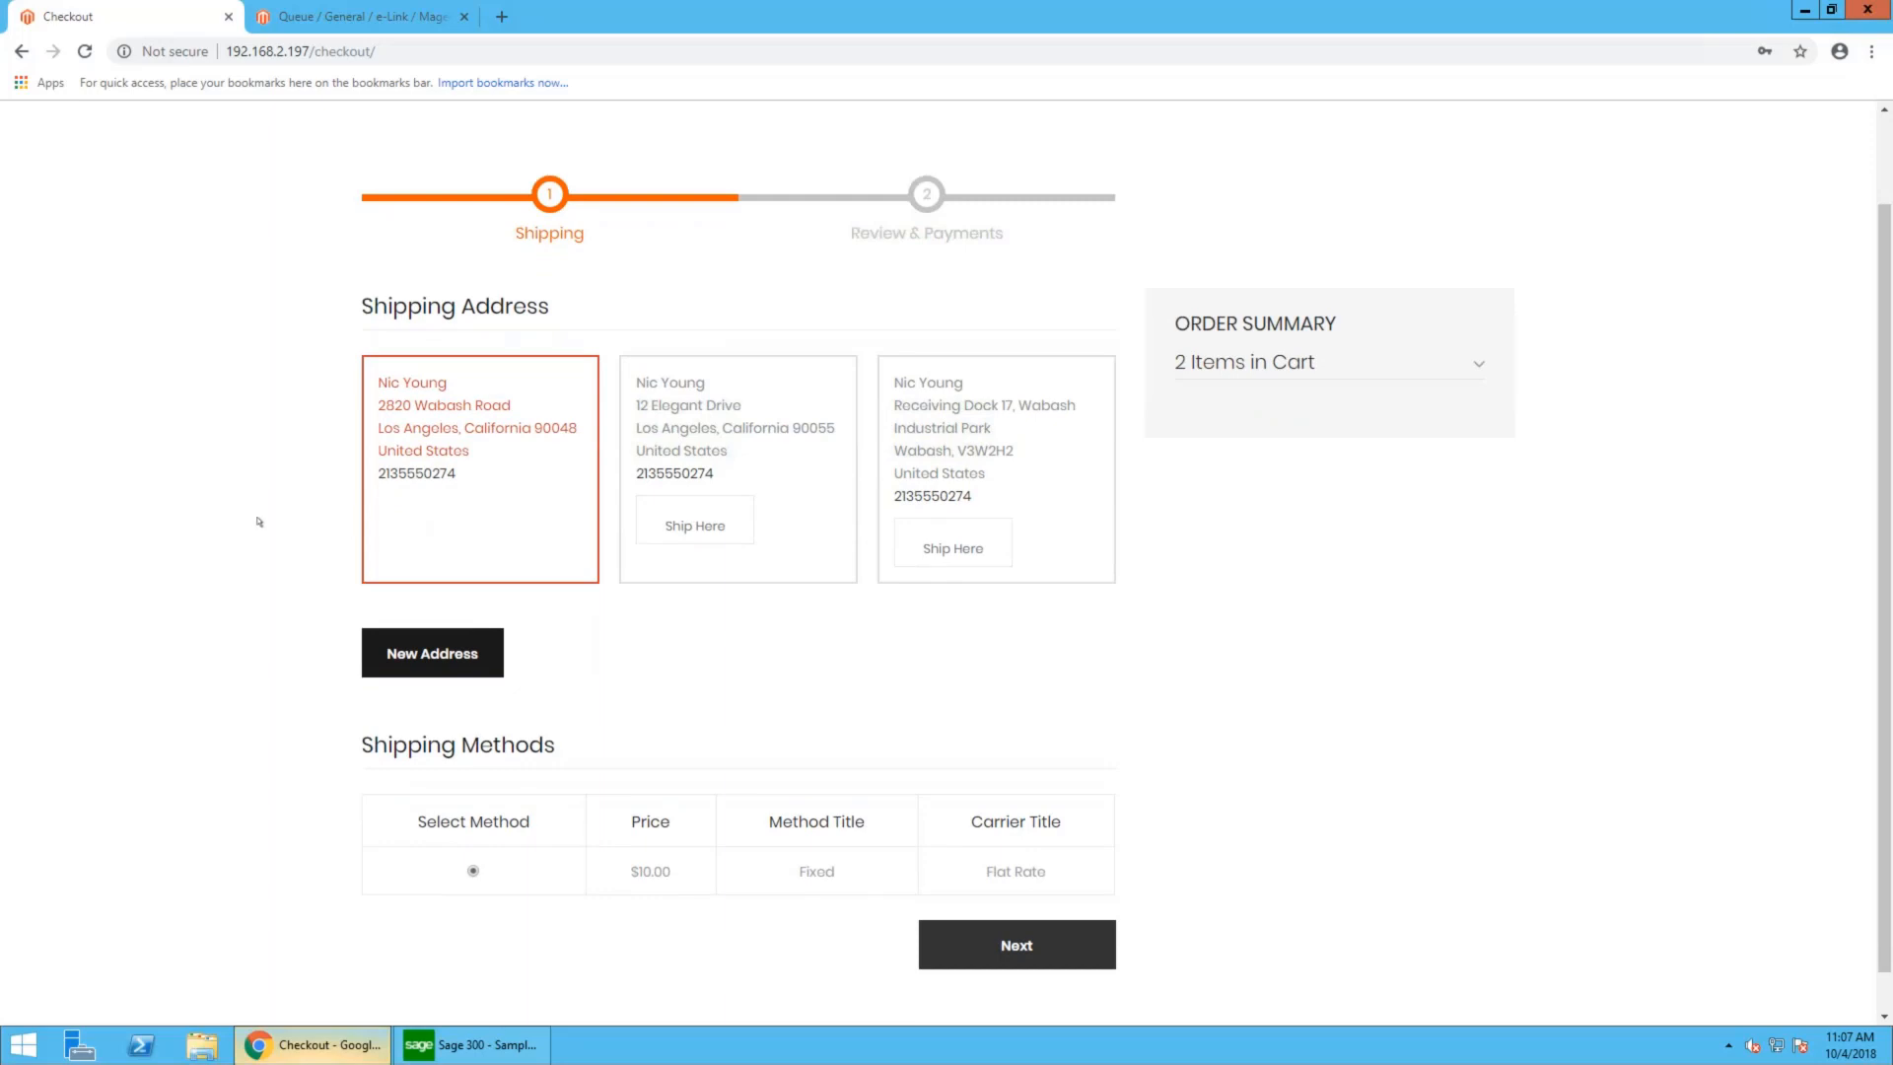
pyautogui.scroll(-1, 259, 522)
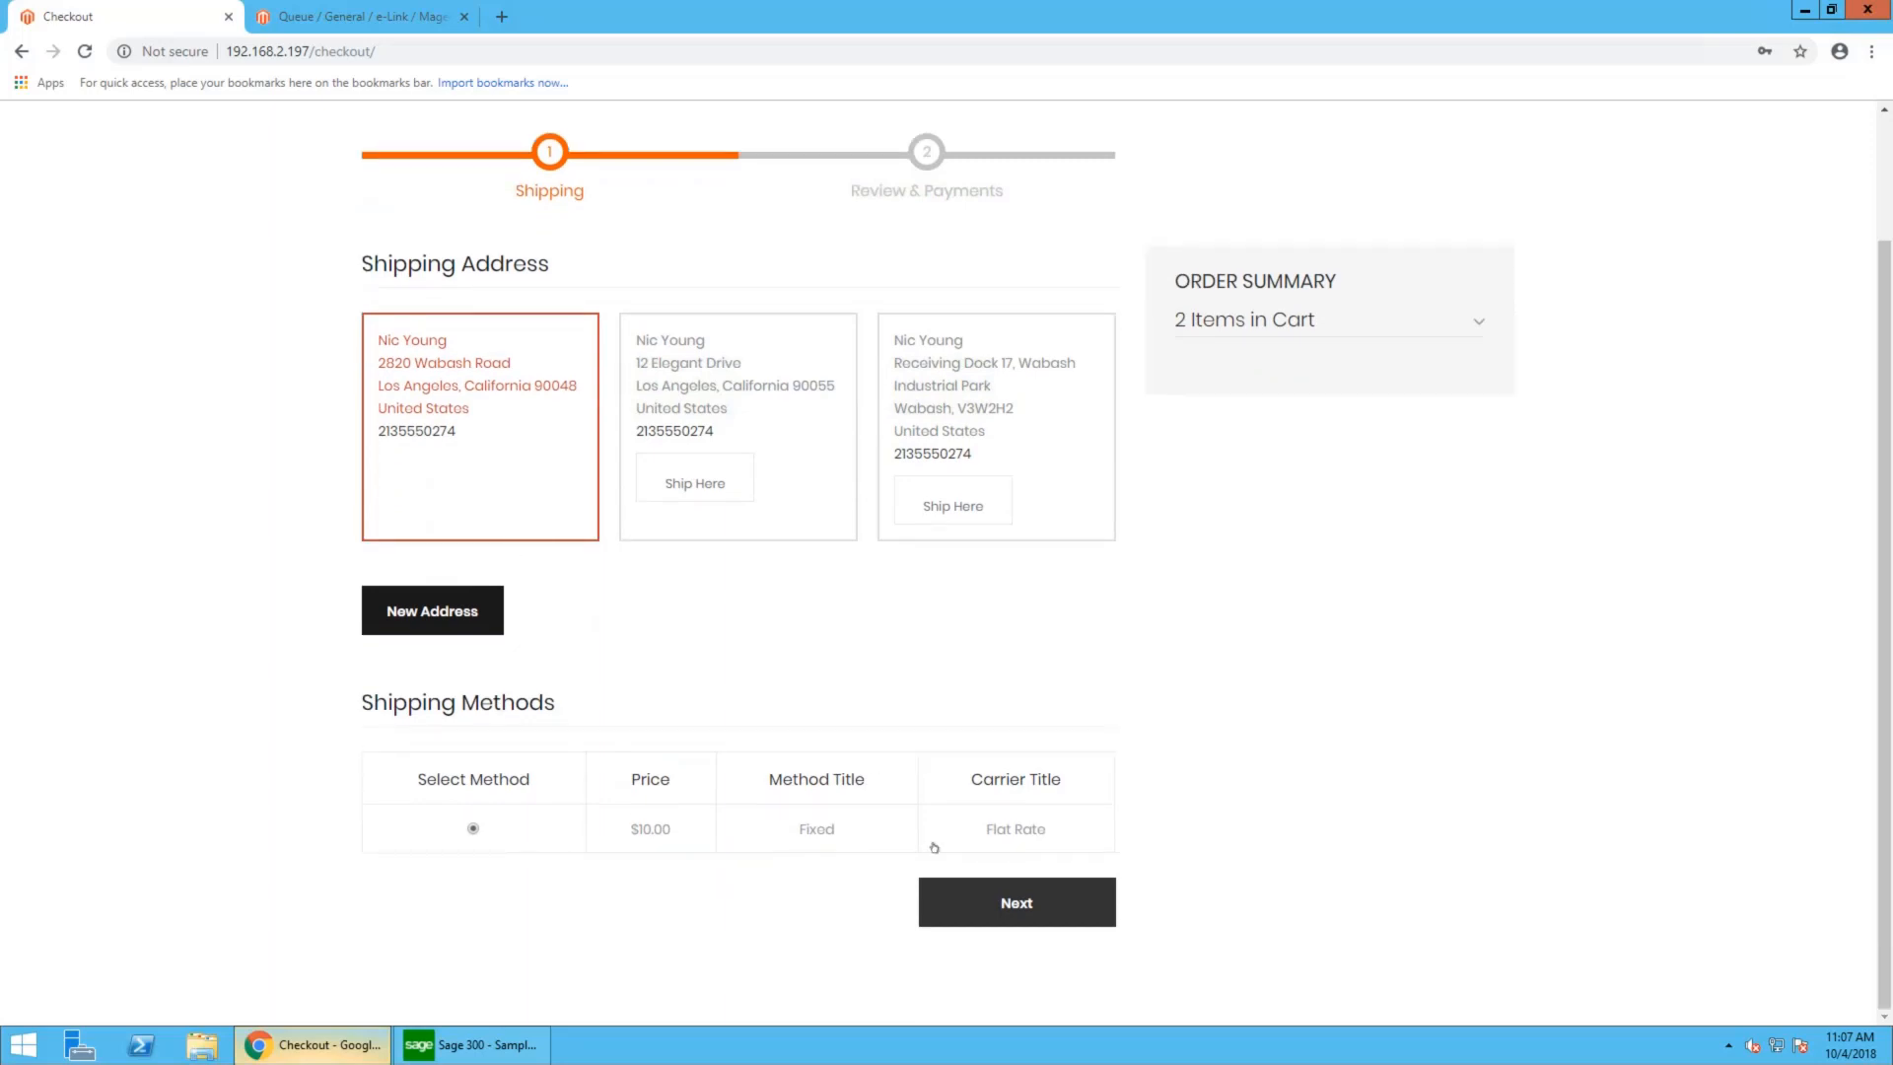
pyautogui.click(1014, 903)
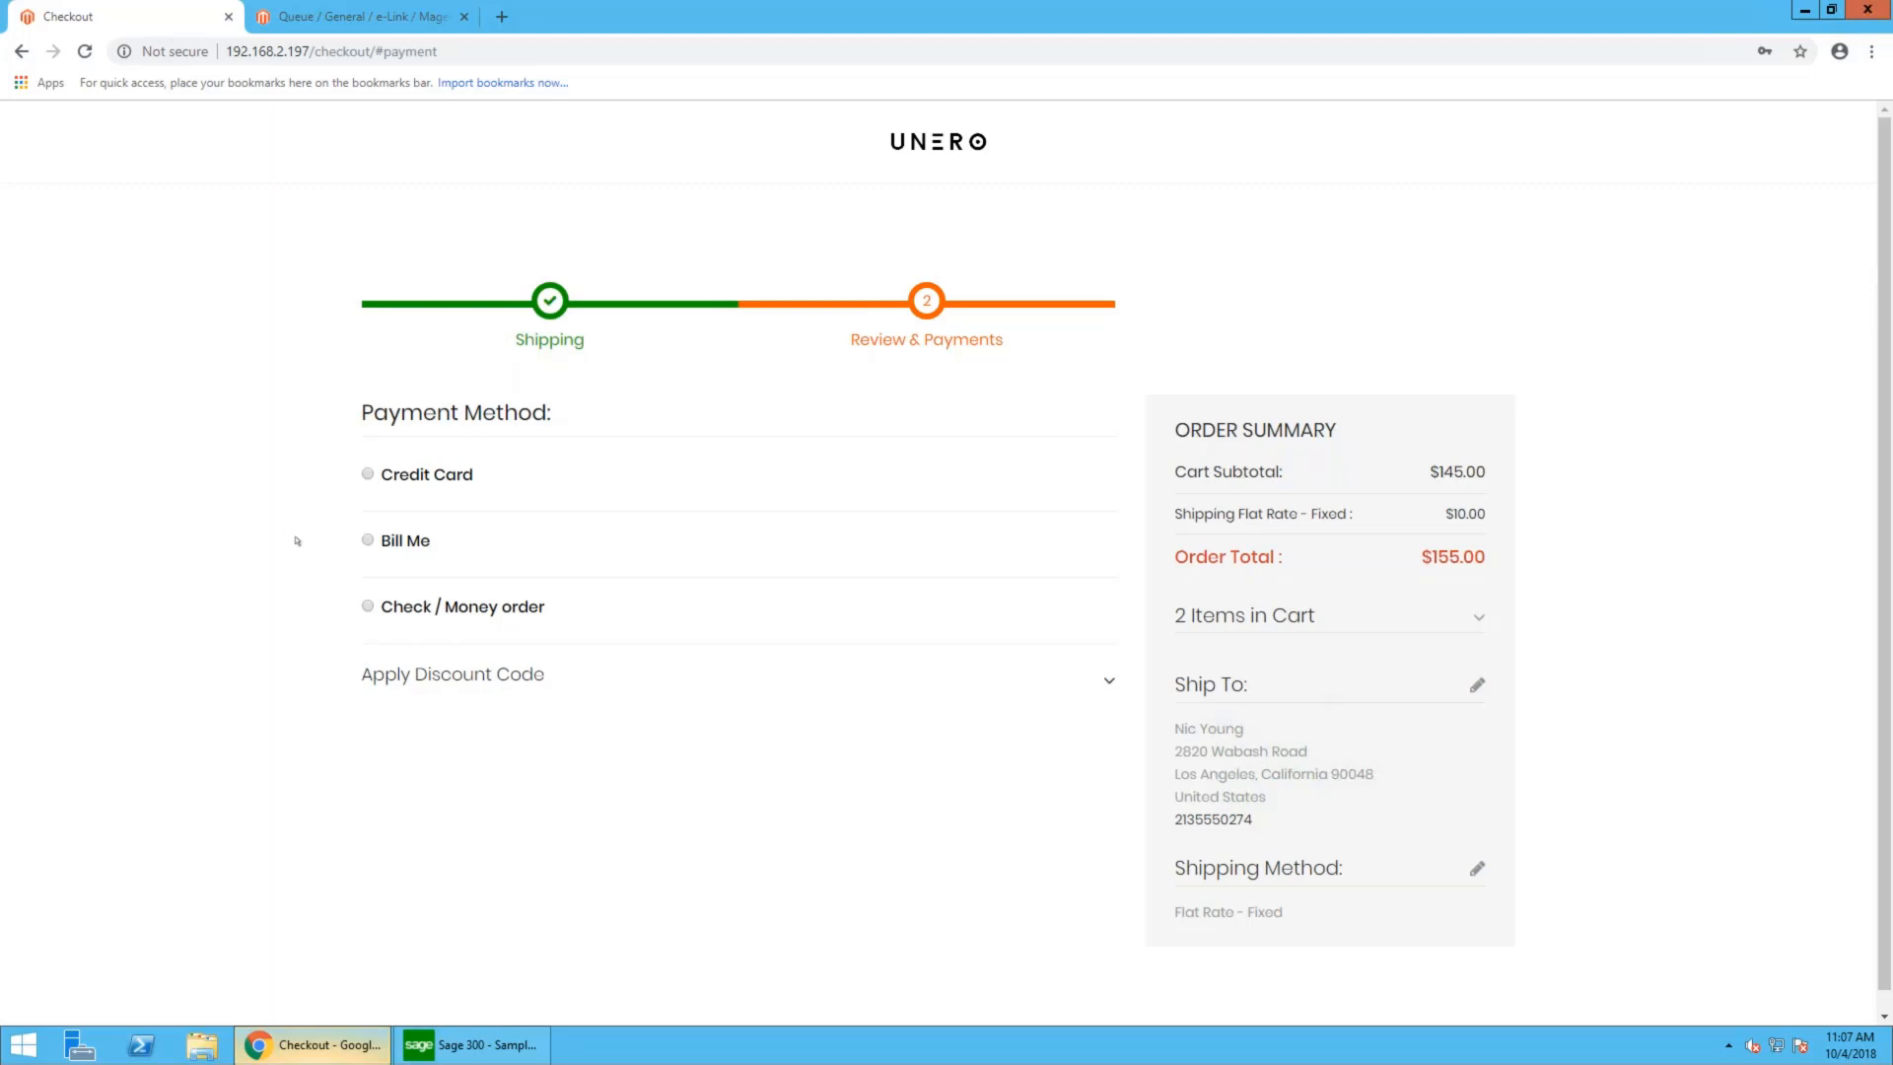
# - Pay with the Bill Me method, place the order and check the order number on the success page
pyautogui.click(367, 541)
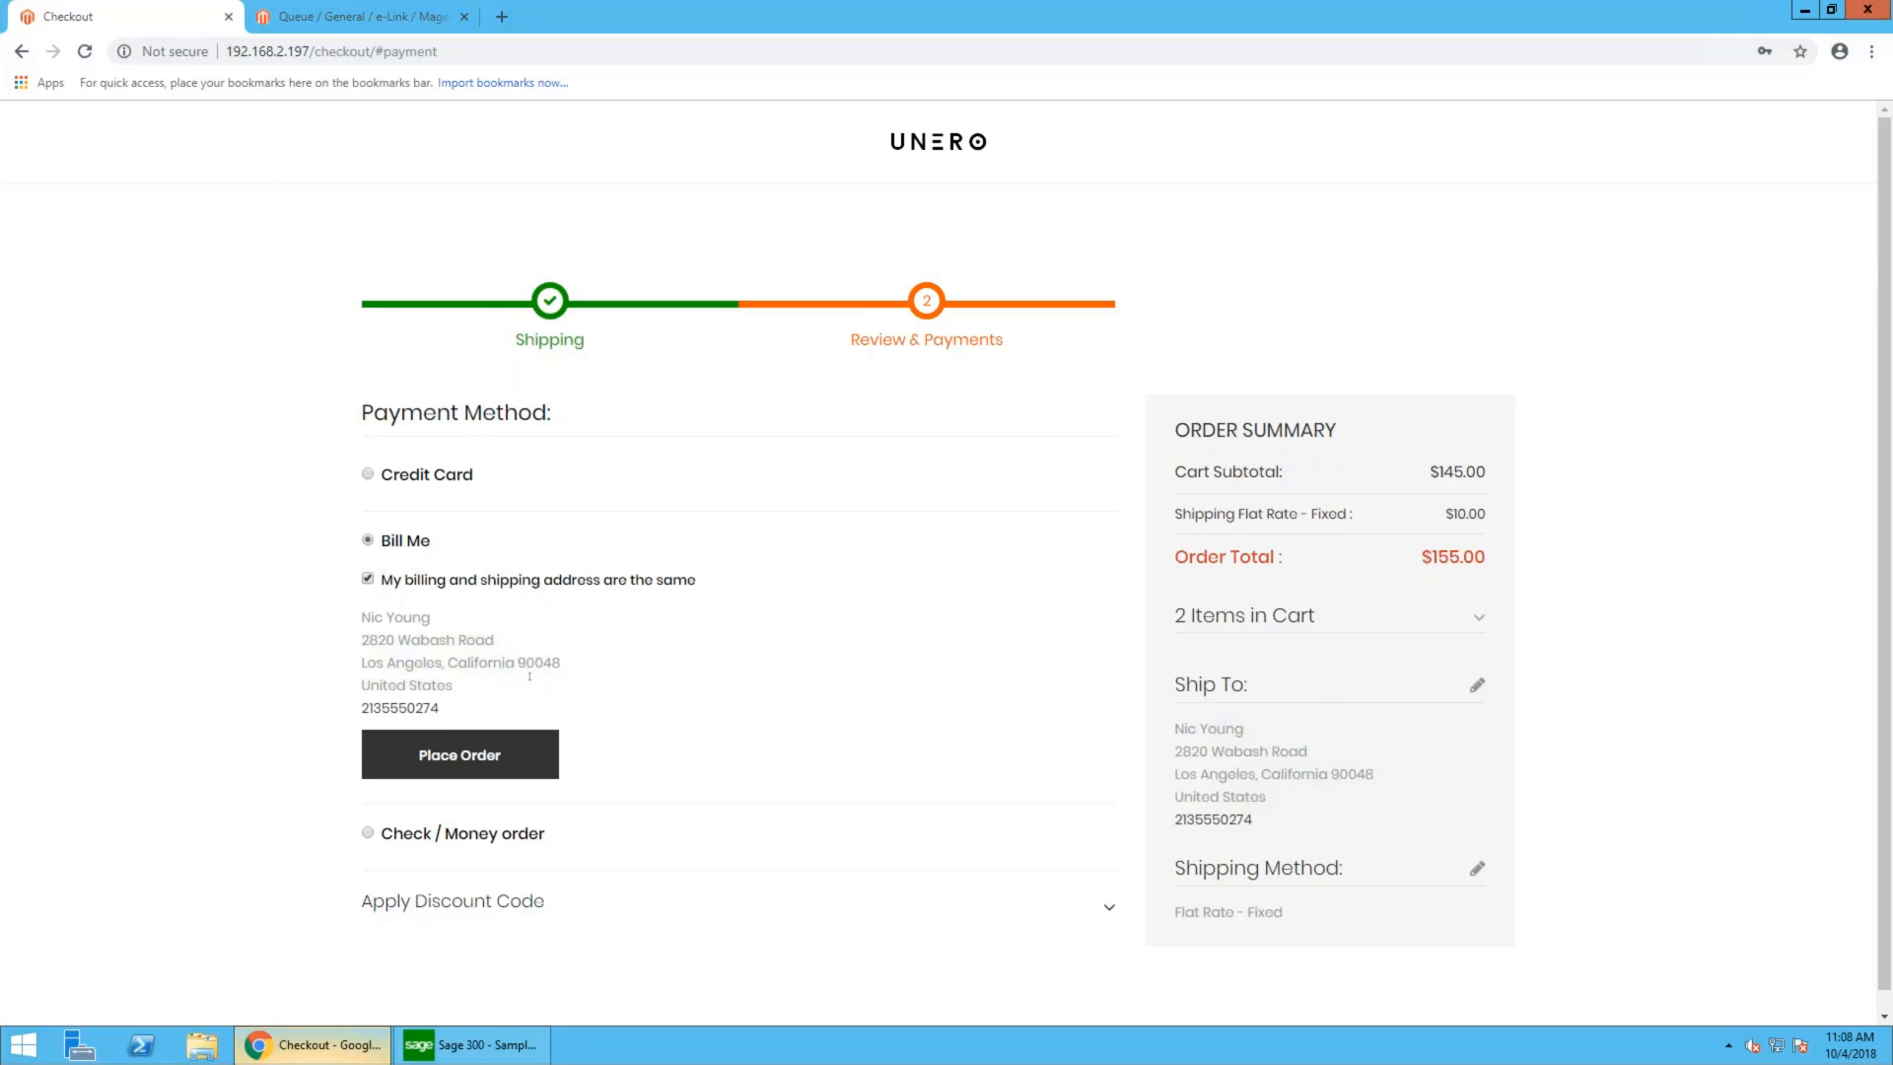
pyautogui.click(475, 761)
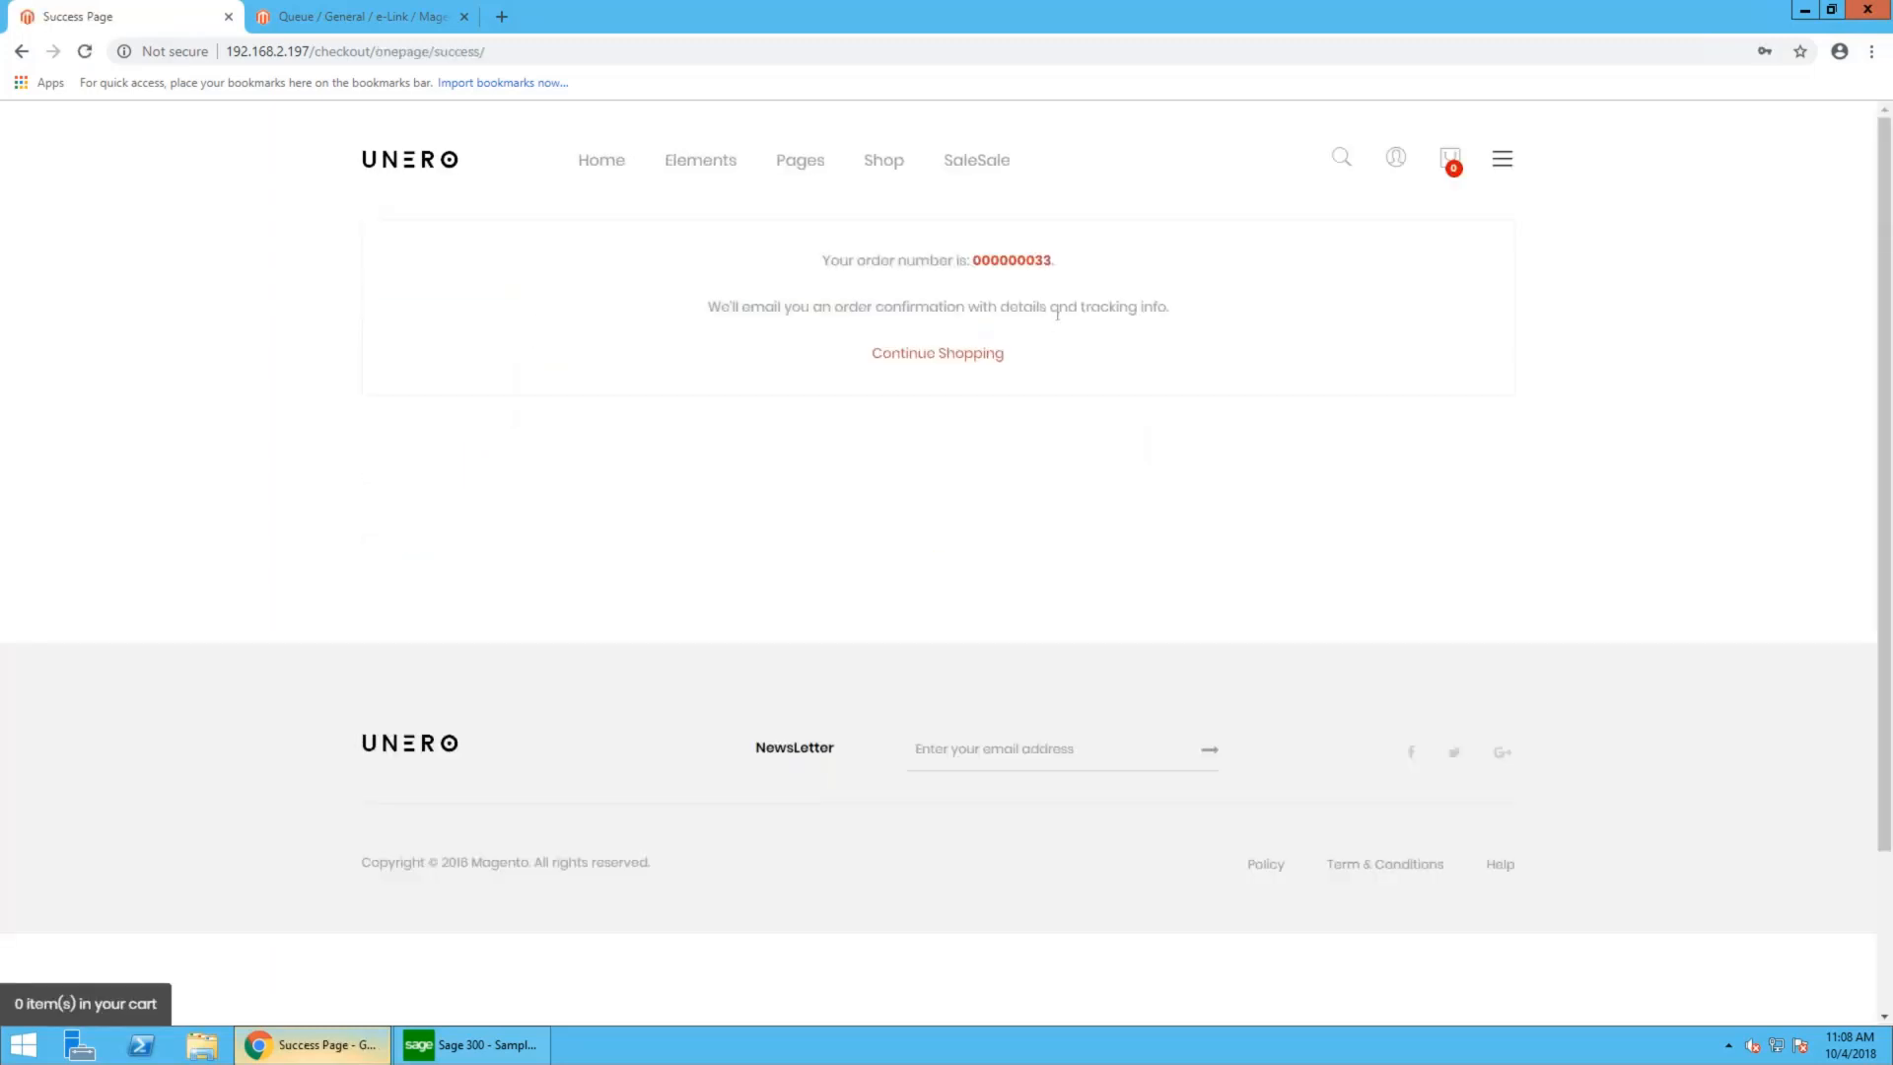
pyautogui.moveTo(1057, 264); pyautogui.dragTo(977, 272)
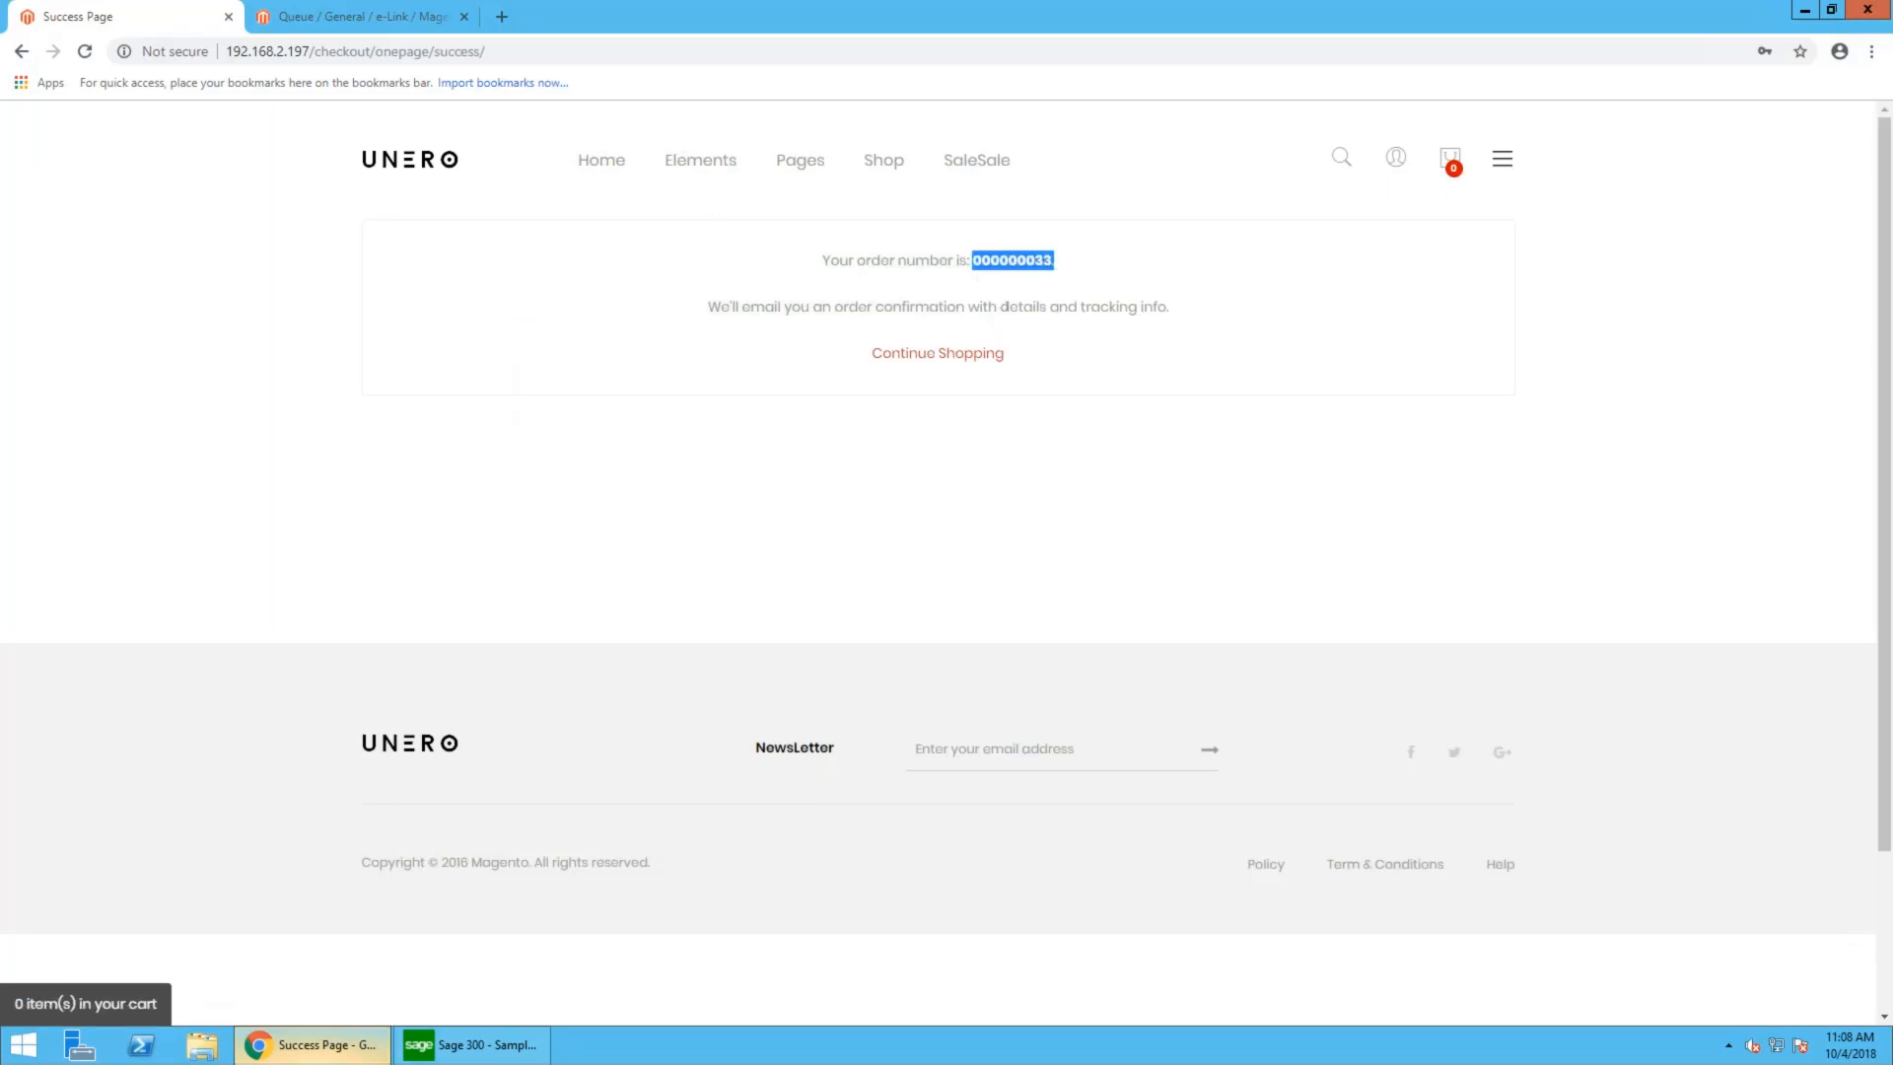
pyautogui.click(1003, 312)
# - Open the customer's account and display its sales orders to check the pending web order
pyautogui.moveTo(1395, 159)
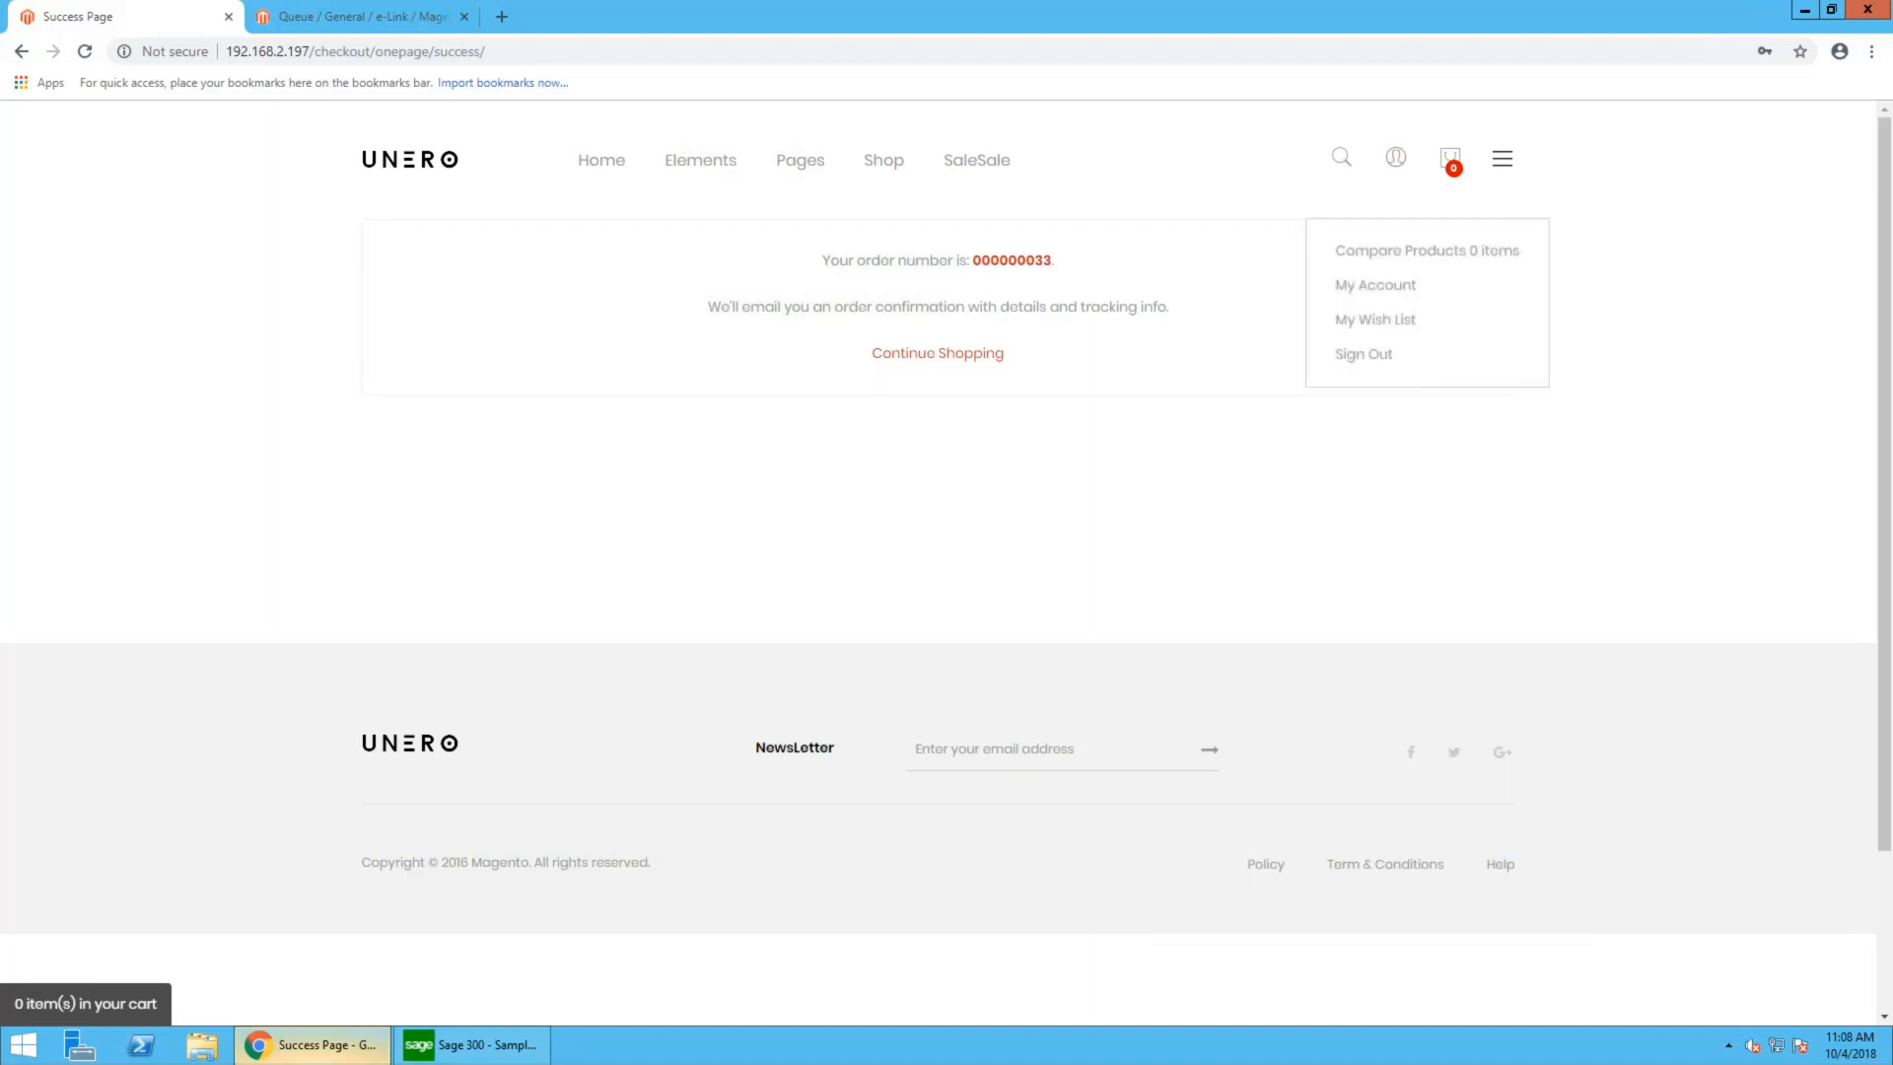
pyautogui.click(1373, 287)
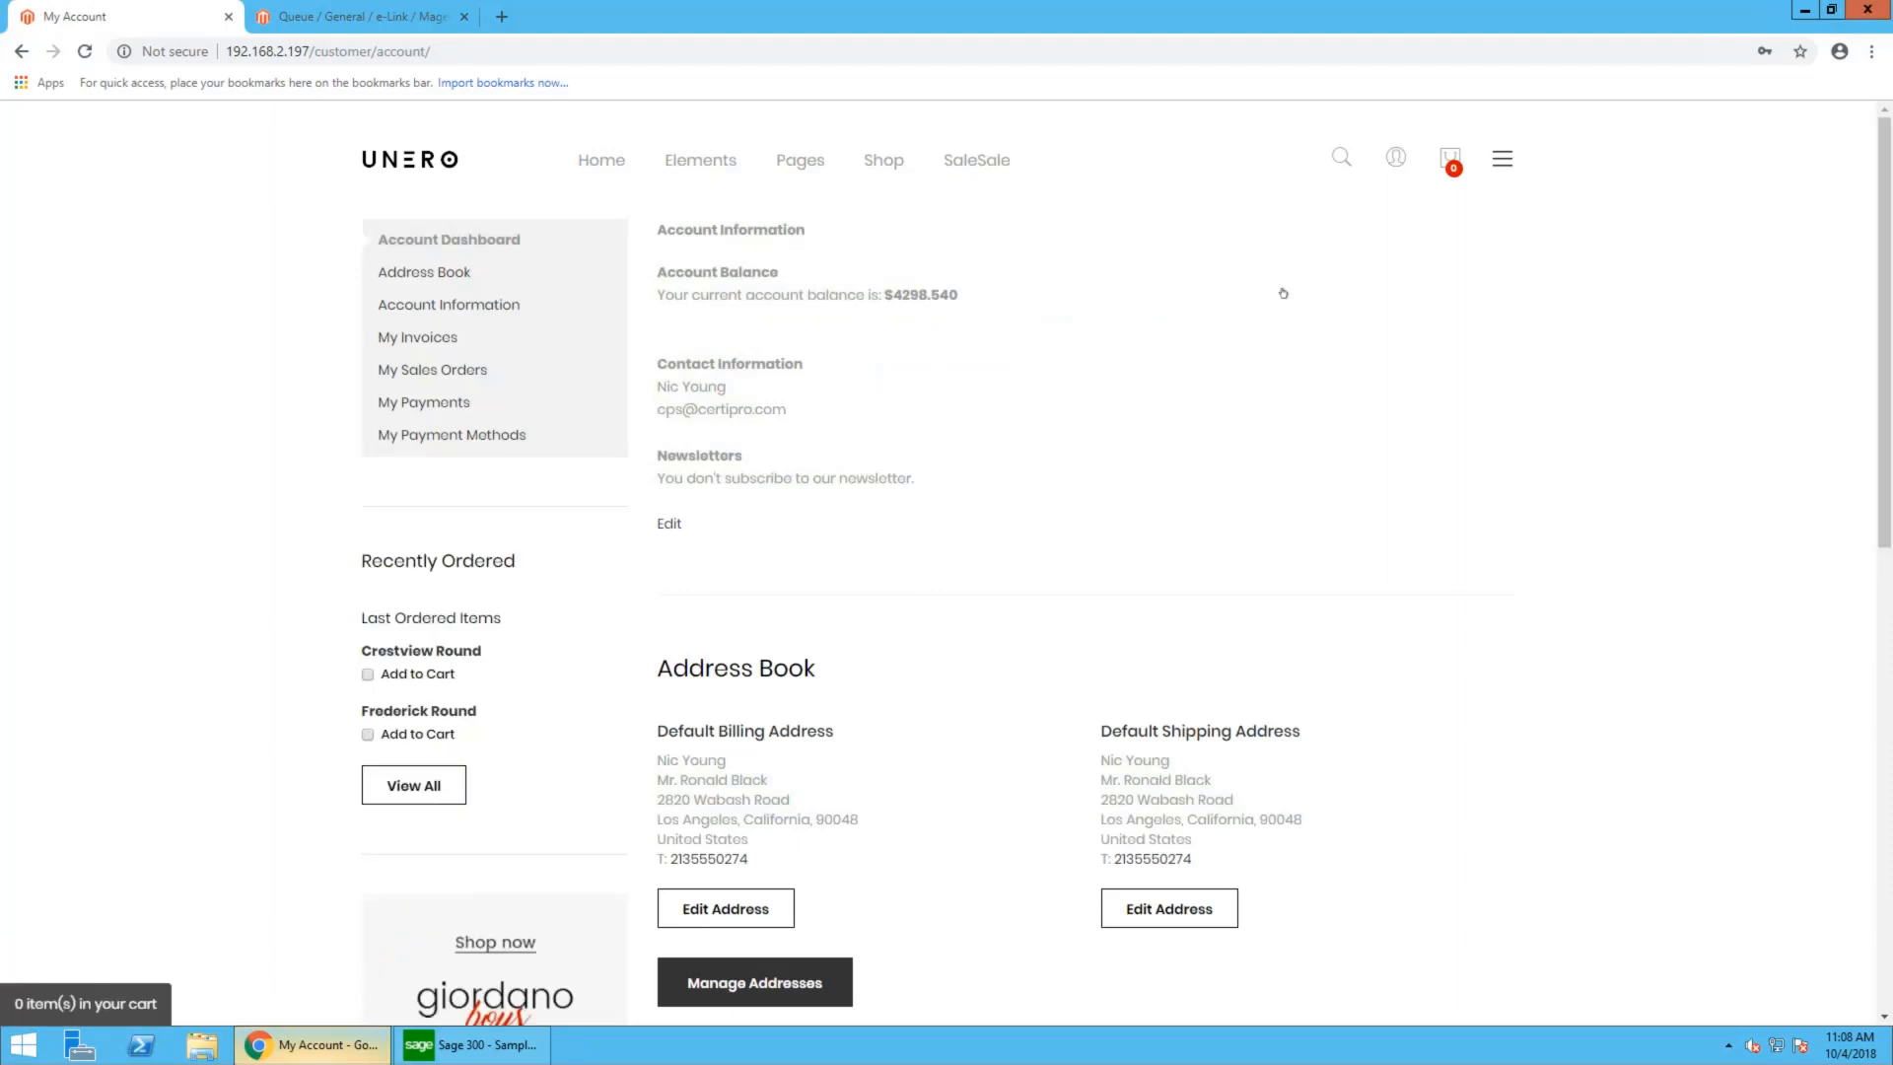
pyautogui.click(477, 372)
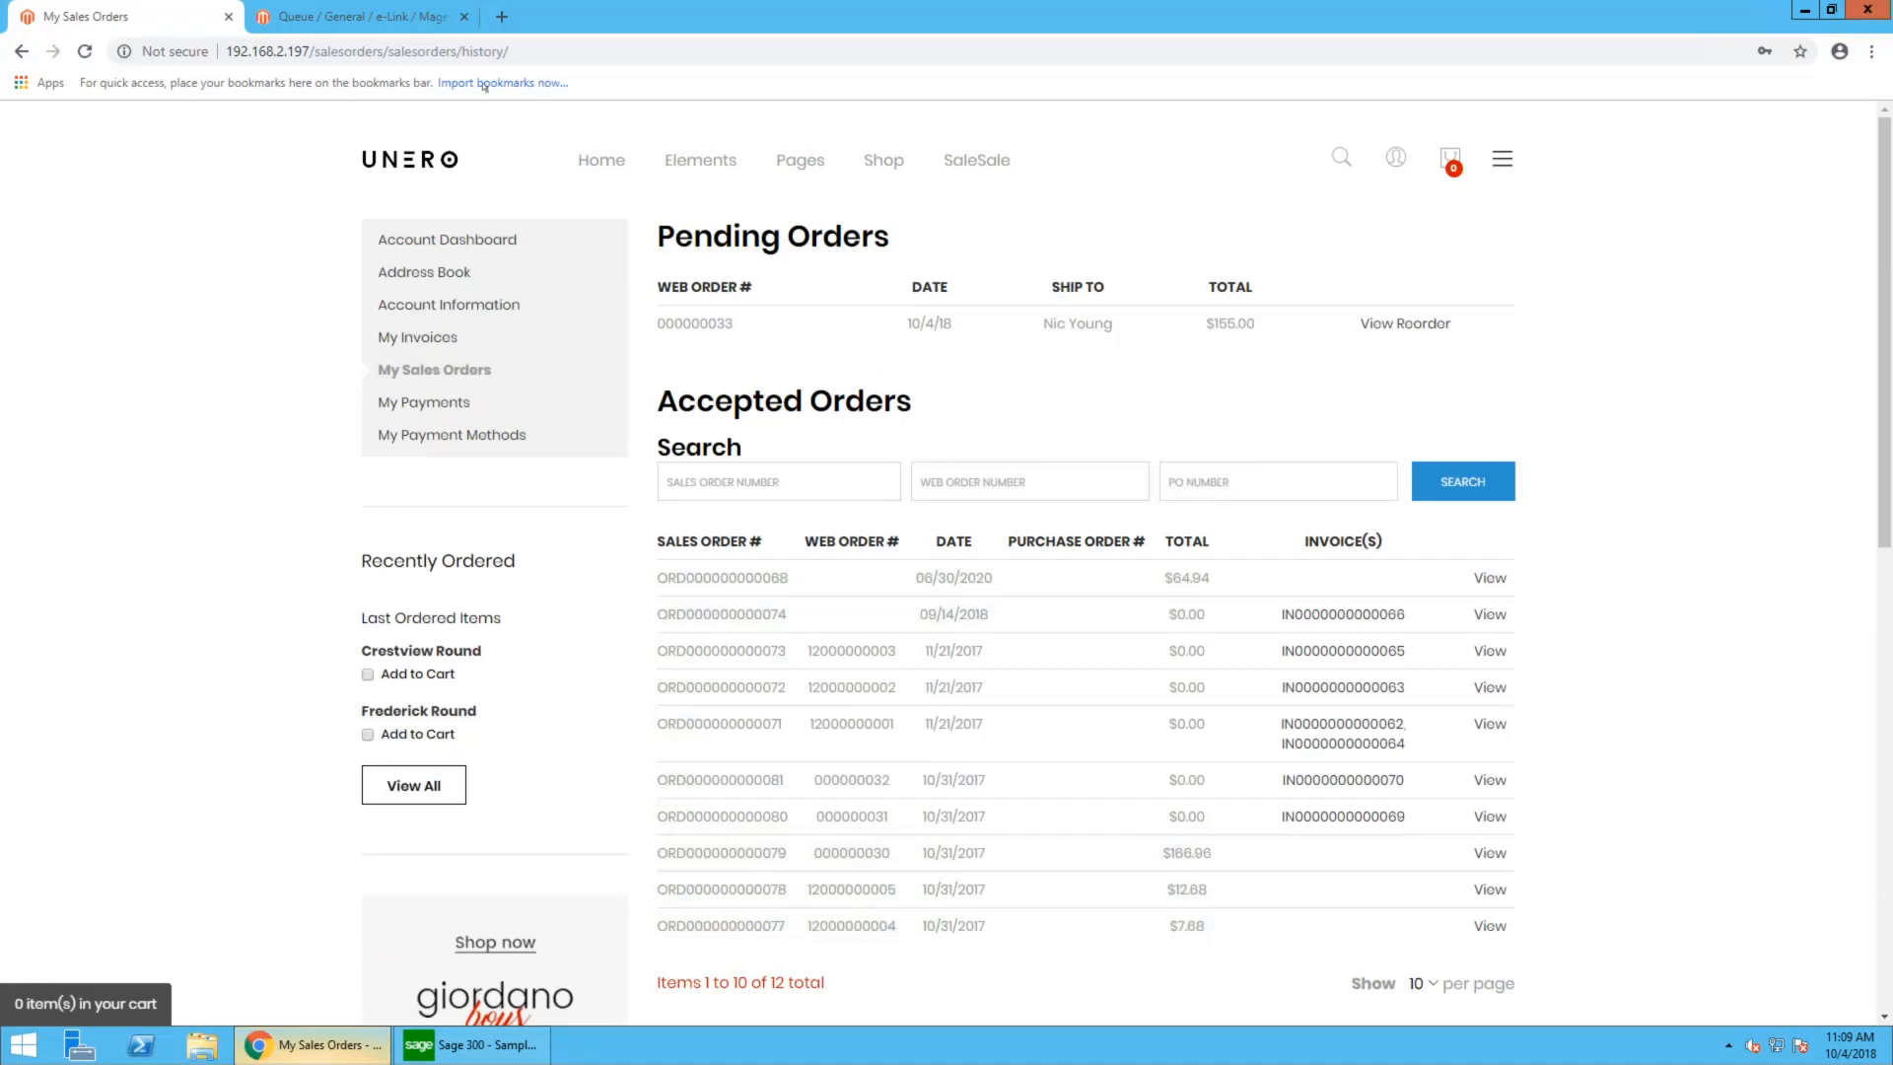
# - Switch to the Magento admin e-Link queue, reload it and export the newly queued order
pyautogui.click(357, 17)
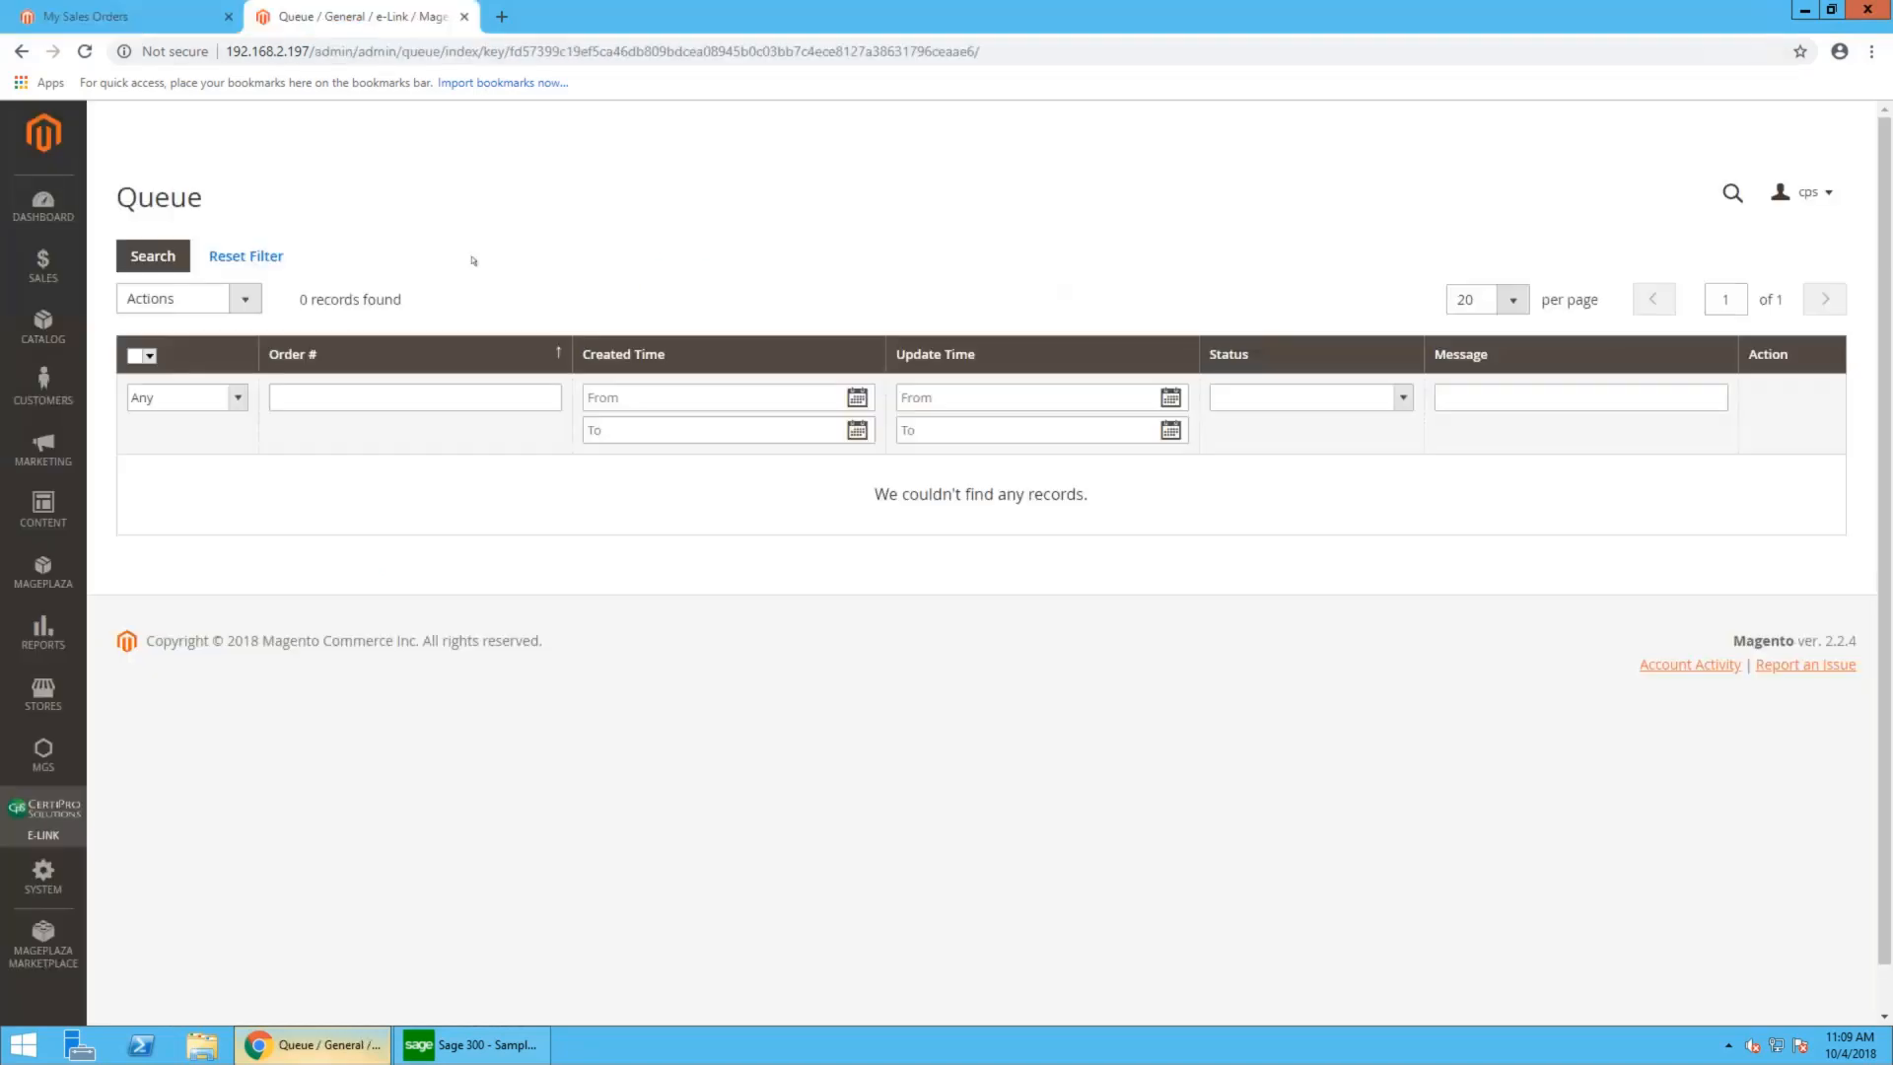
pyautogui.click(257, 52)
pyautogui.press('Return')
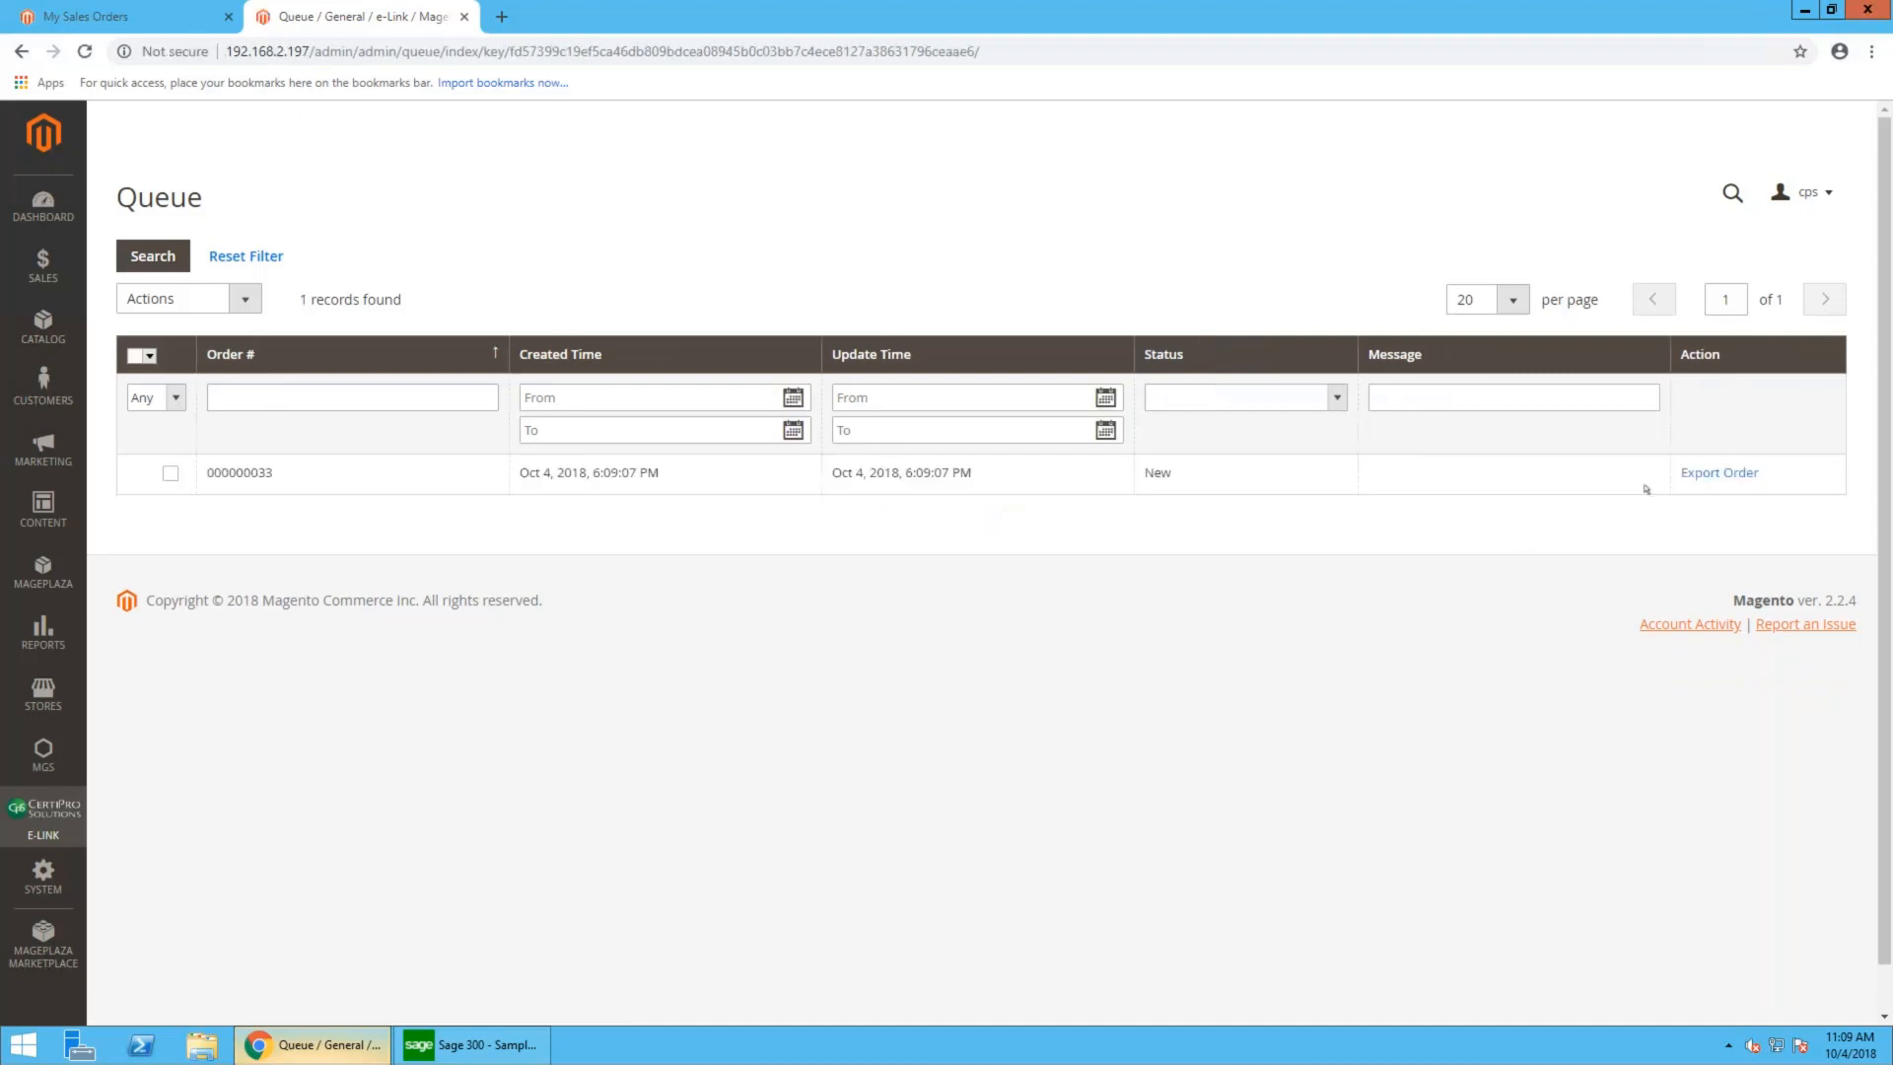
pyautogui.click(1721, 477)
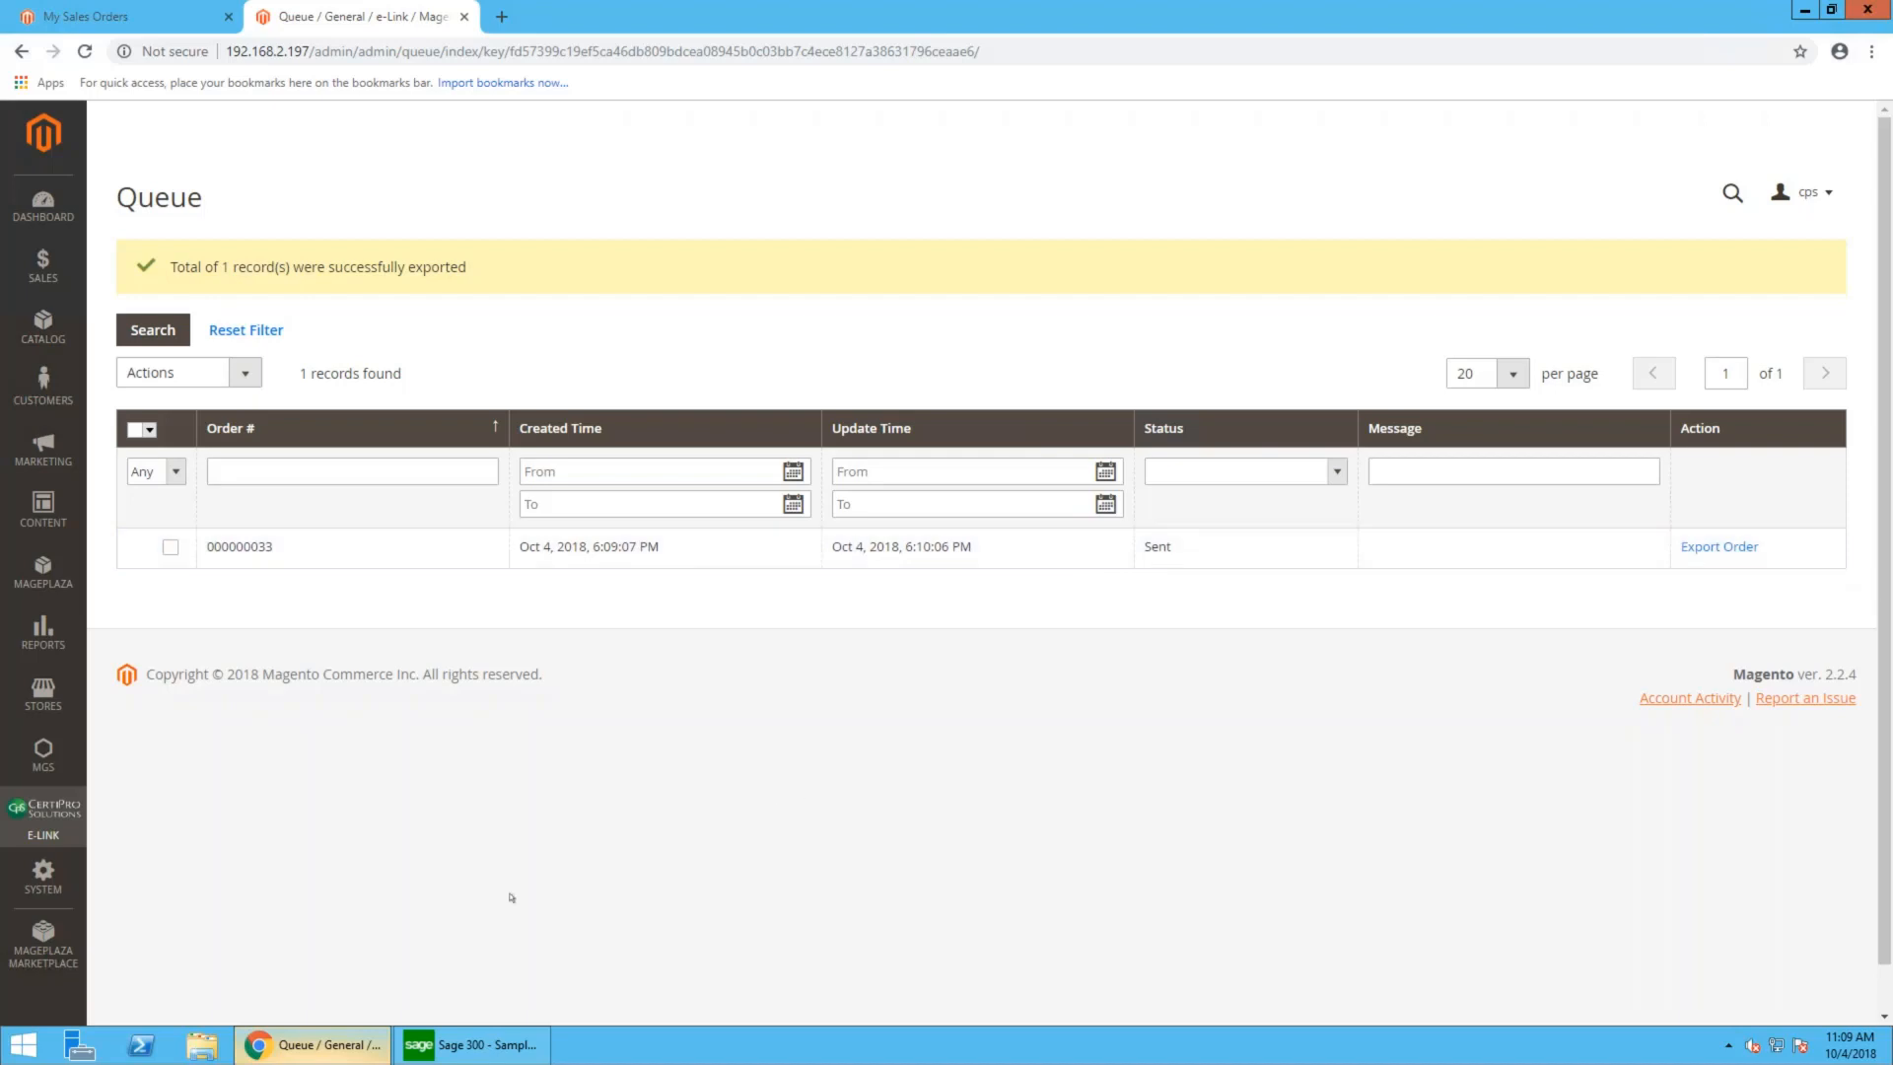
# - Switch to Sage 300, open Order Entry and load the last order in the order finder
pyautogui.click(500, 1042)
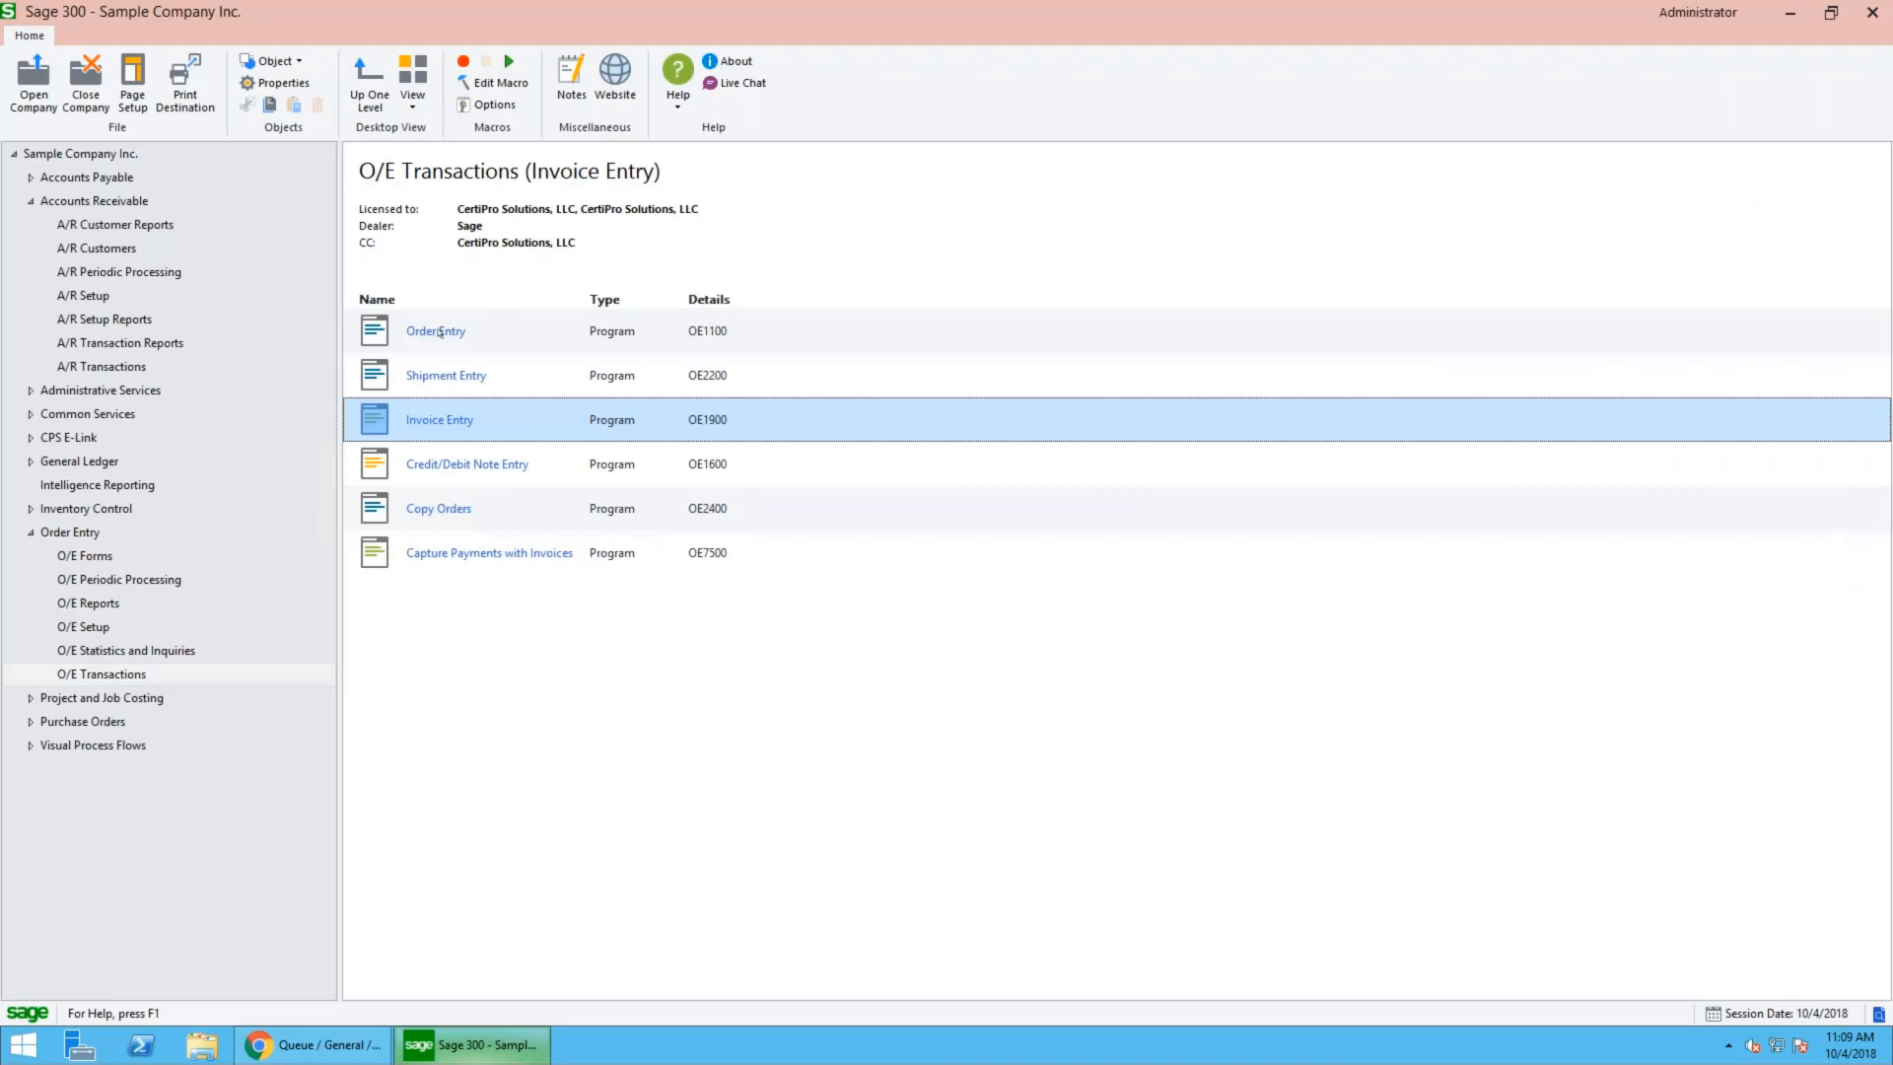
pyautogui.click(440, 332)
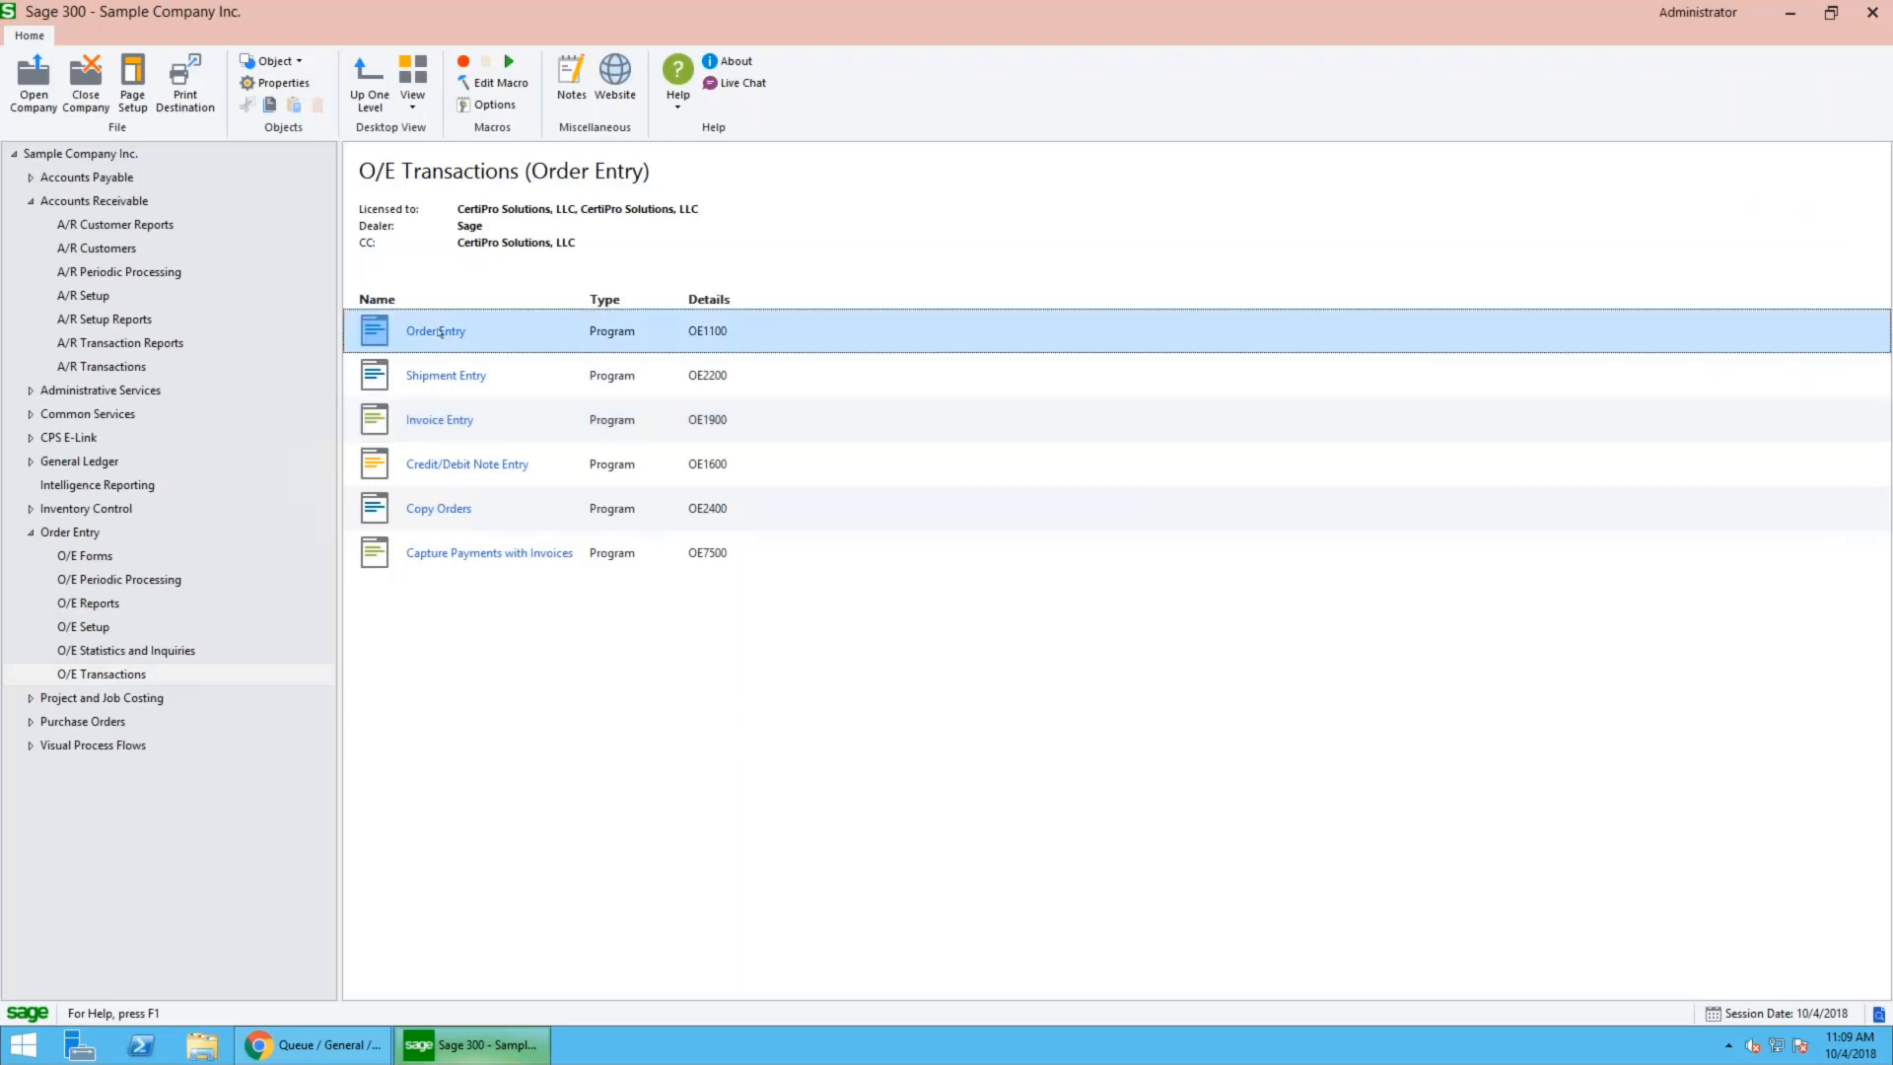
pyautogui.doubleClick(440, 333)
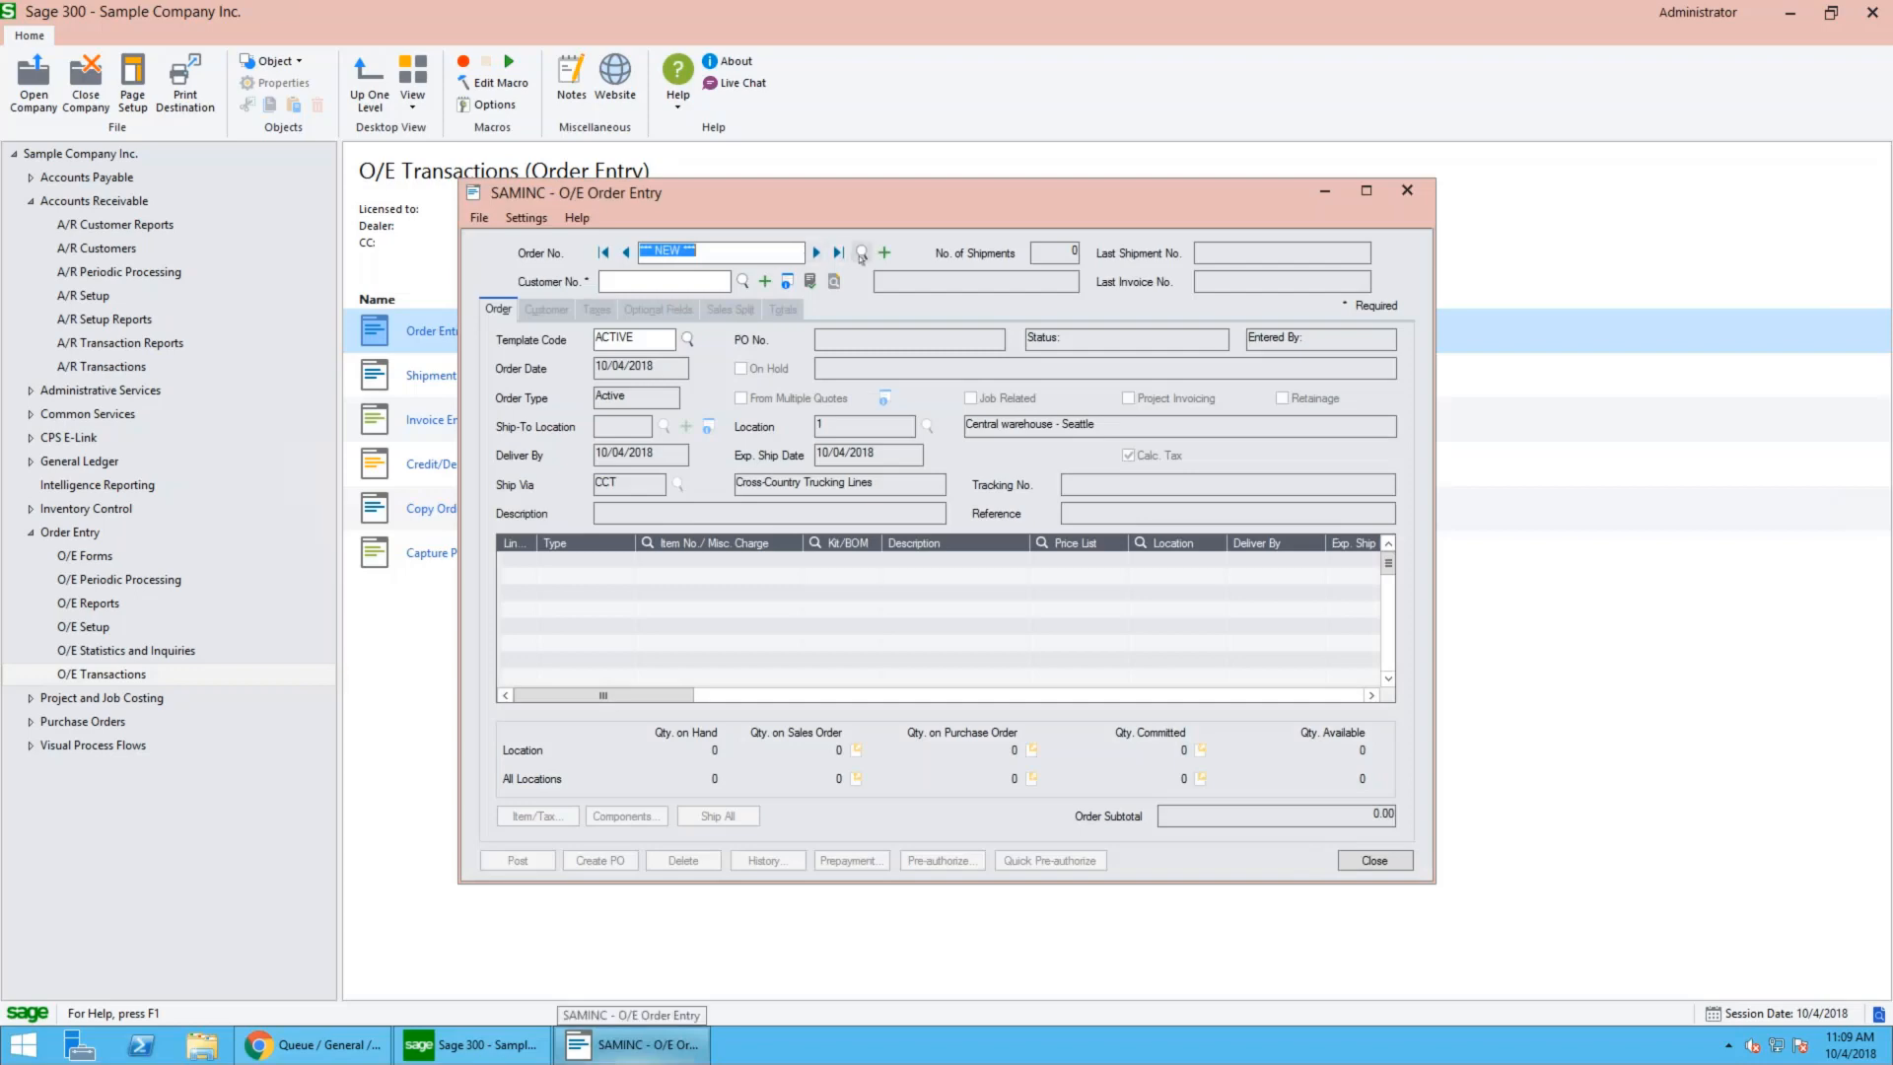
pyautogui.click(861, 254)
pyautogui.moveTo(986, 387); pyautogui.dragTo(987, 508)
pyautogui.click(646, 511)
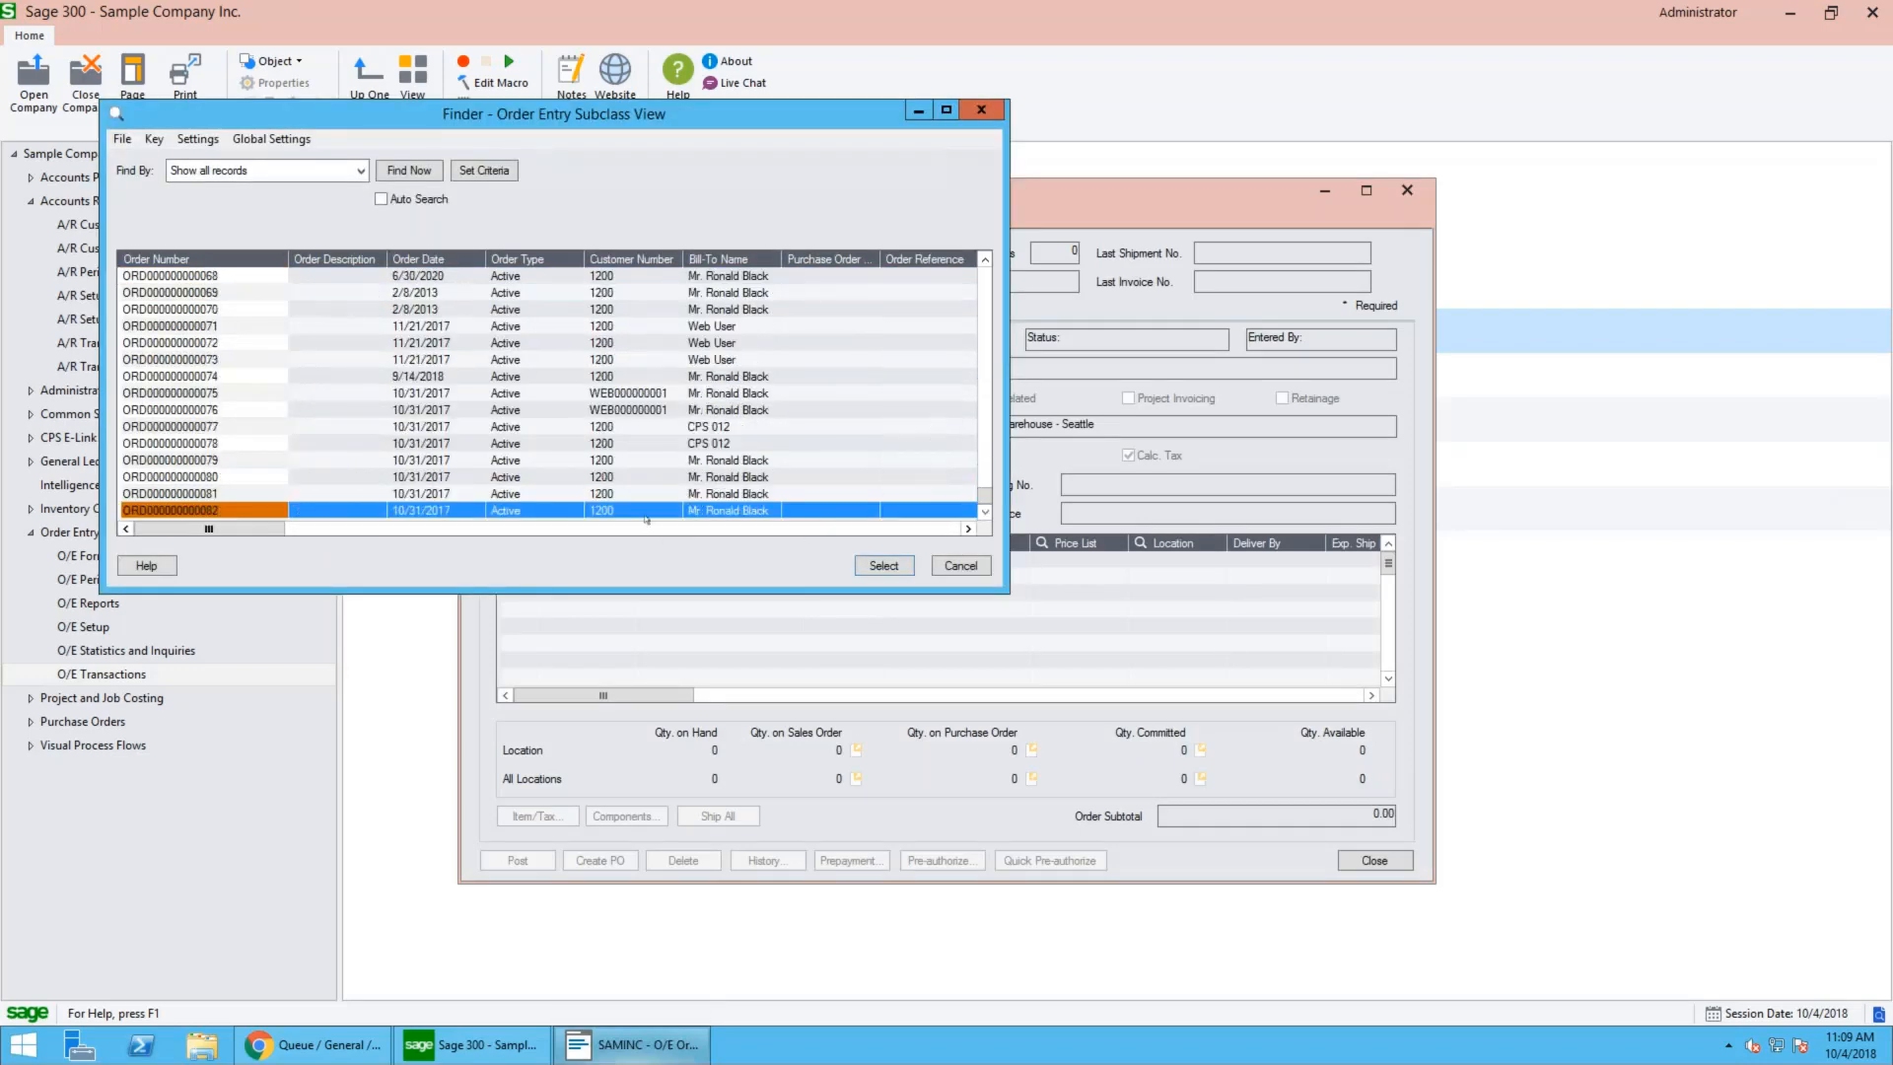
pyautogui.doubleClick(646, 511)
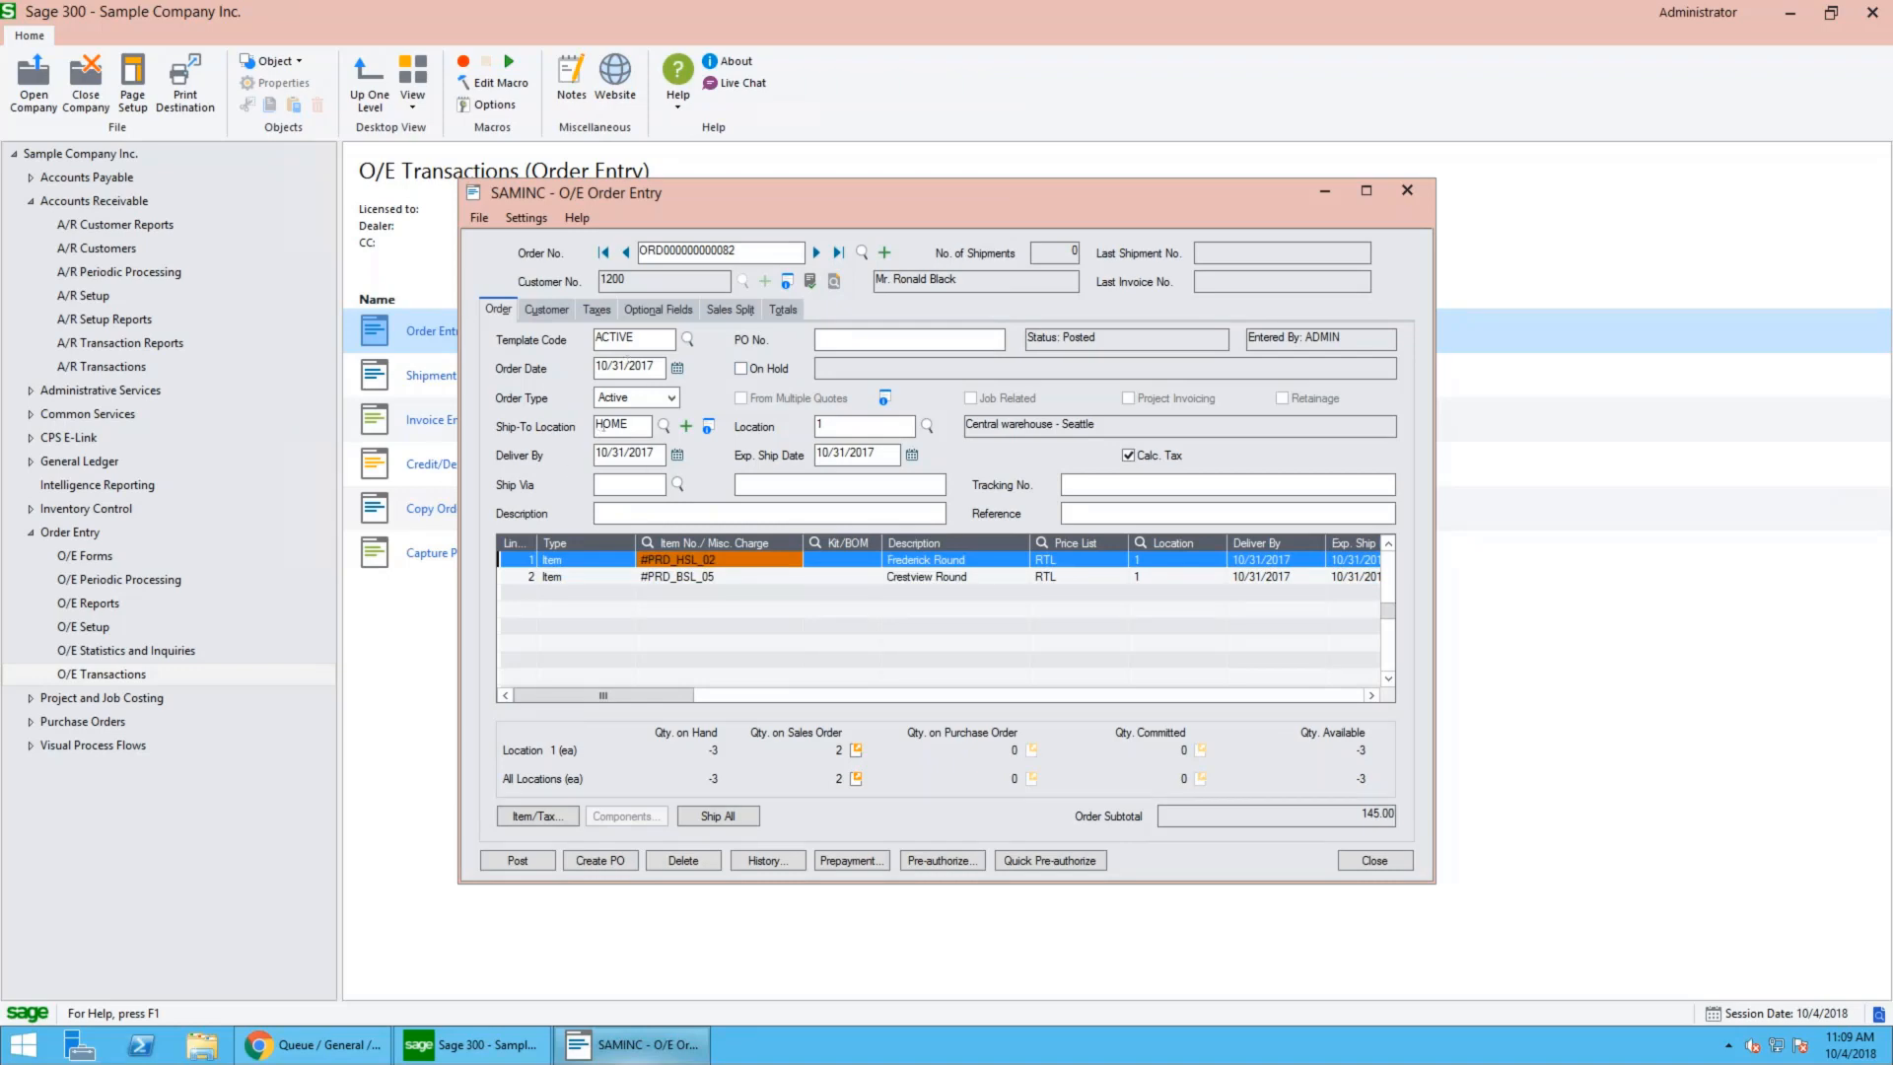
# - Review the order's ship-to location, customer tax group and totals, and return to the main order details
pyautogui.click(636, 427)
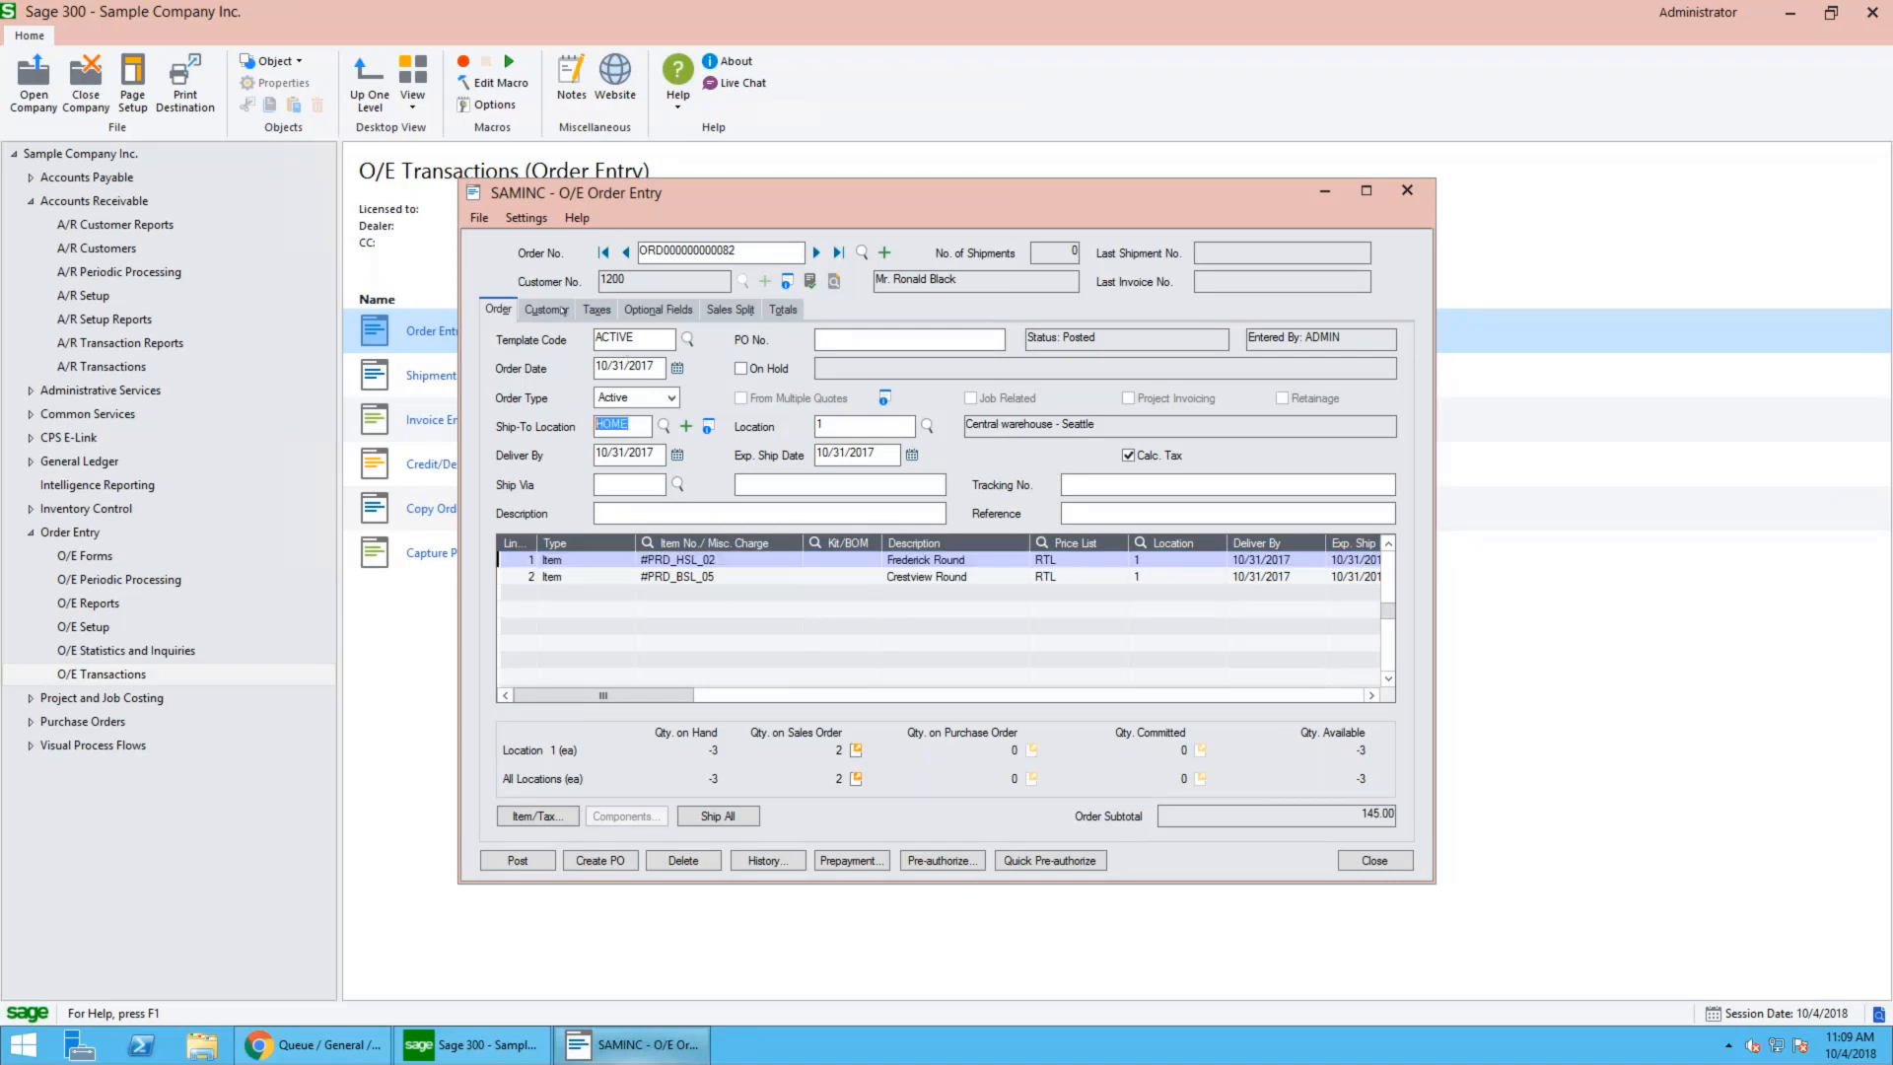
pyautogui.click(566, 311)
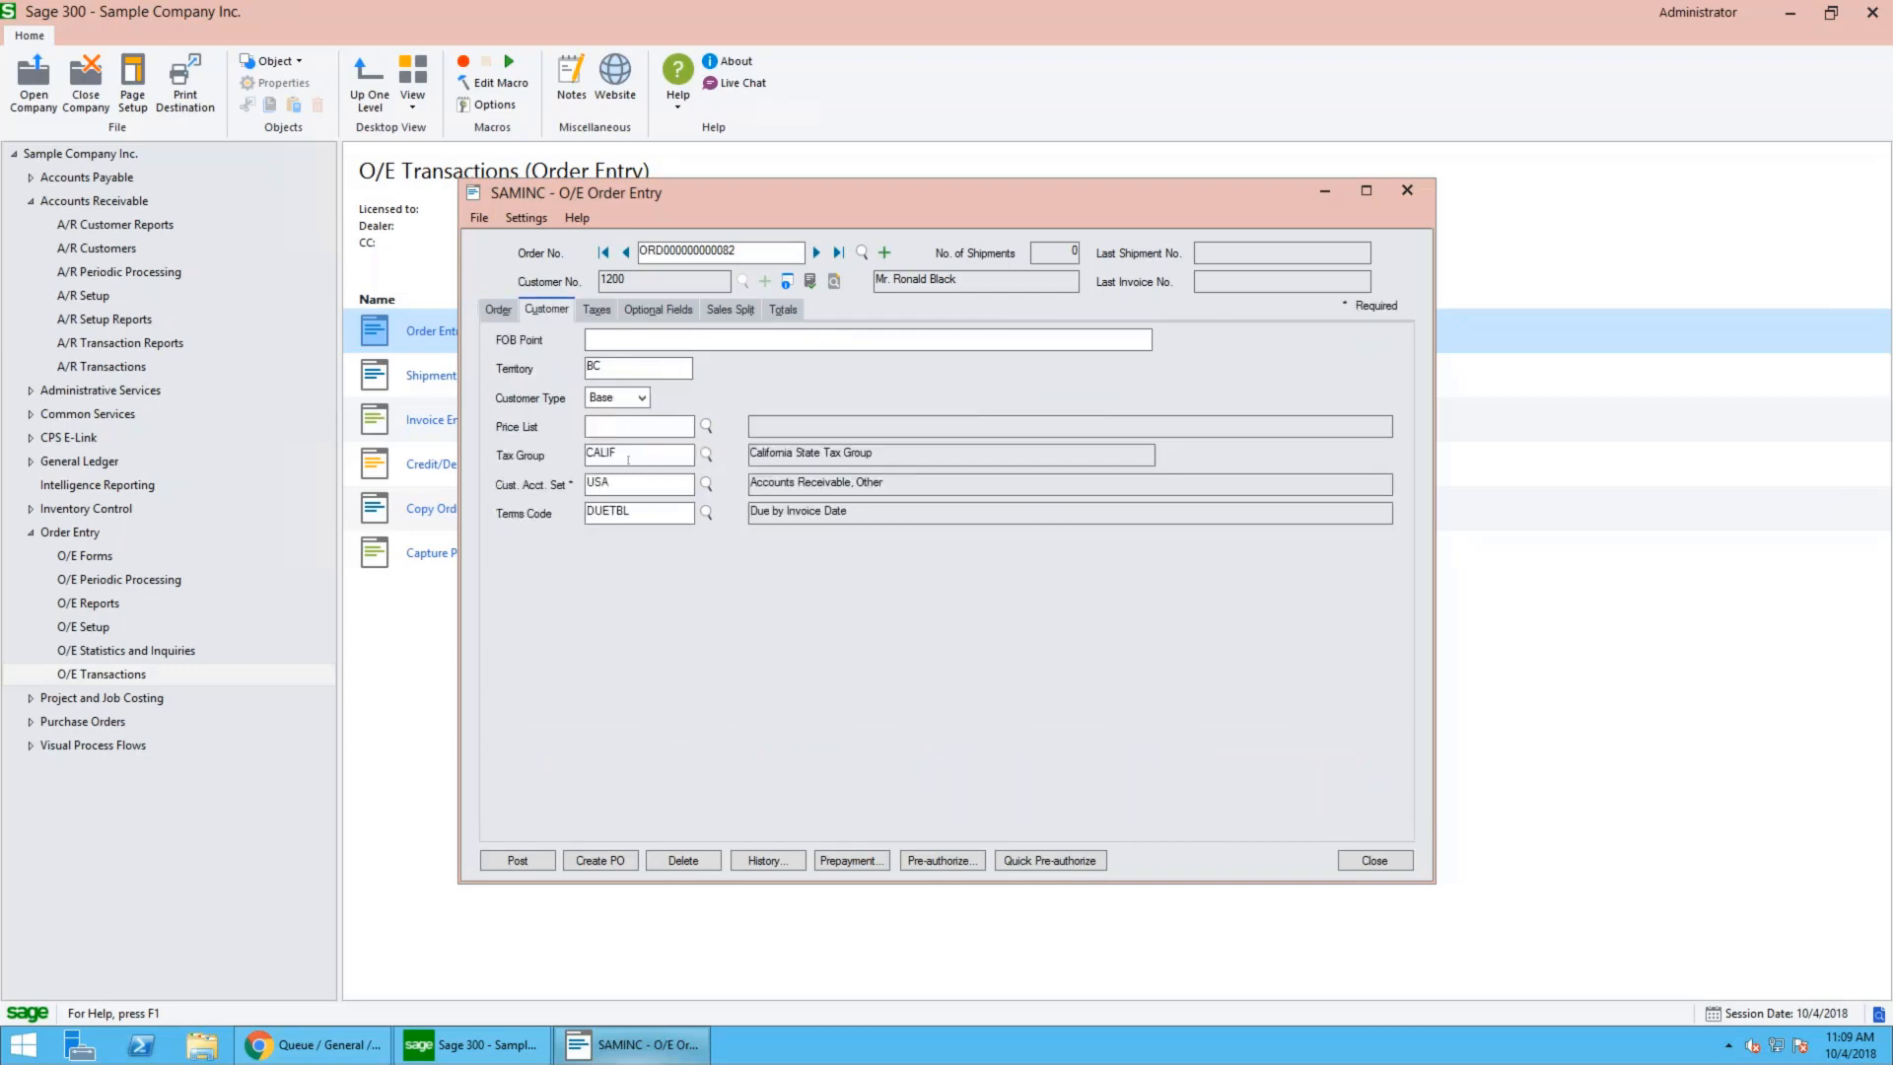
pyautogui.moveTo(621, 453); pyautogui.dragTo(556, 454)
pyautogui.click(783, 310)
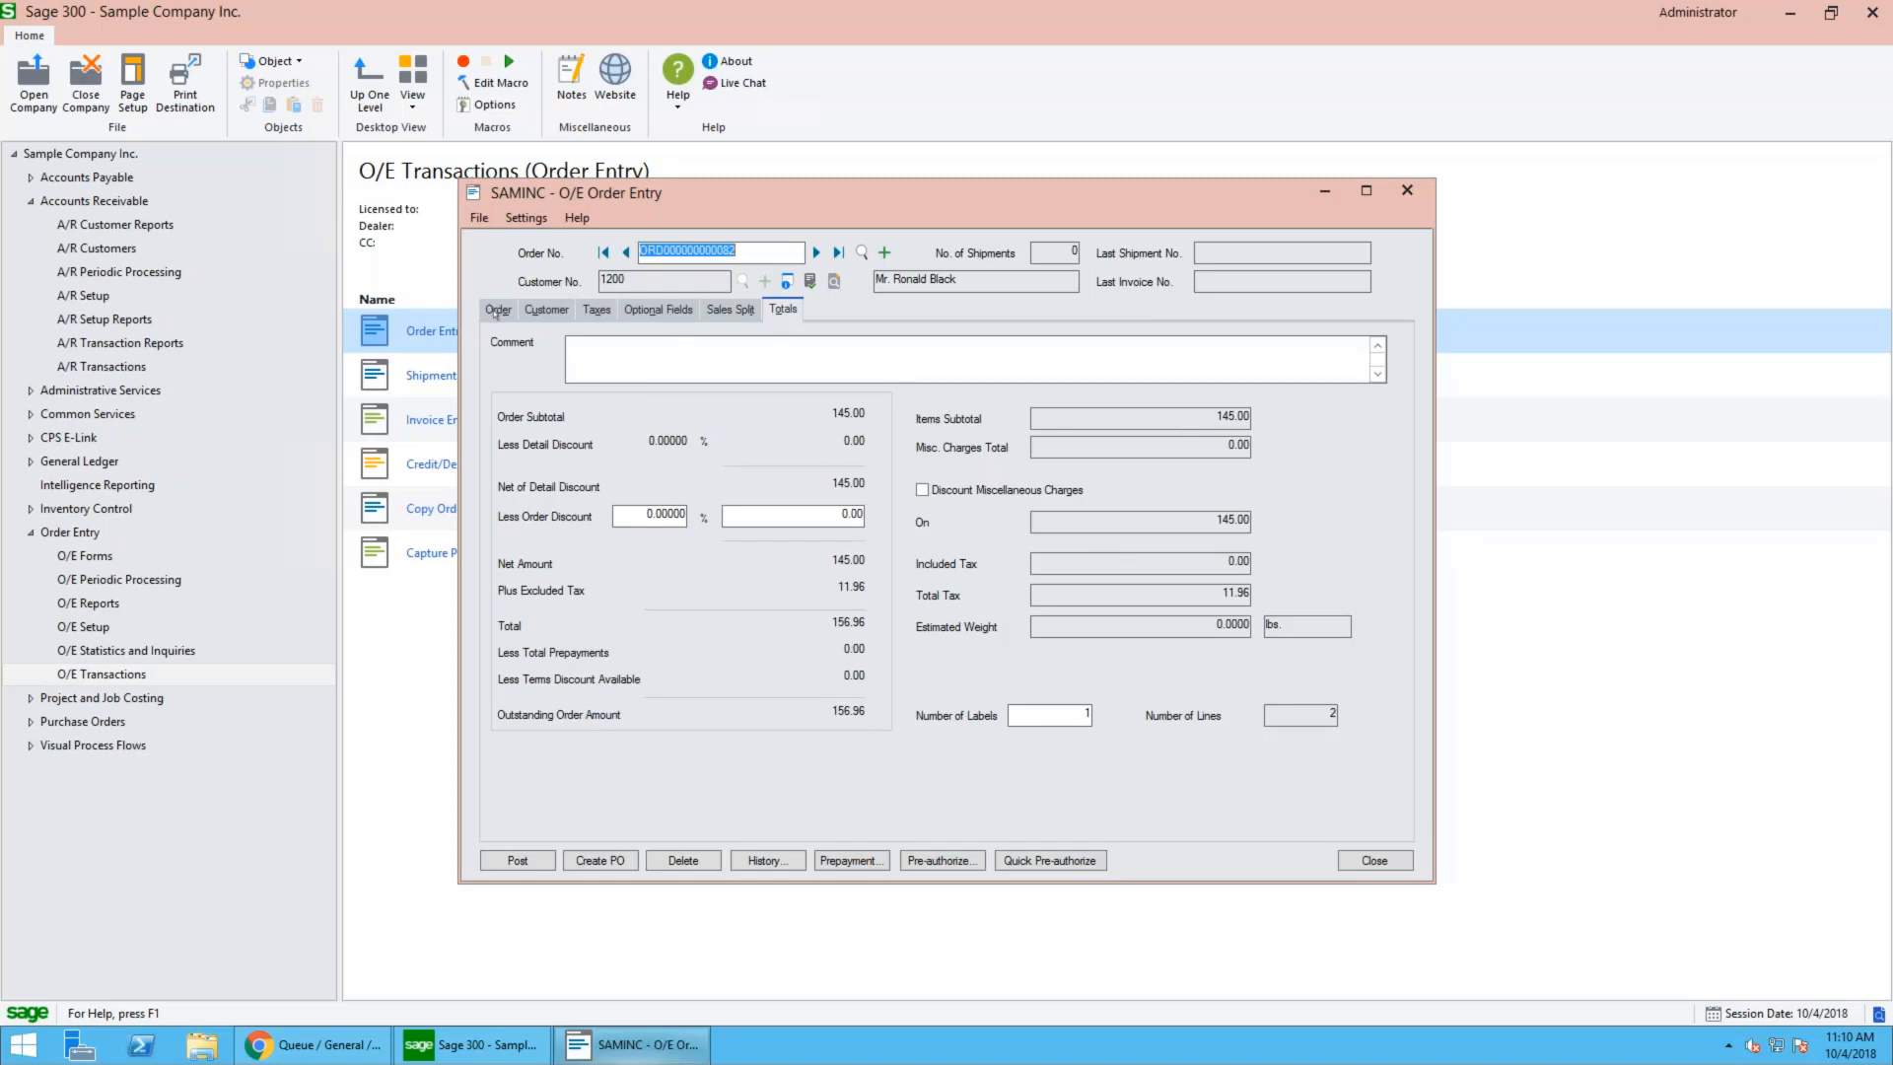
pyautogui.click(497, 311)
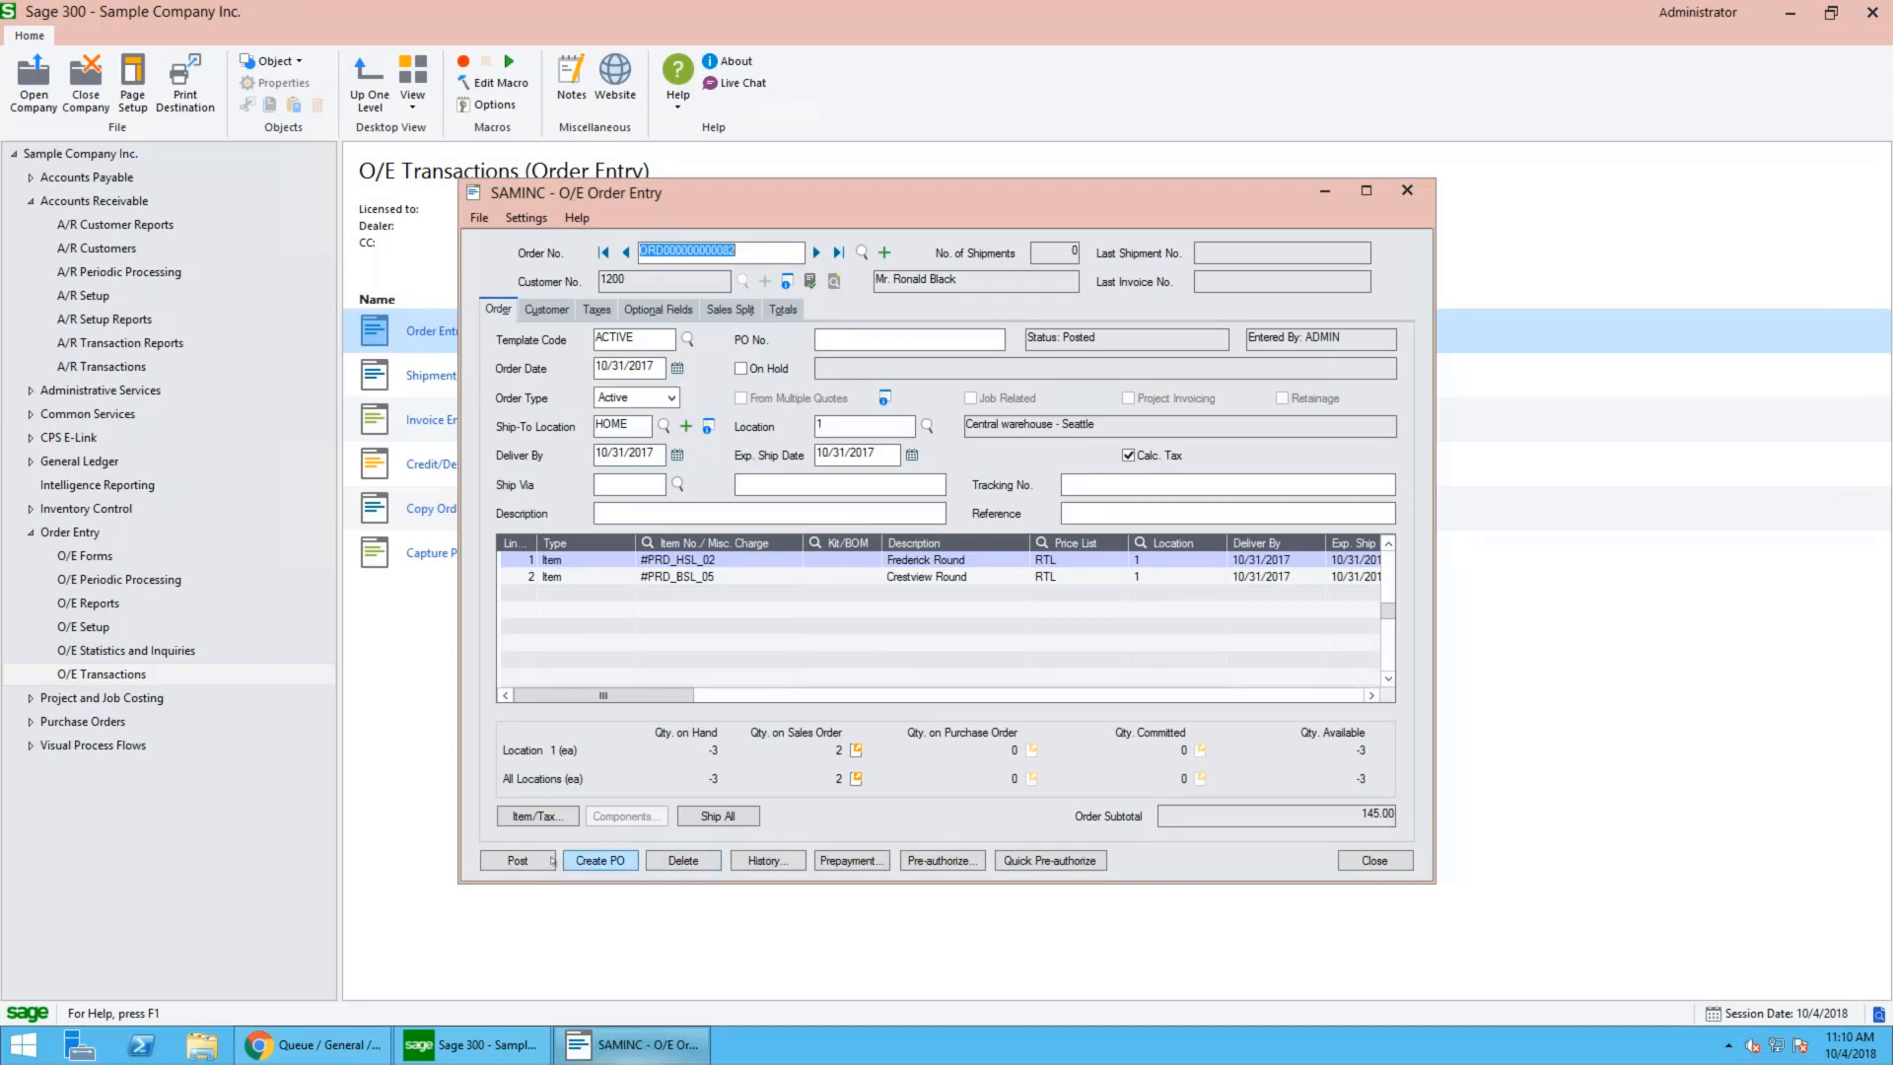
pyautogui.click(1146, 491)
pyautogui.write('1Z454535443543543543543')
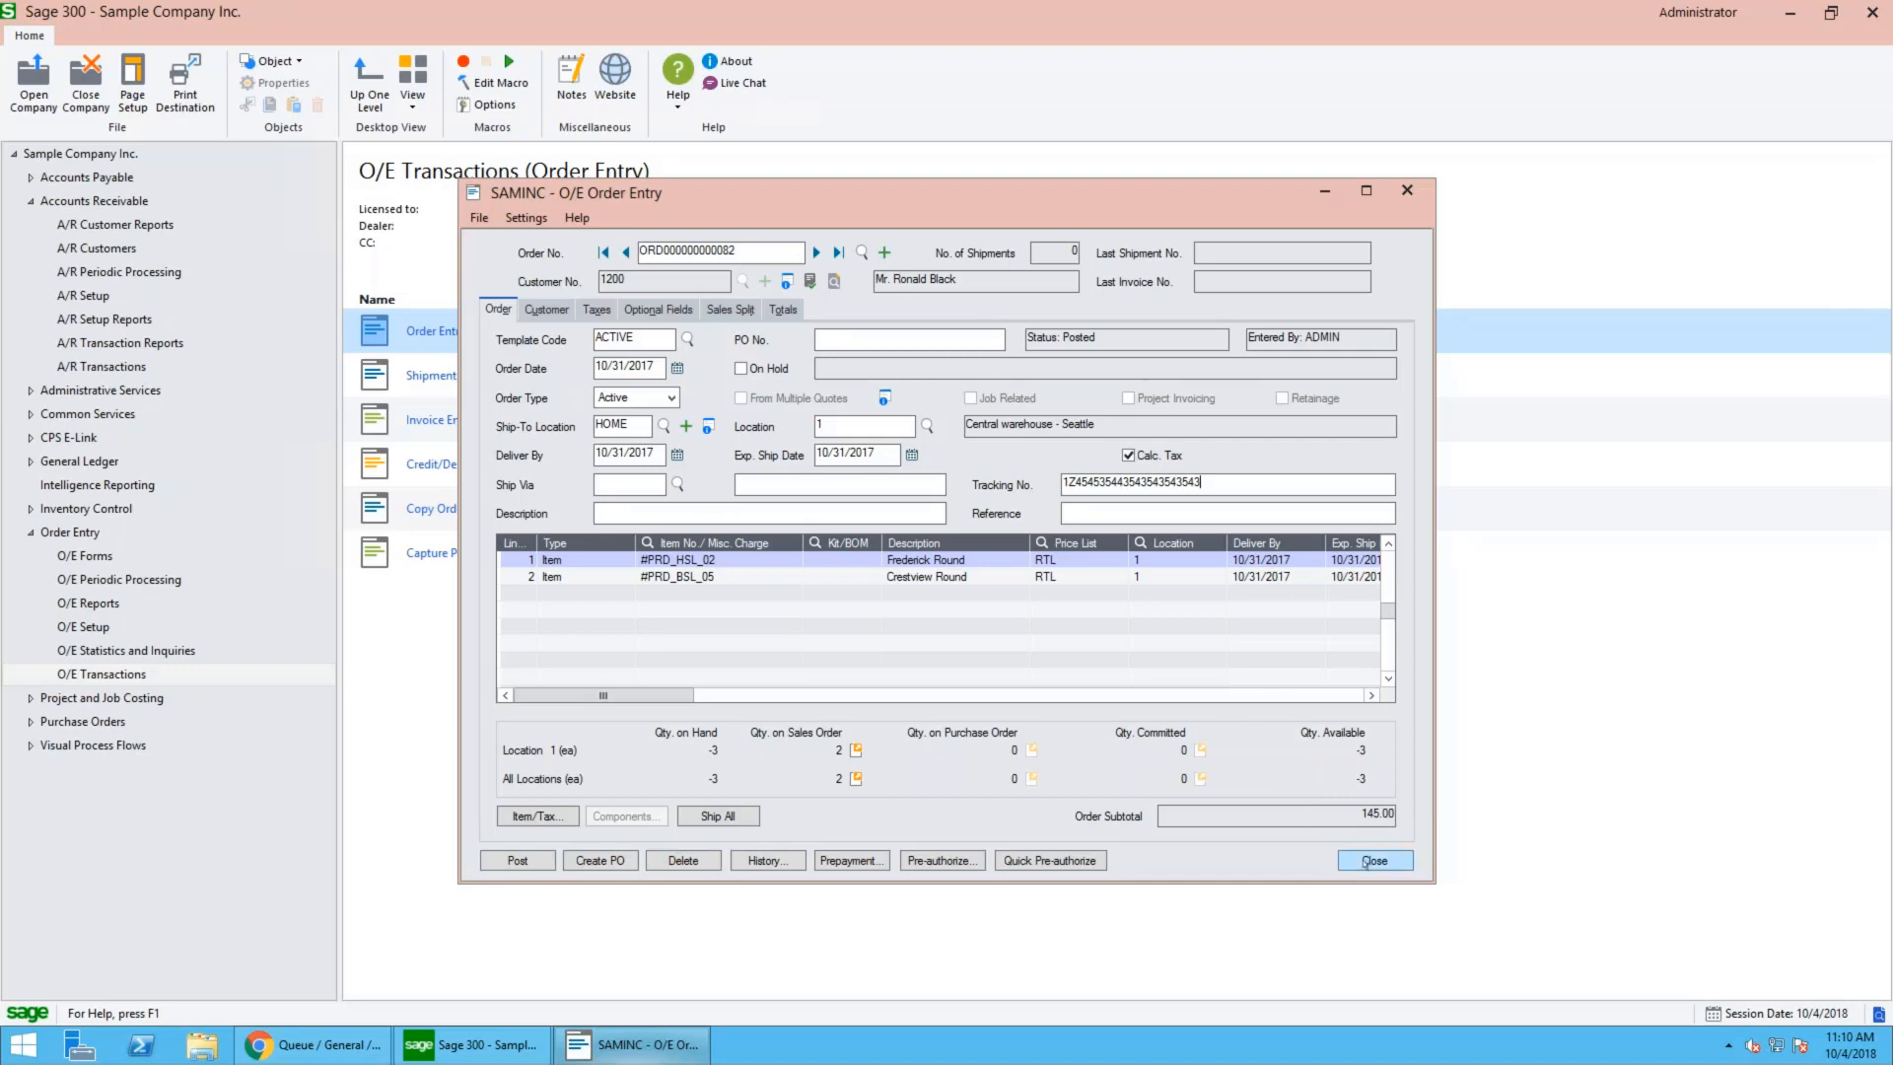
# - Post the order, decline printing the order confirmation and close Order Entry
pyautogui.click(1366, 861)
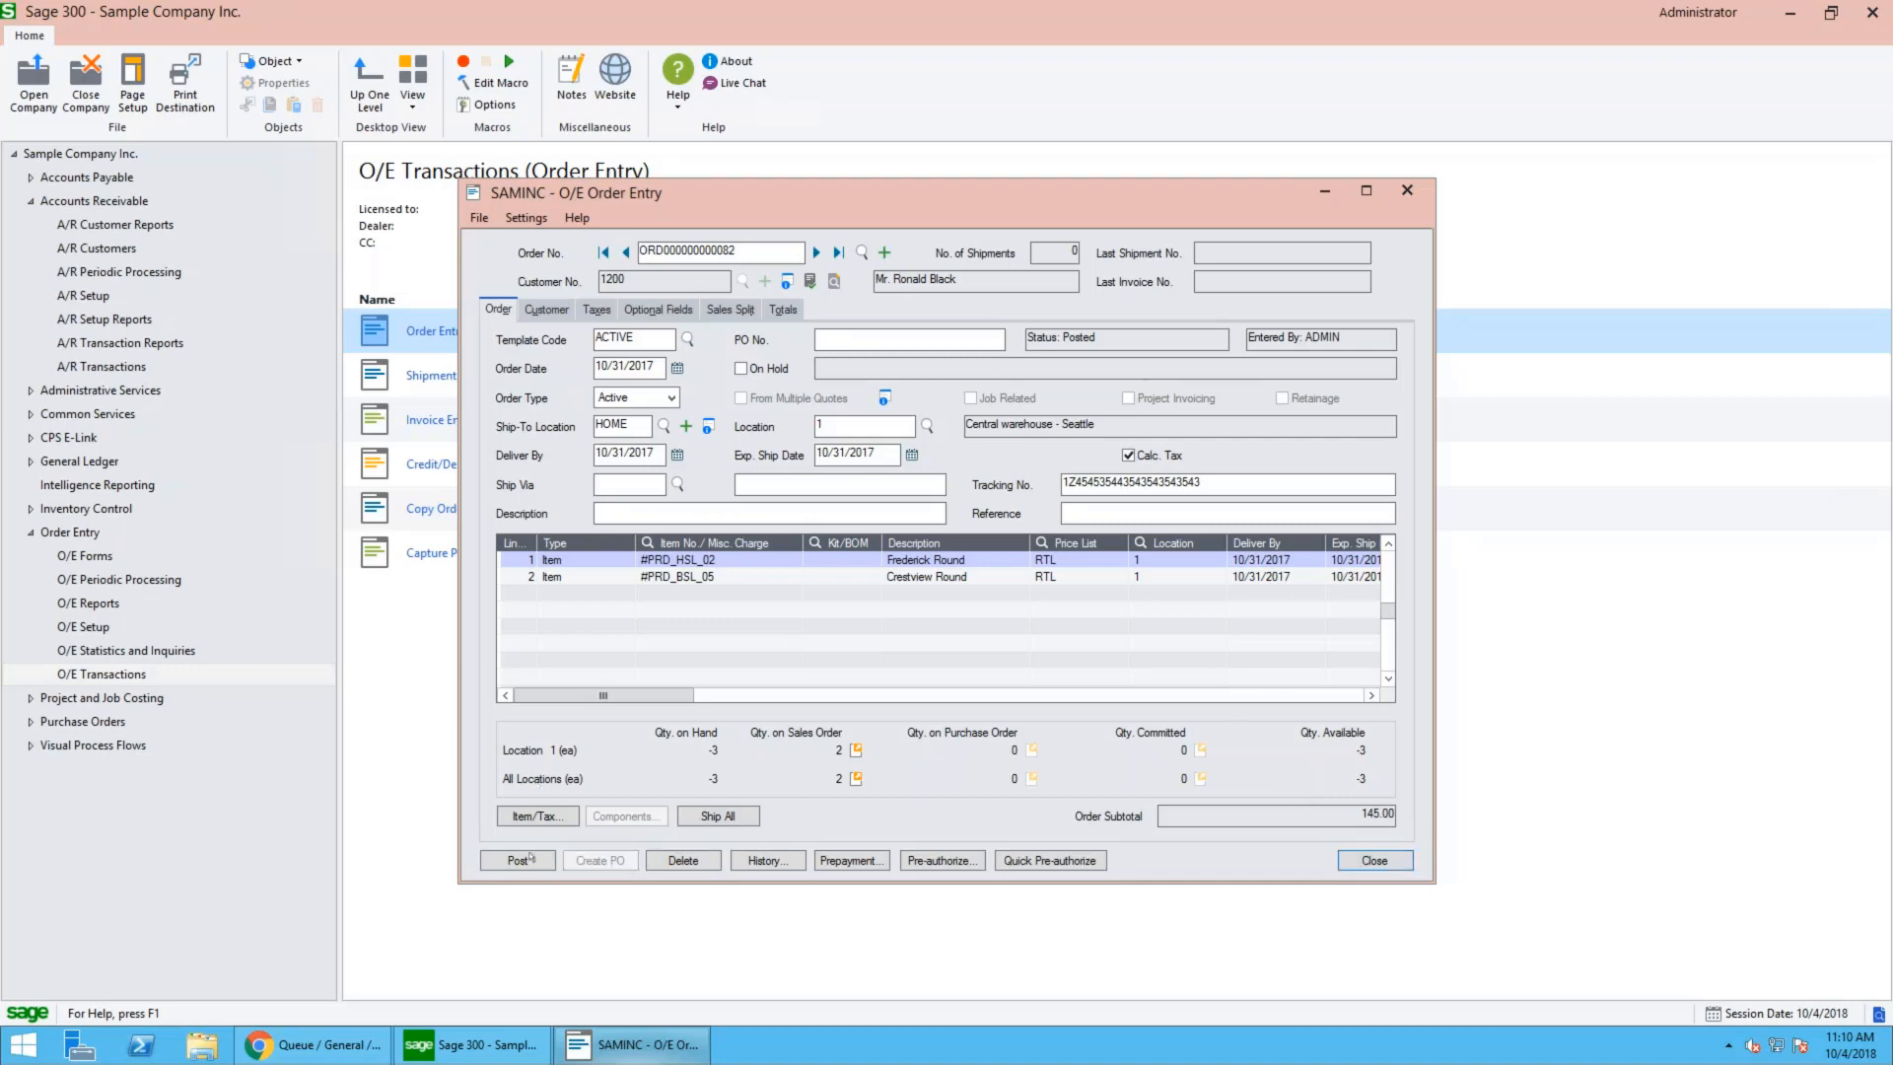
pyautogui.click(530, 862)
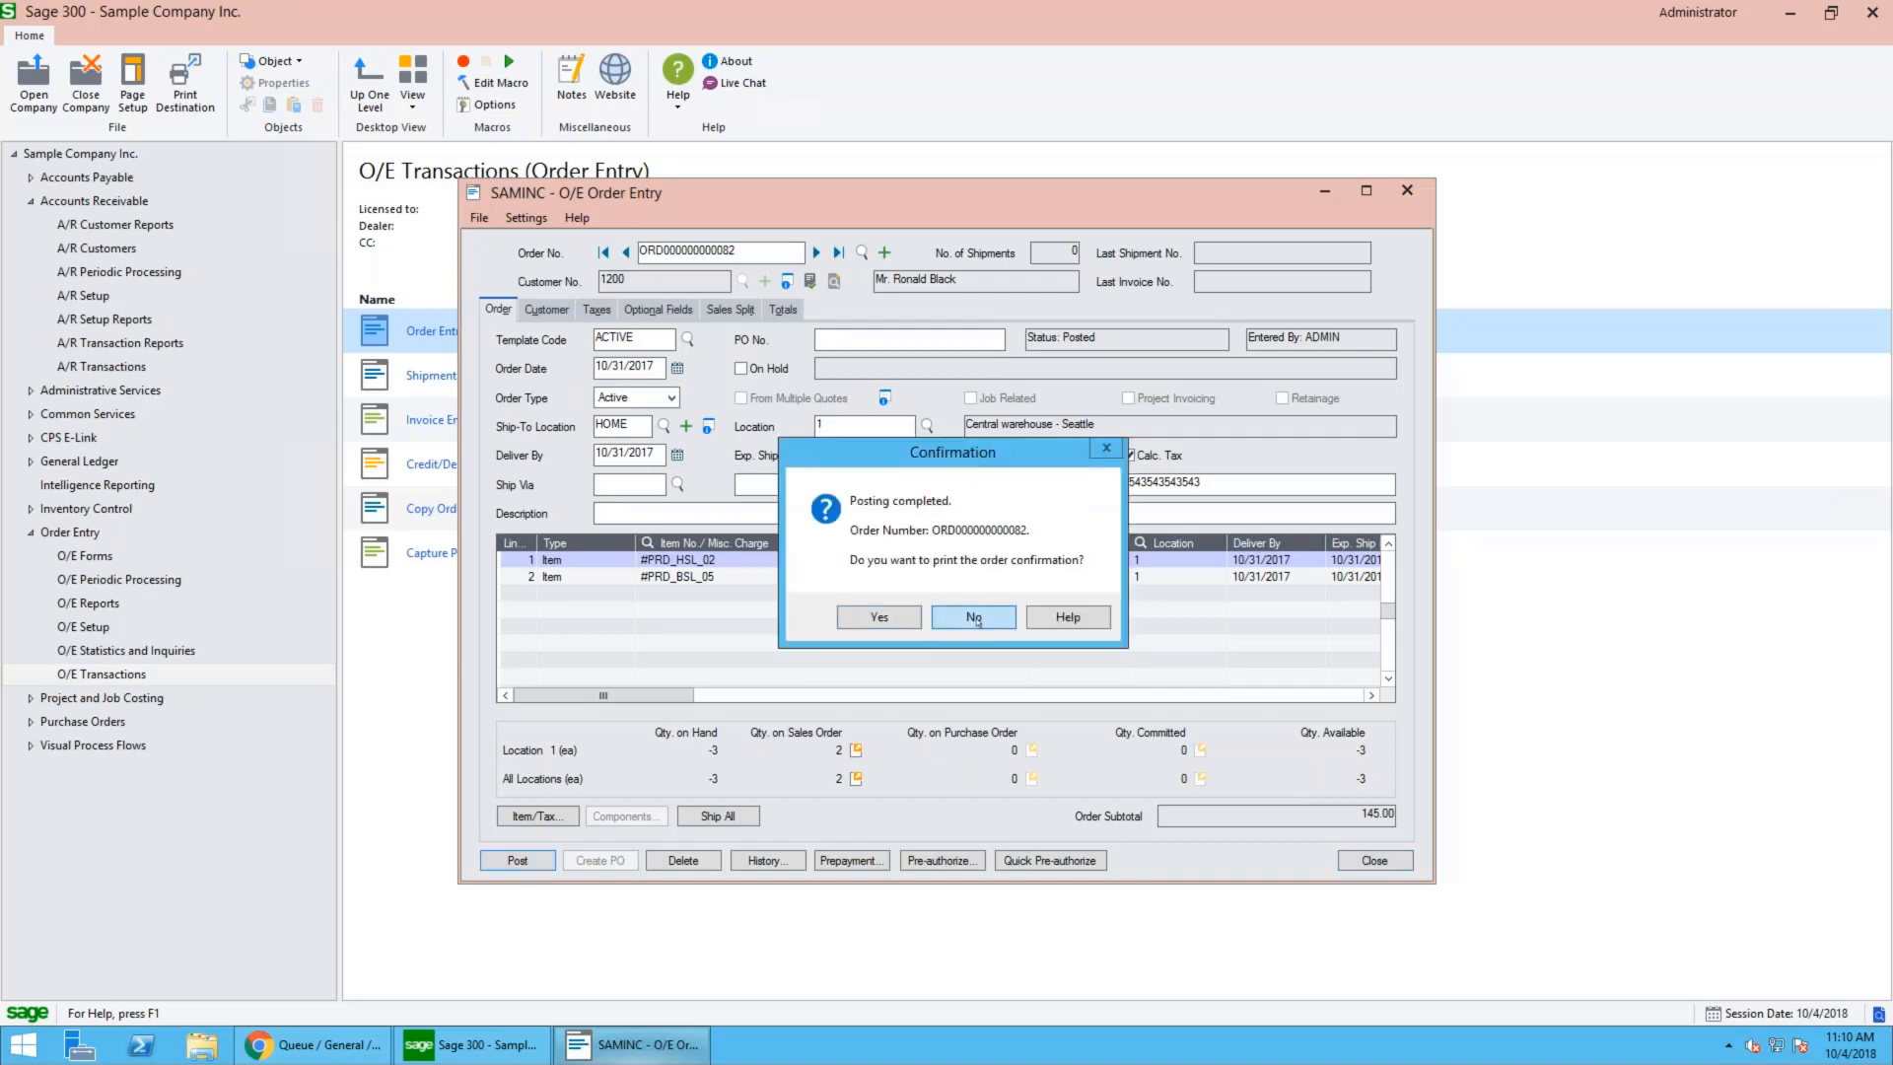
pyautogui.click(974, 618)
pyautogui.click(1374, 861)
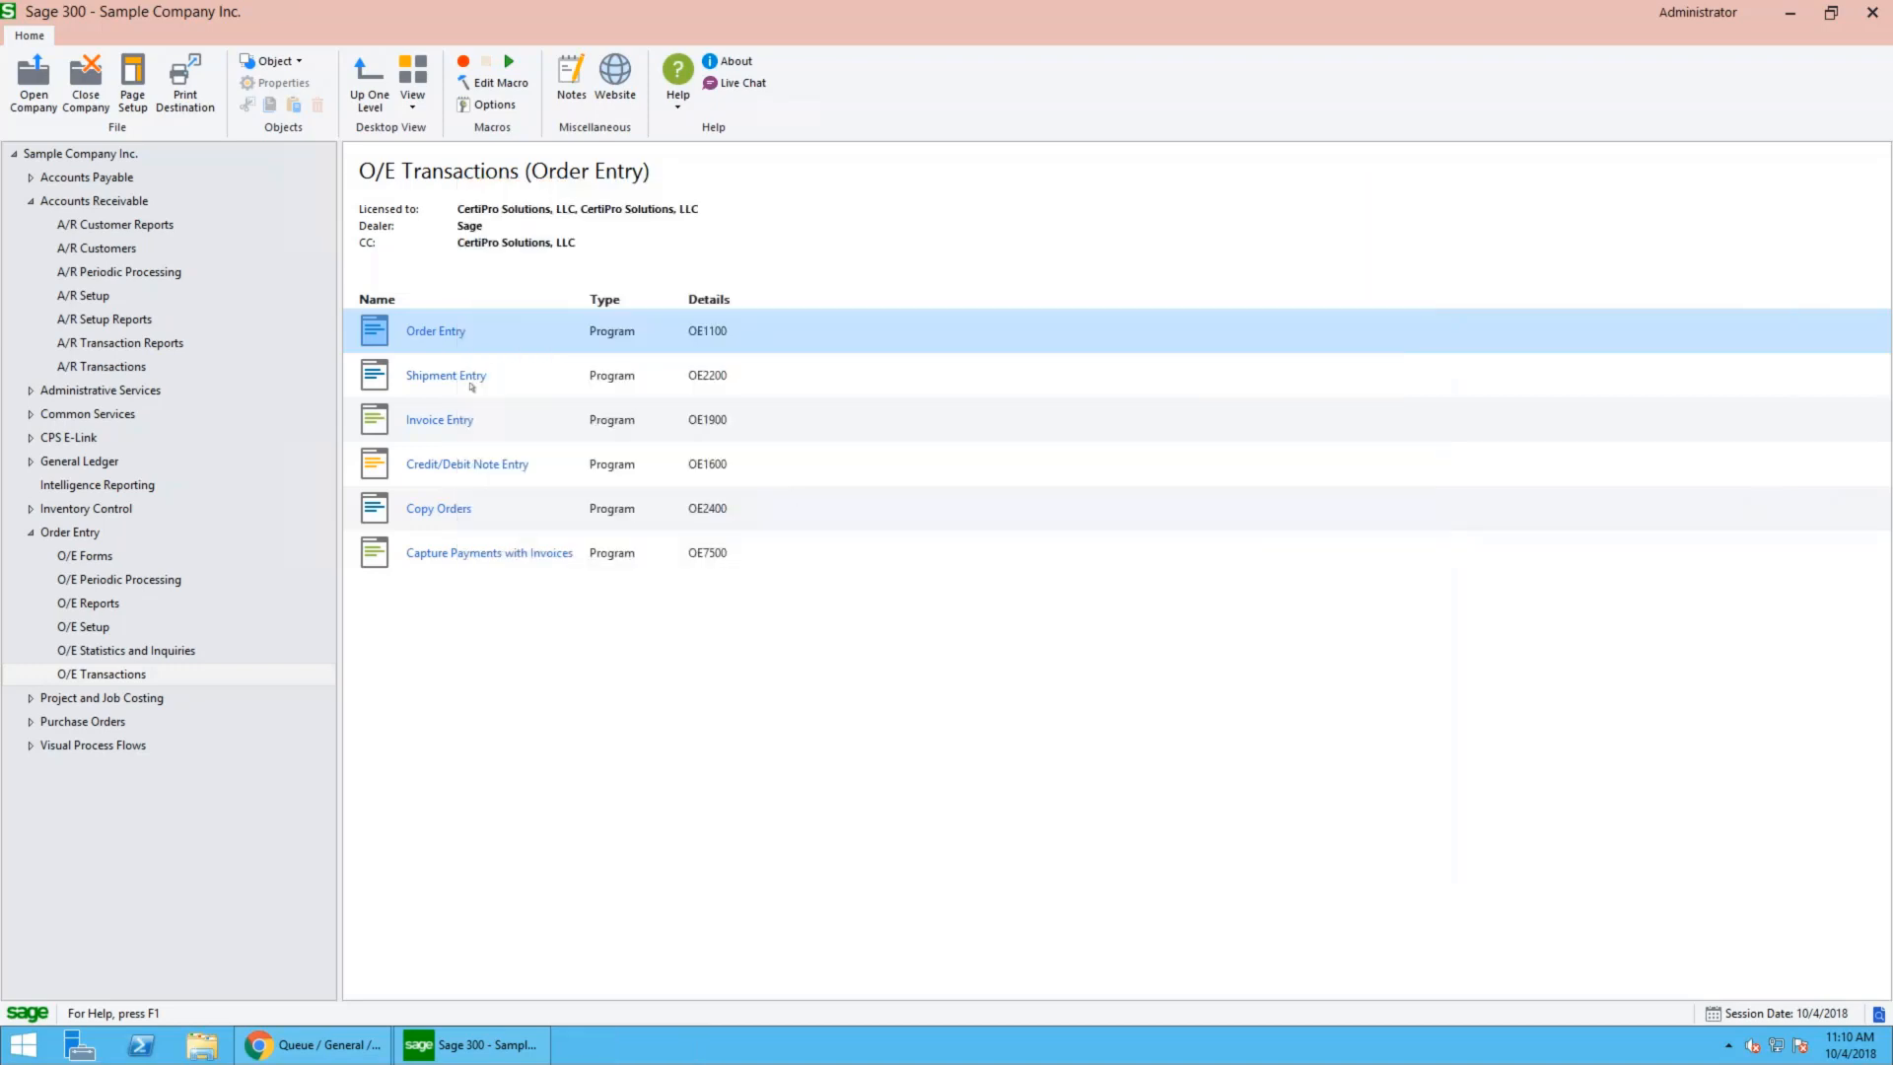
# - Open Shipment Entry and load the web order through the order number finder
pyautogui.click(446, 376)
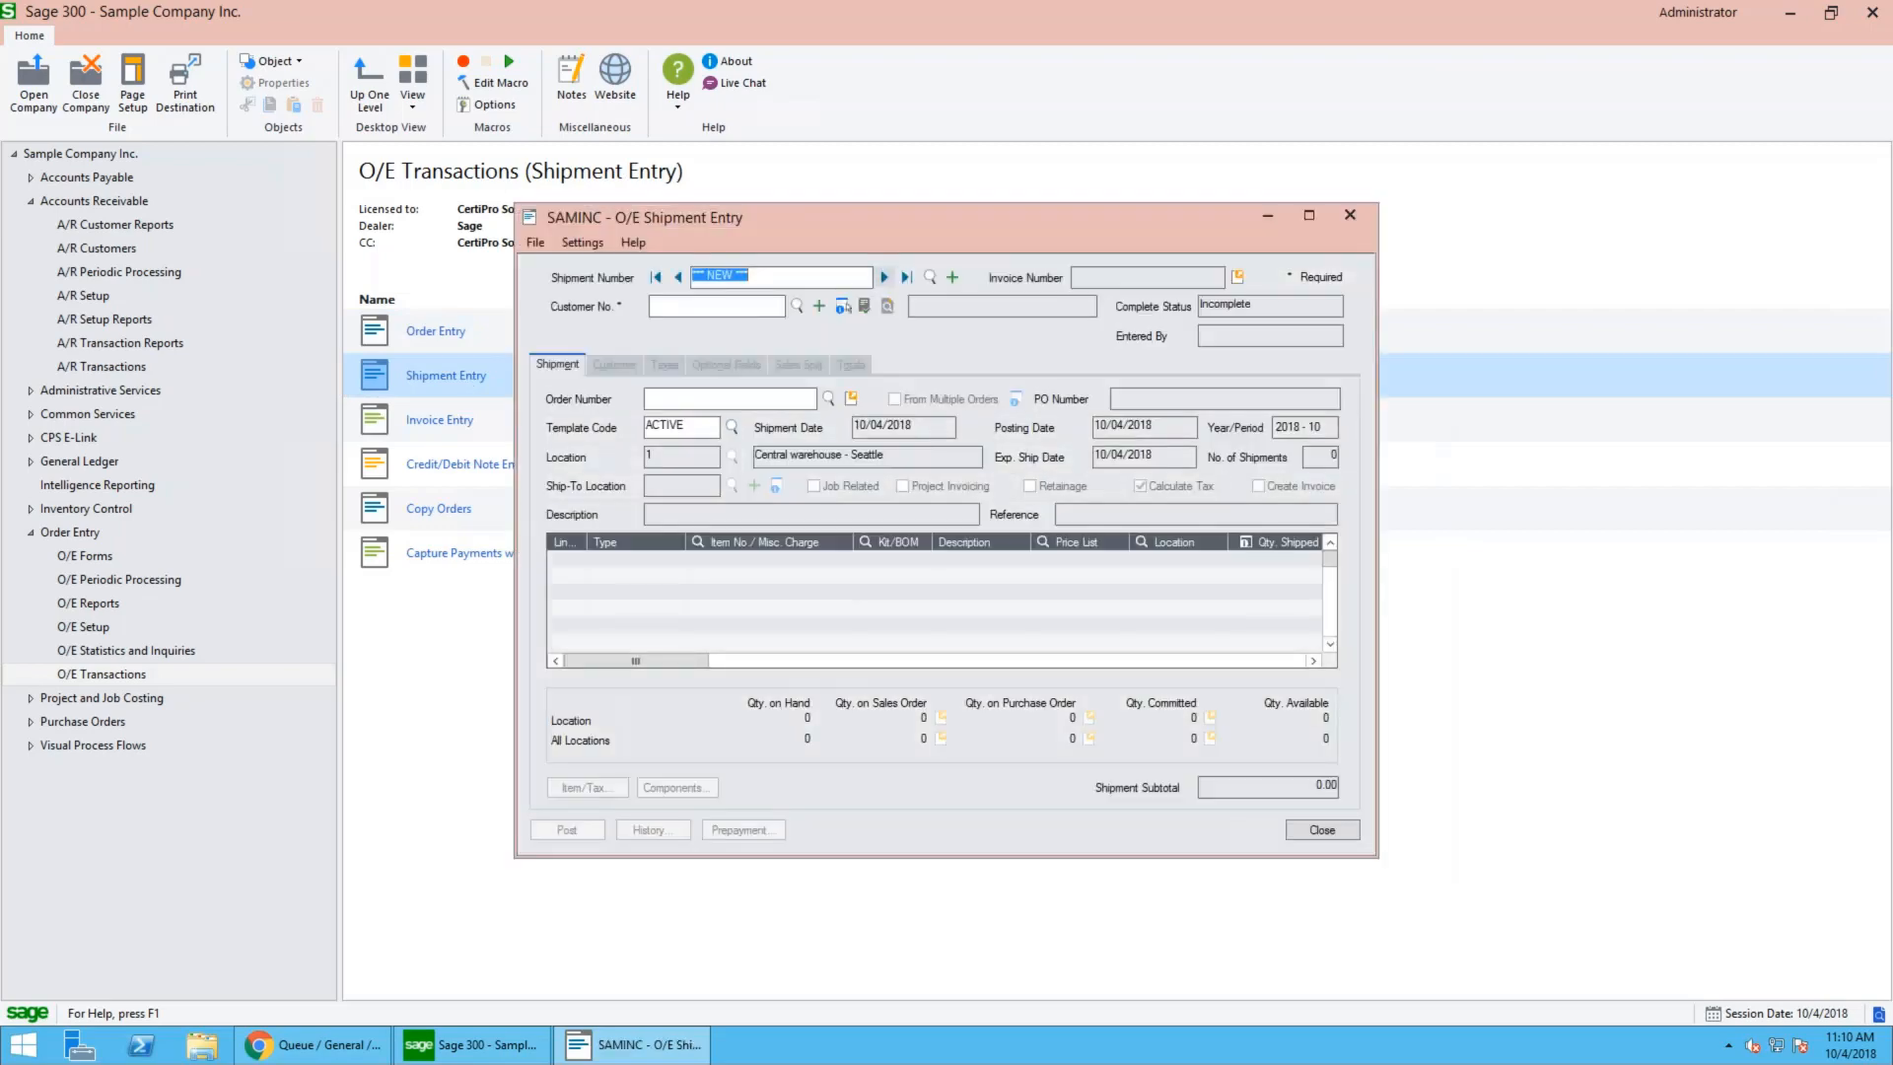
pyautogui.click(828, 399)
pyautogui.doubleClick(621, 495)
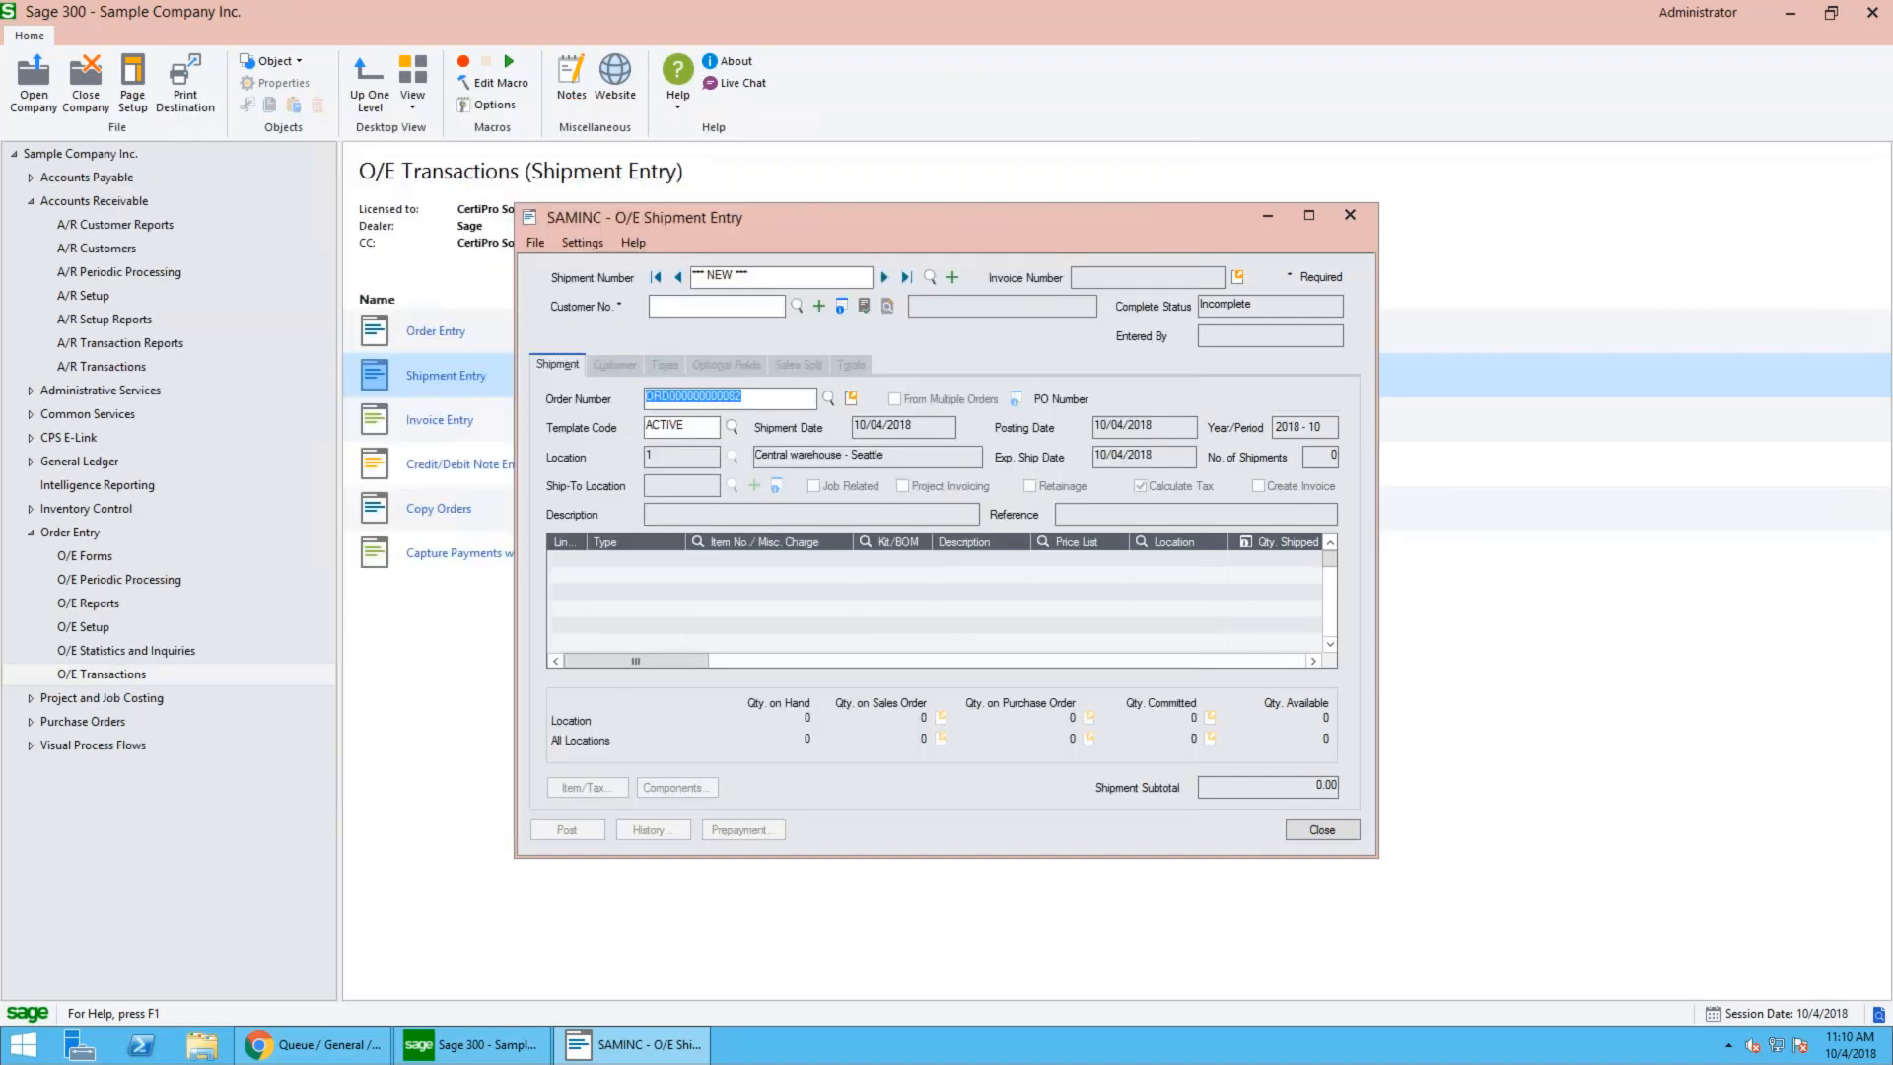
# - Ship all items on the order, post the shipment without printing the picking slip, and close Shipment Entry
pyautogui.click(771, 796)
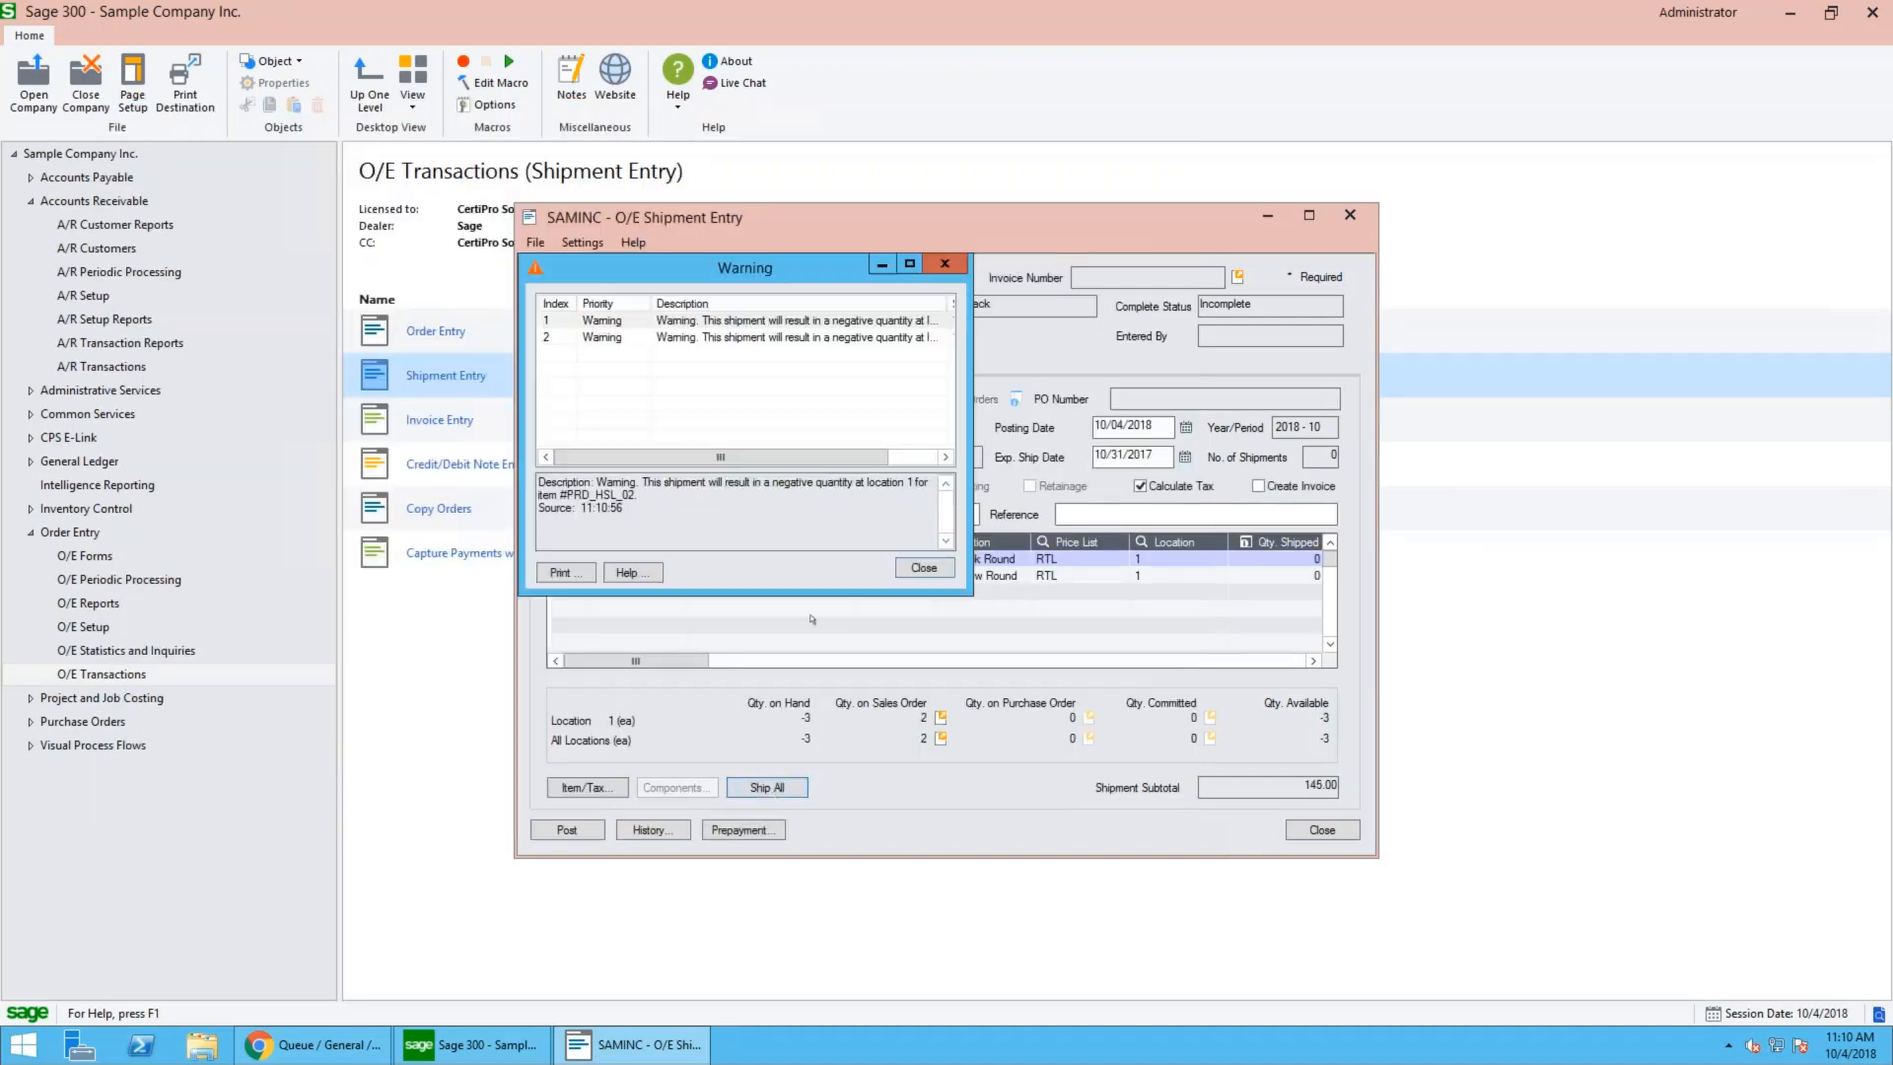
pyautogui.click(897, 569)
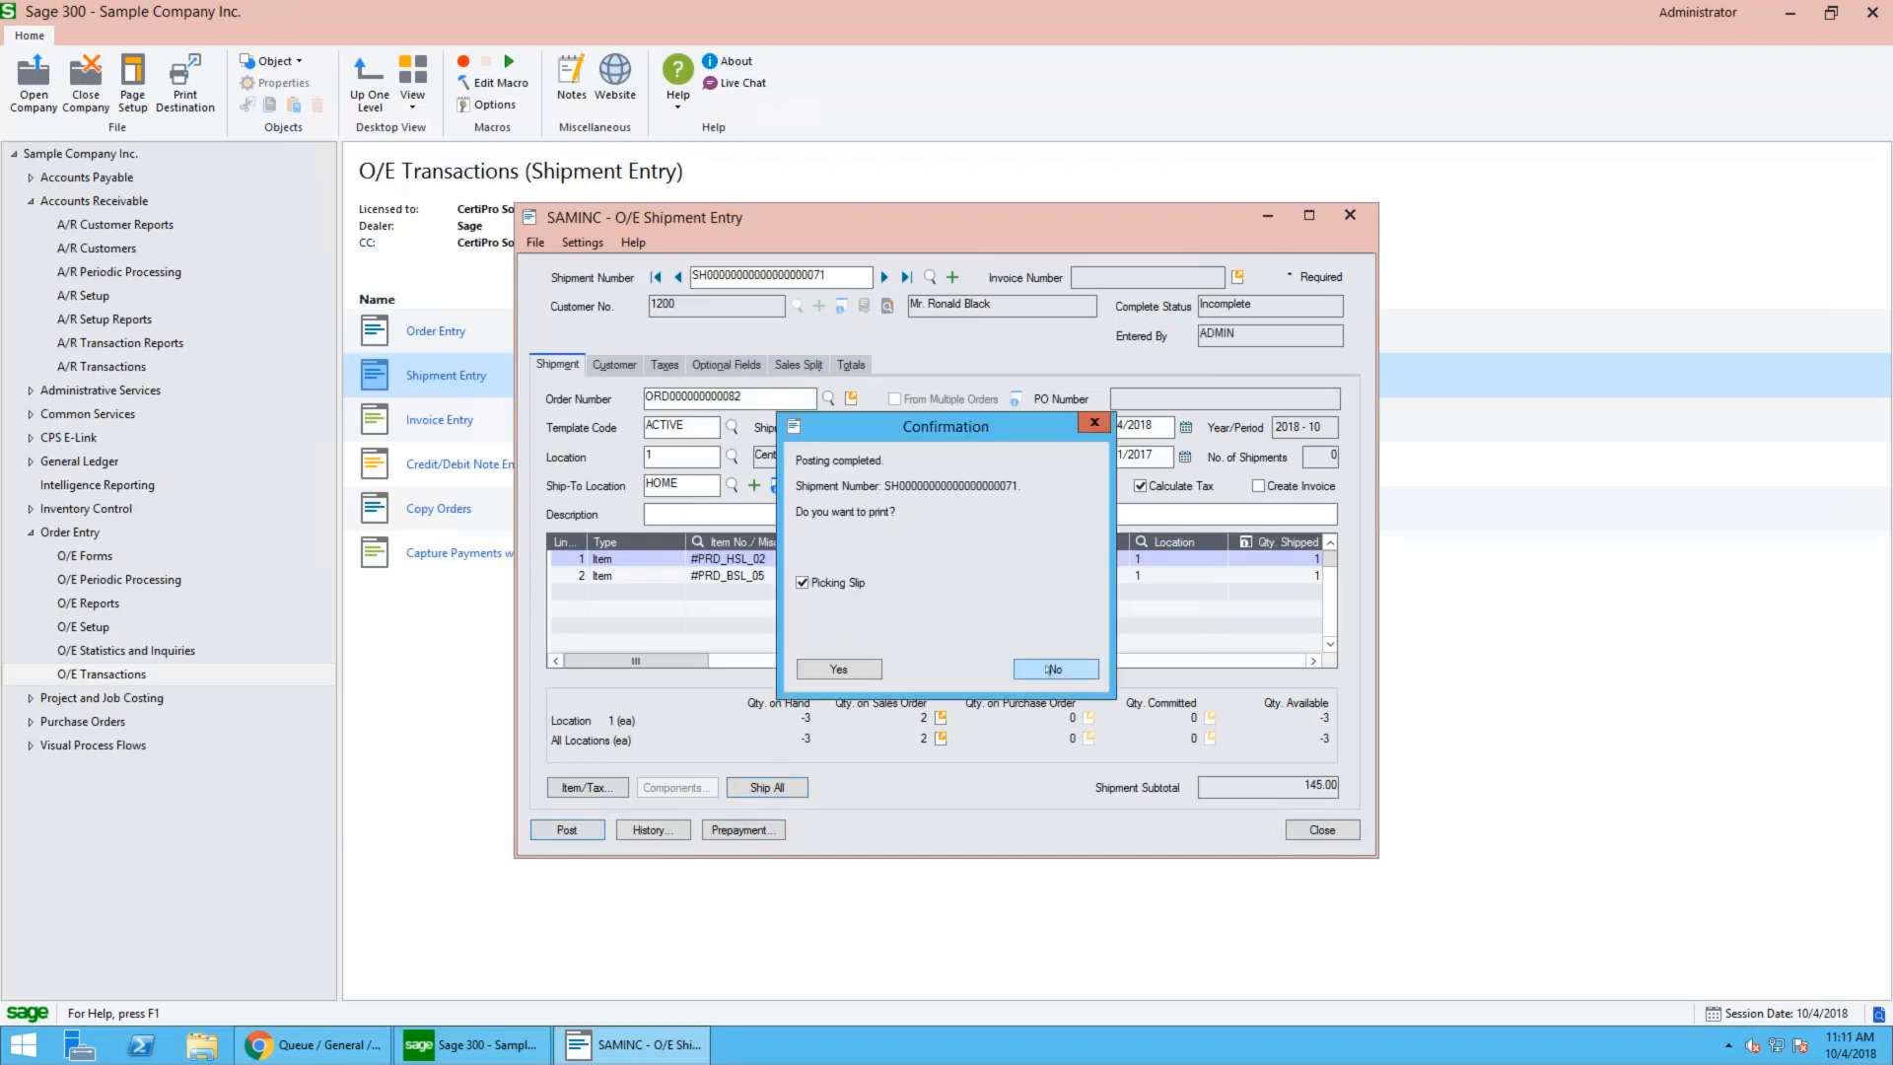
pyautogui.click(1049, 669)
pyautogui.click(1320, 831)
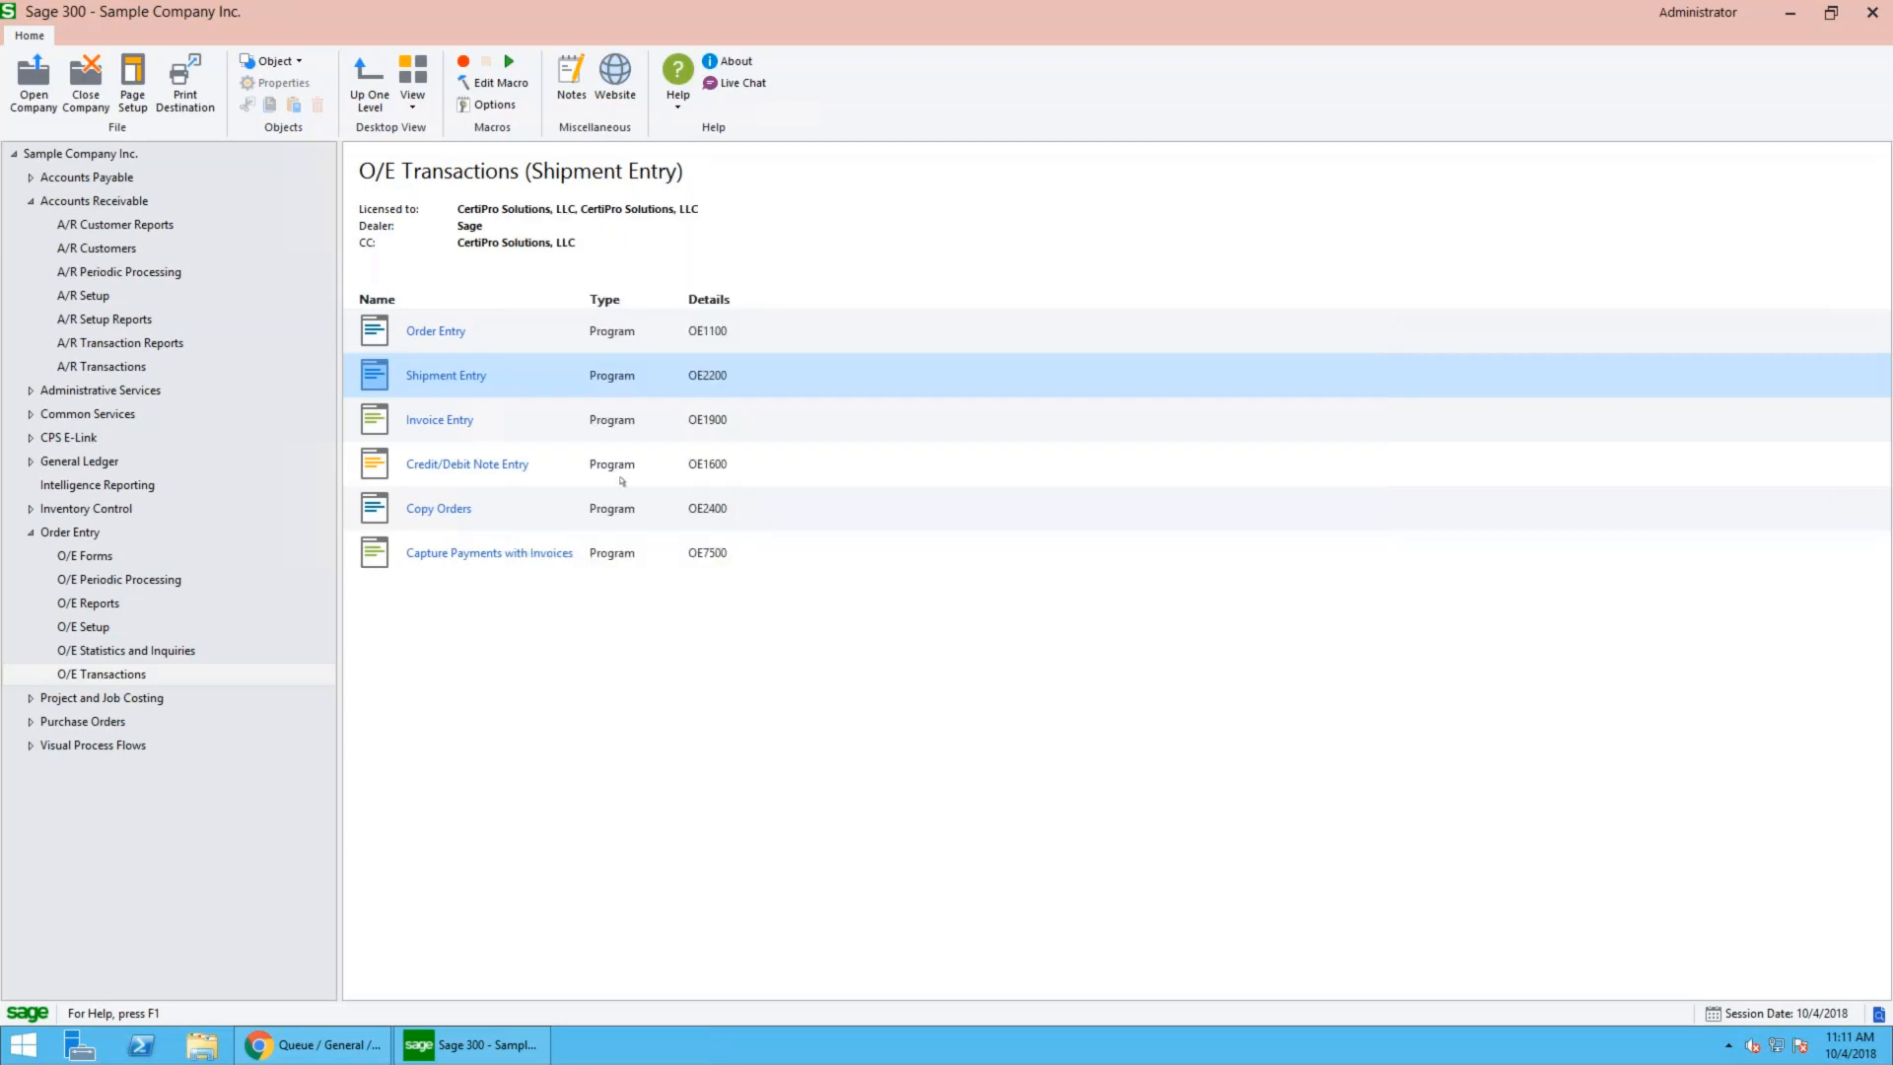
# - Invoice the new shipment in Invoice Entry, post the invoice, dismiss the posting confirmation, and close the entry window
pyautogui.click(452, 420)
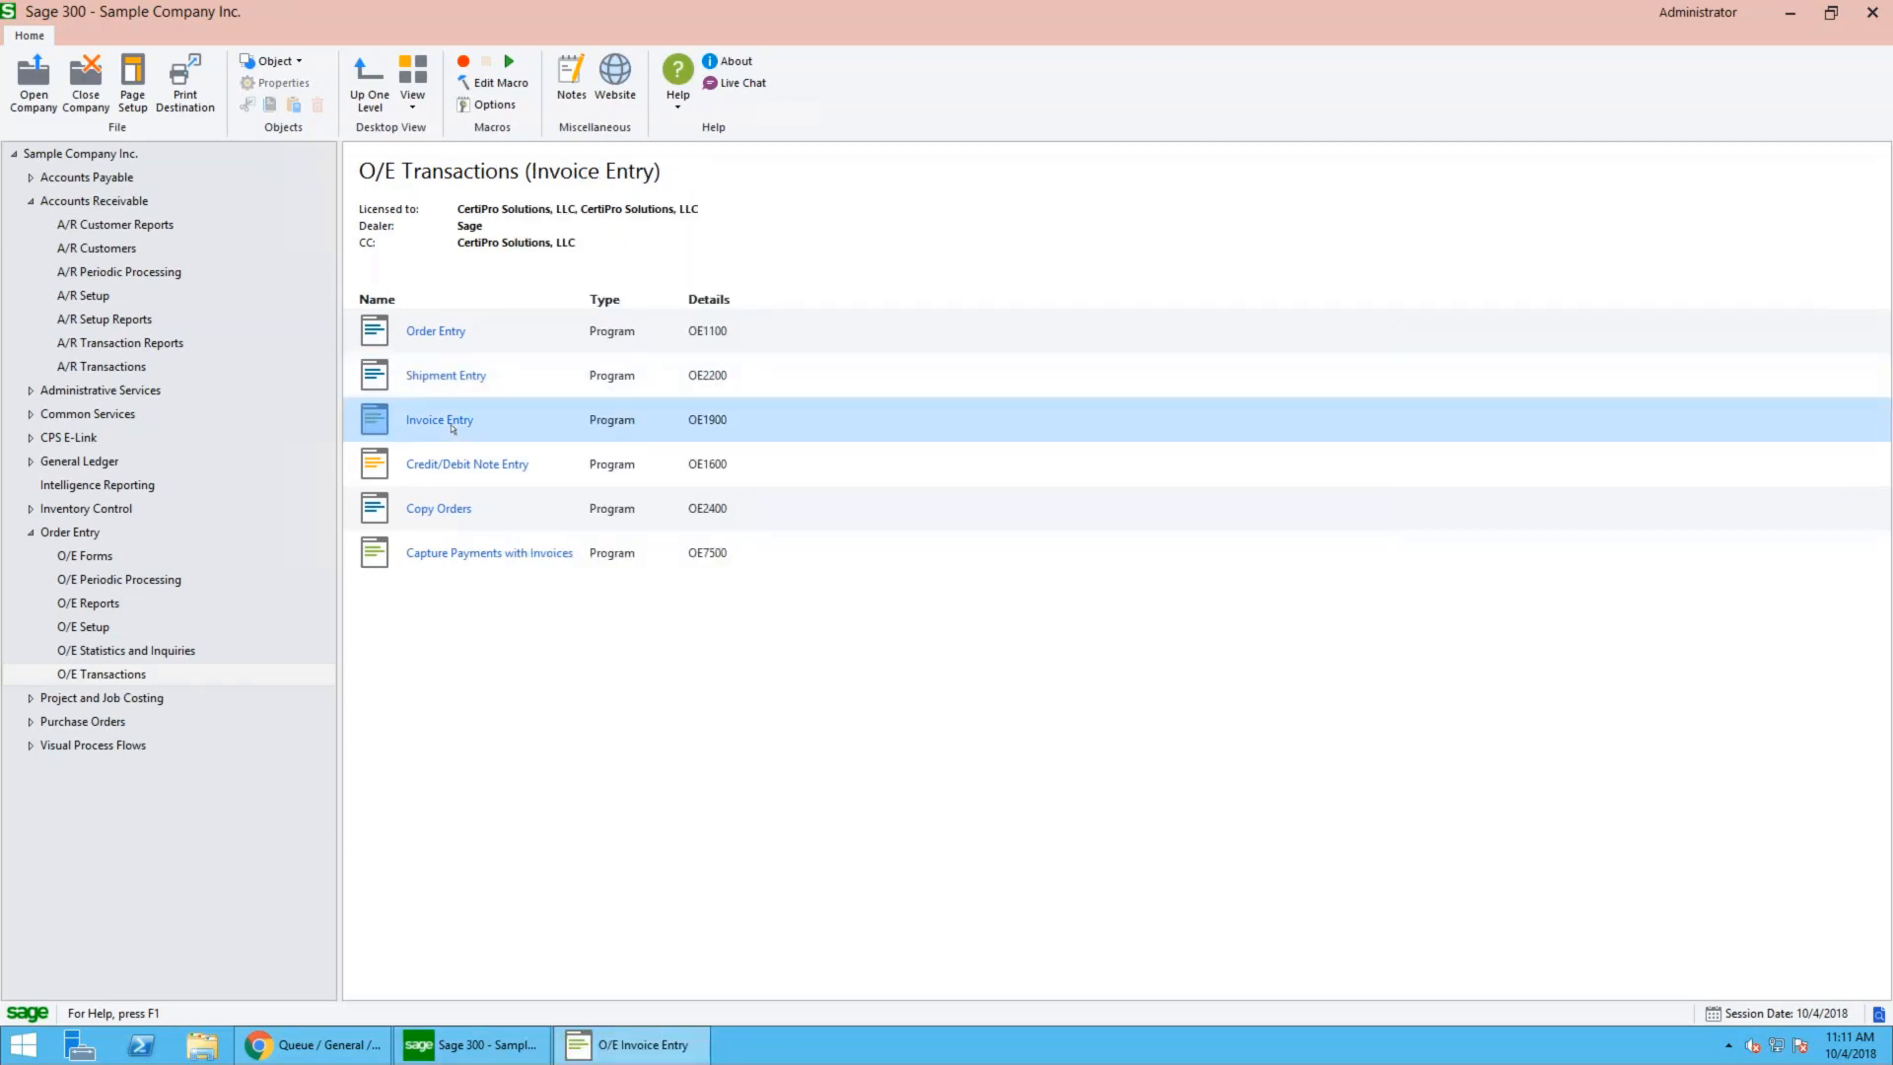
pyautogui.click(829, 387)
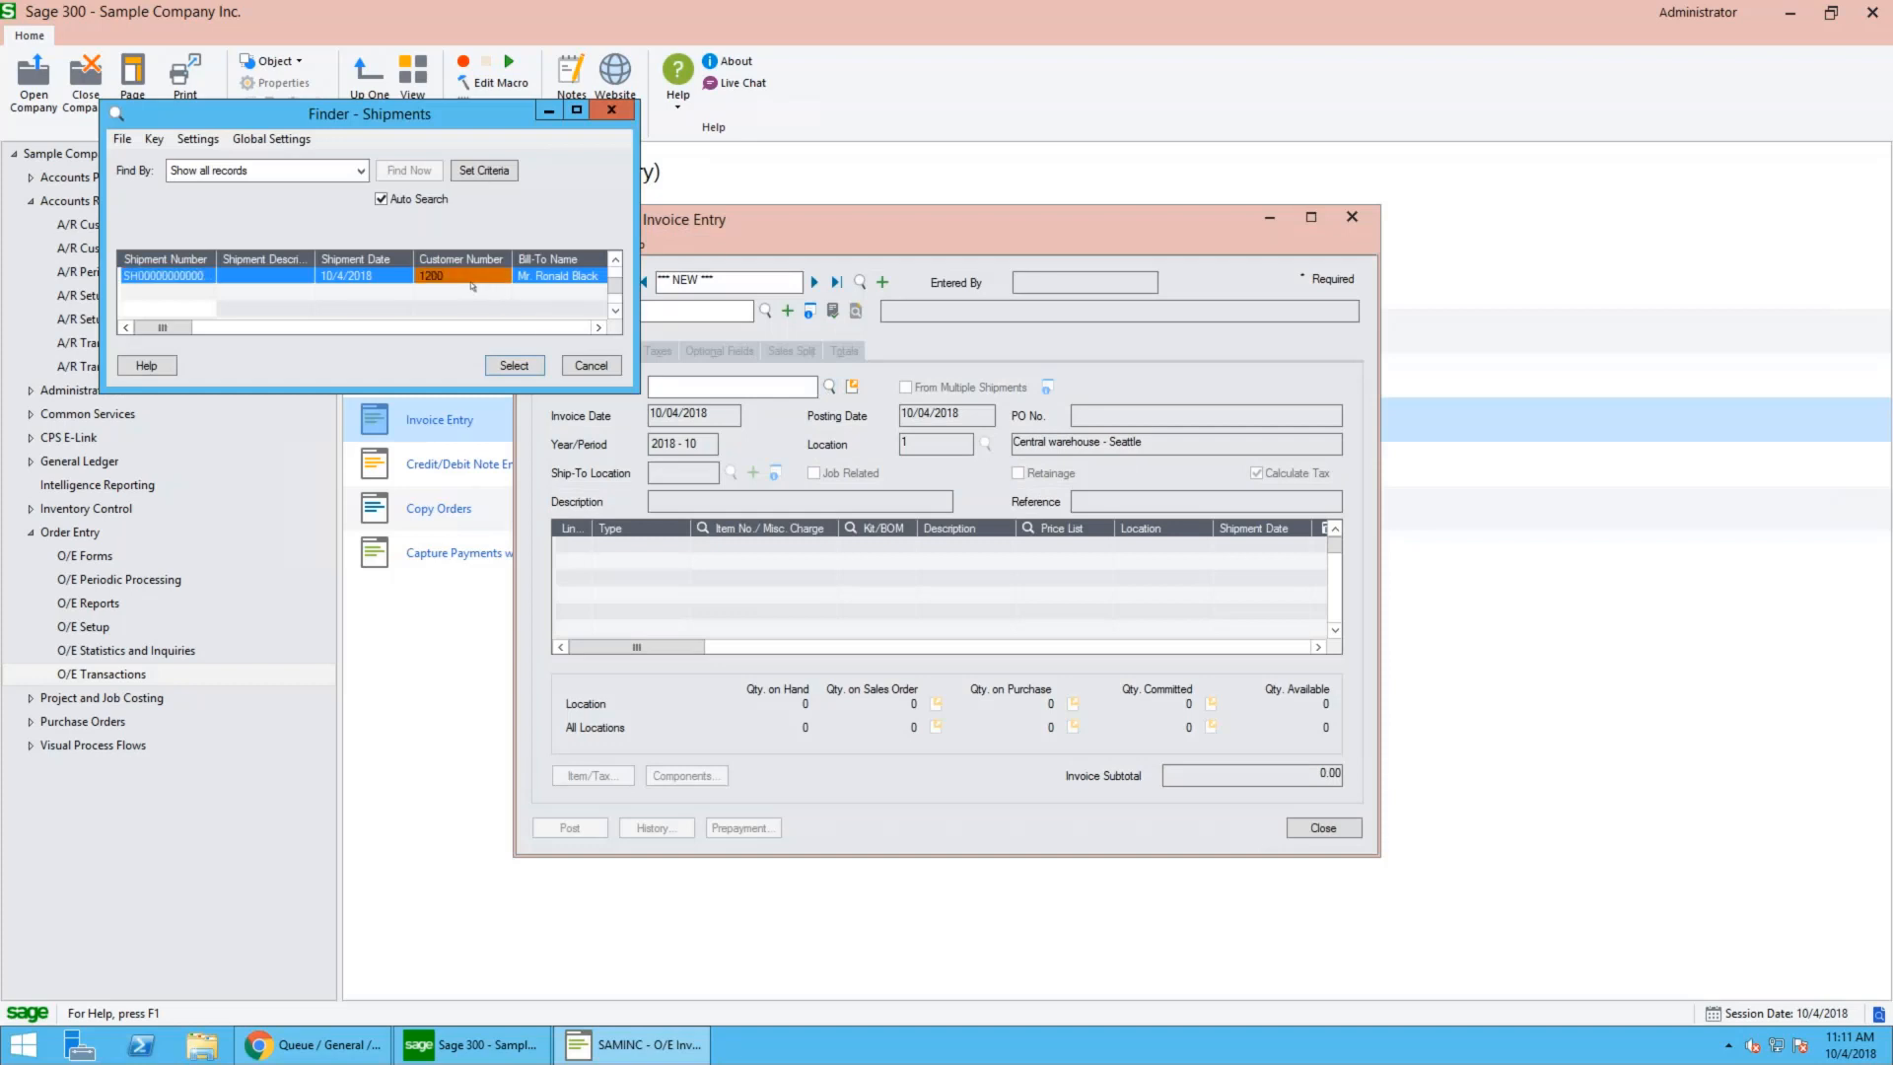
pyautogui.doubleClick(483, 280)
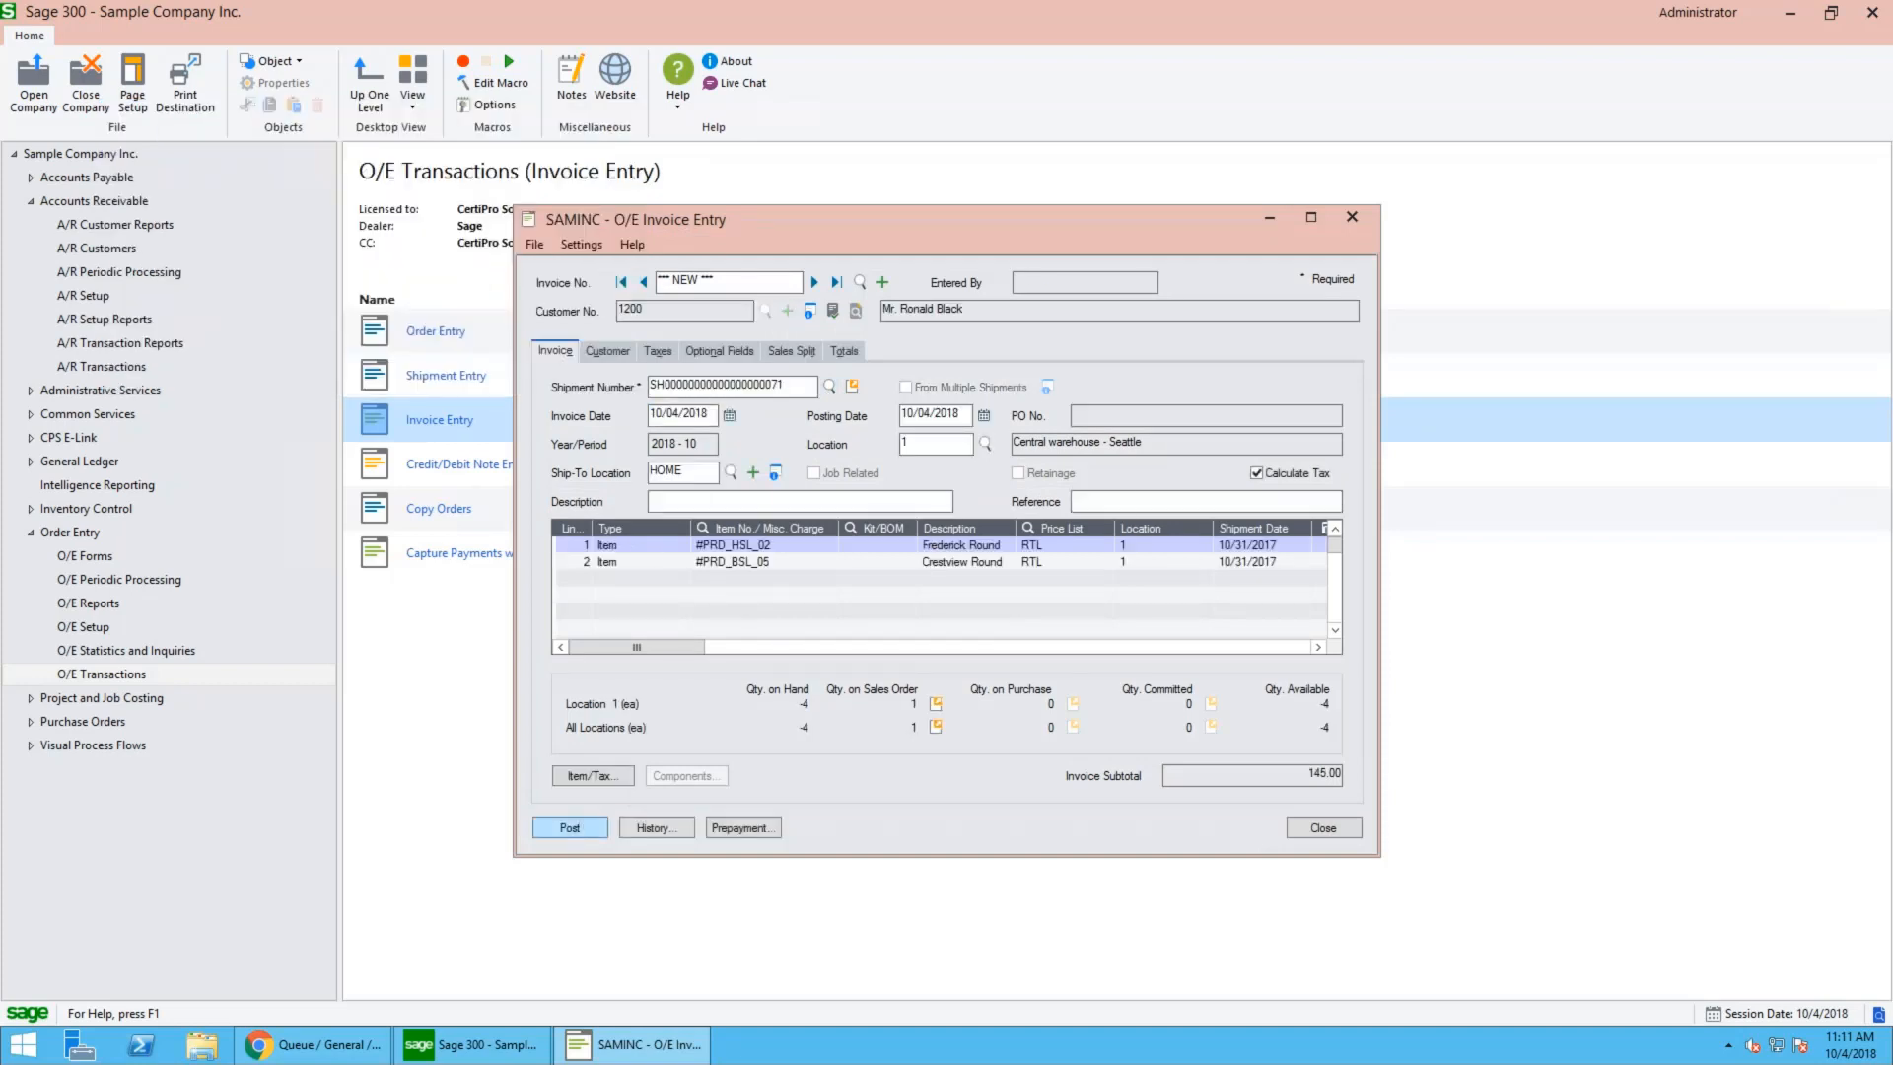
pyautogui.click(570, 827)
pyautogui.click(981, 621)
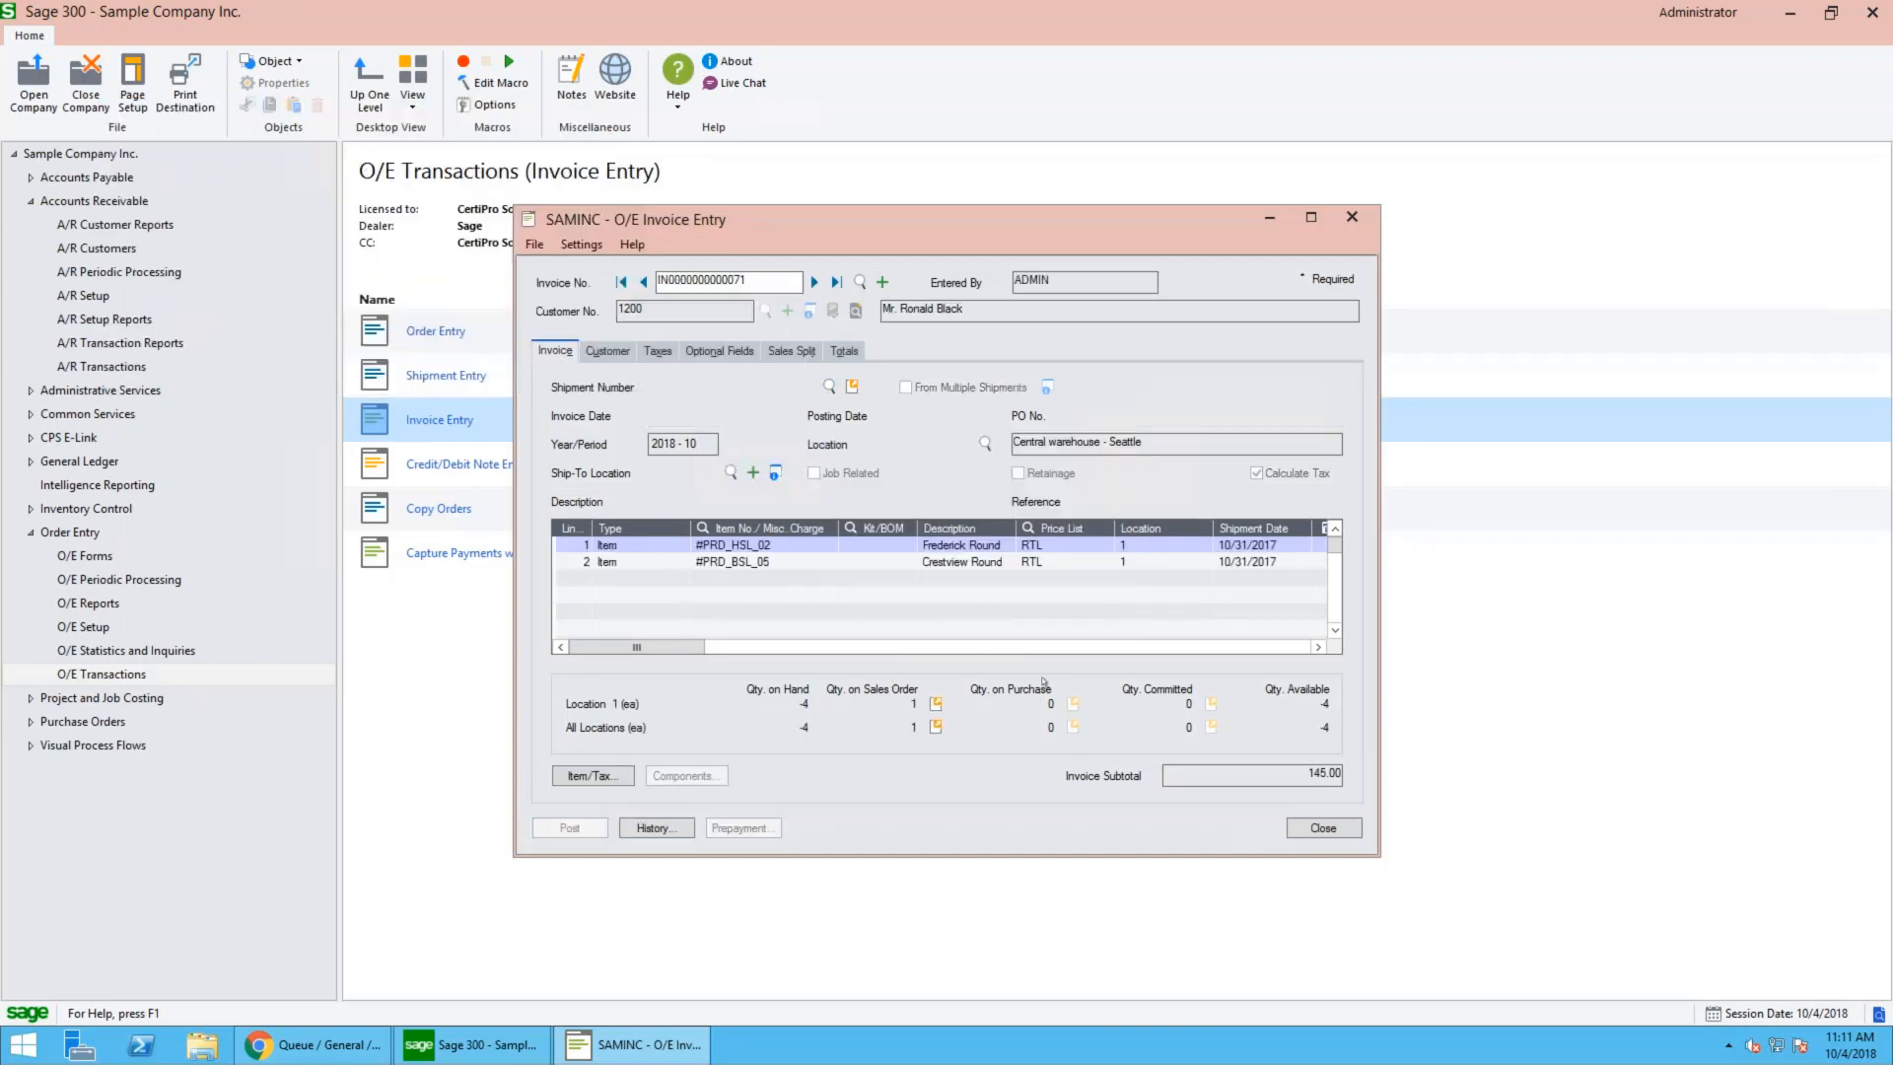
pyautogui.click(1305, 833)
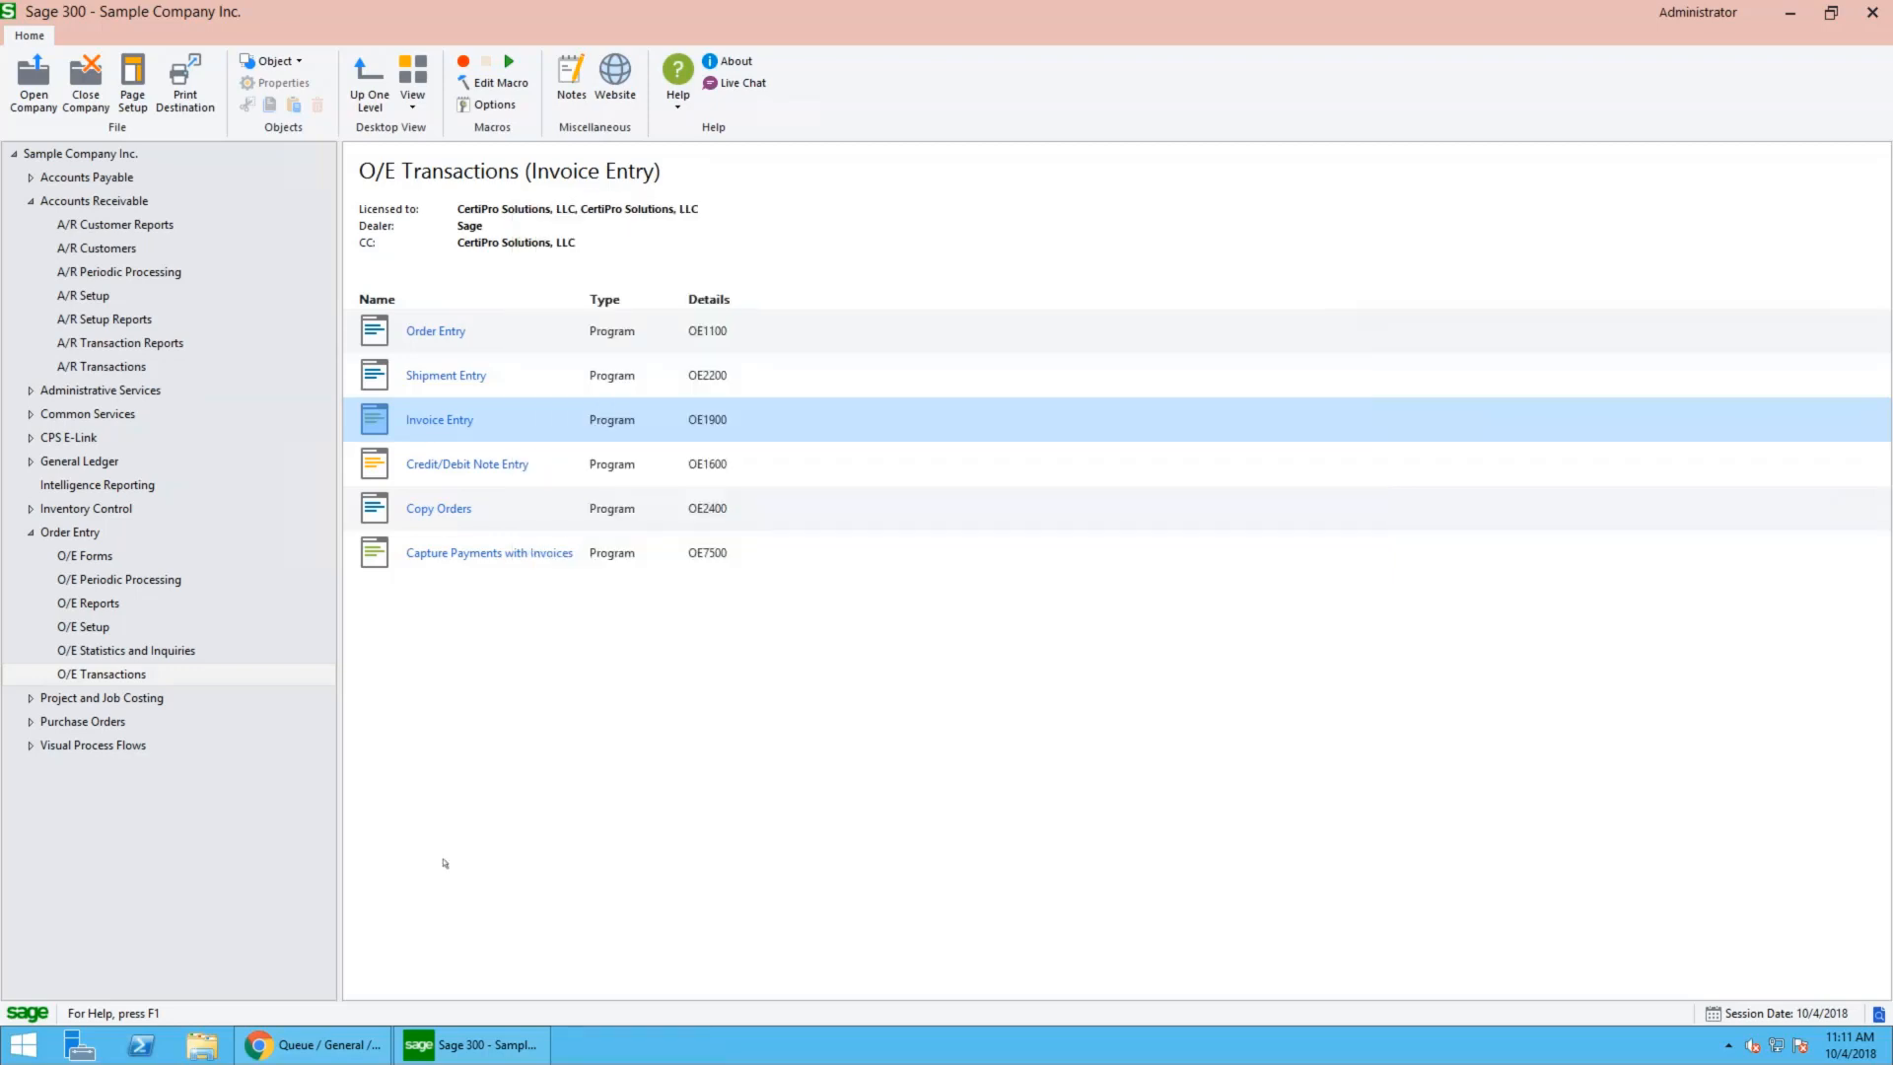
# - Switch to the web store in Chrome and review the references in the customer's payment history
pyautogui.click(309, 1043)
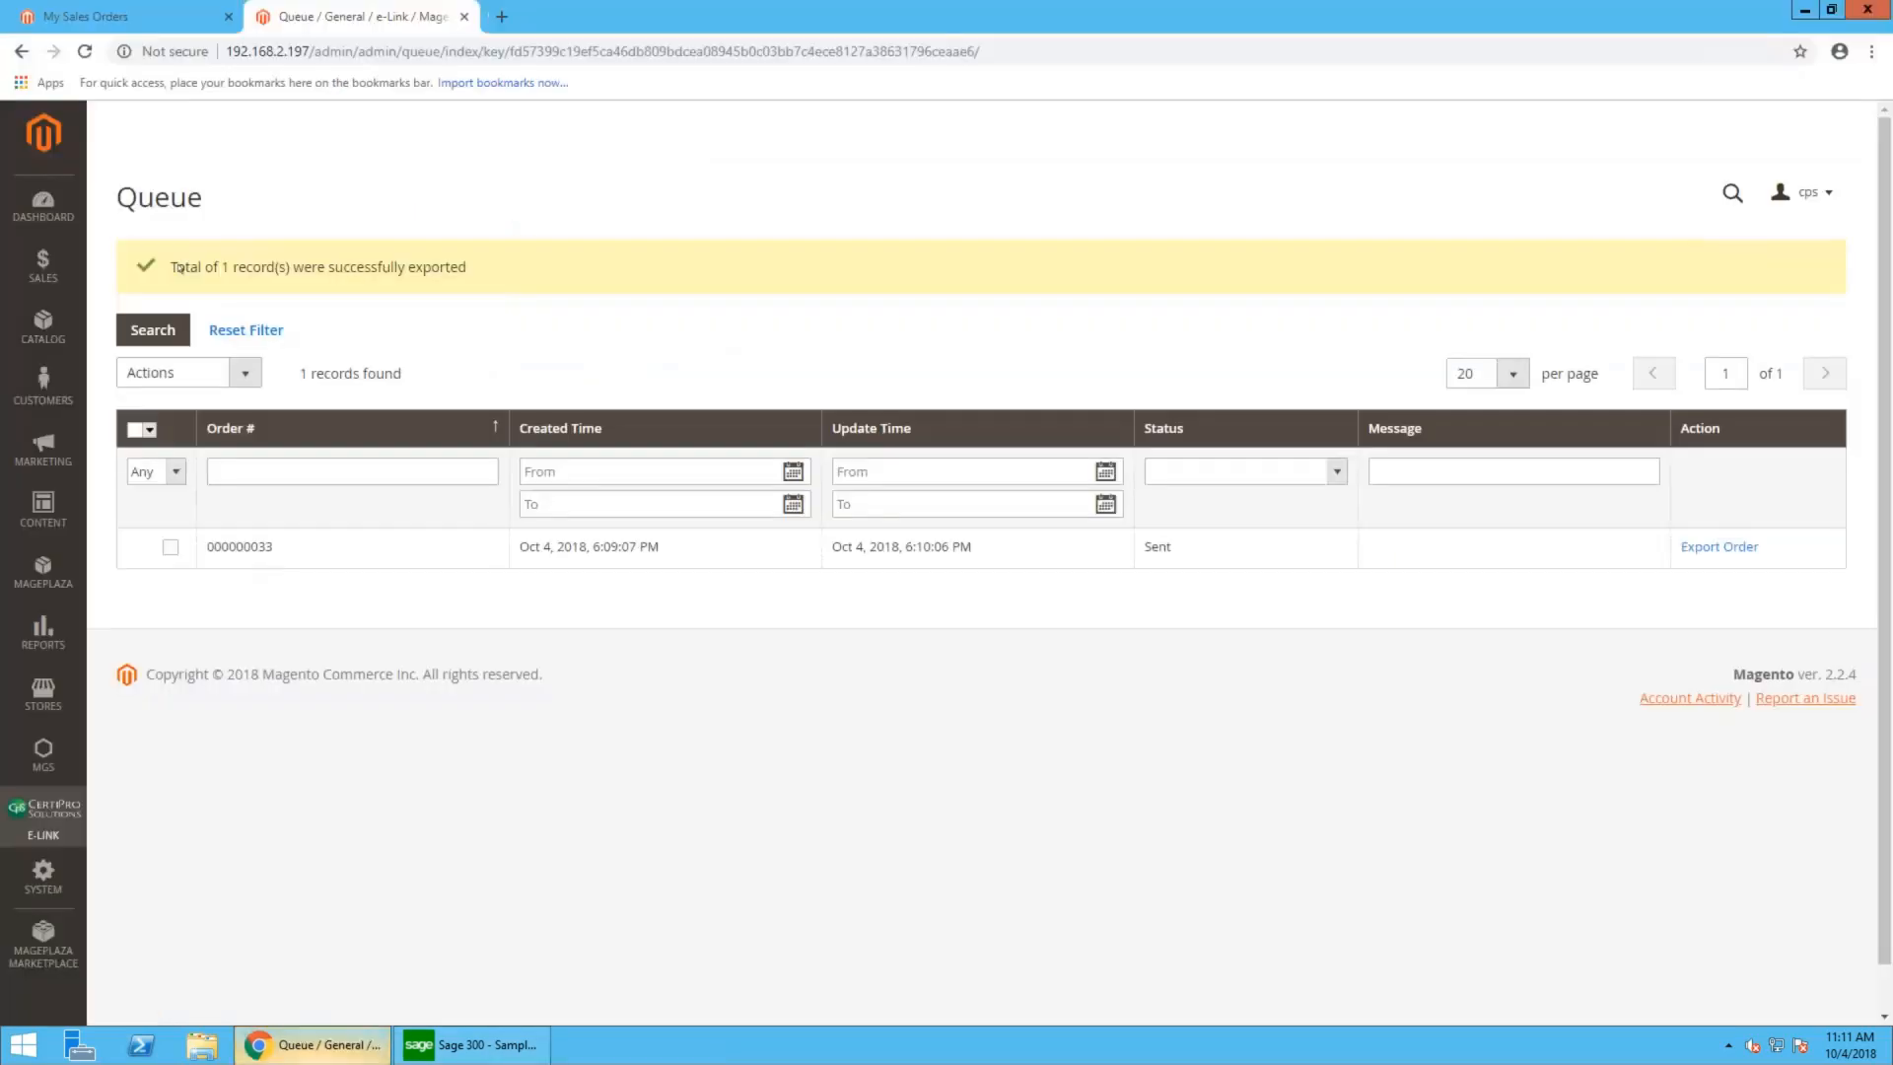
pyautogui.click(68, 6)
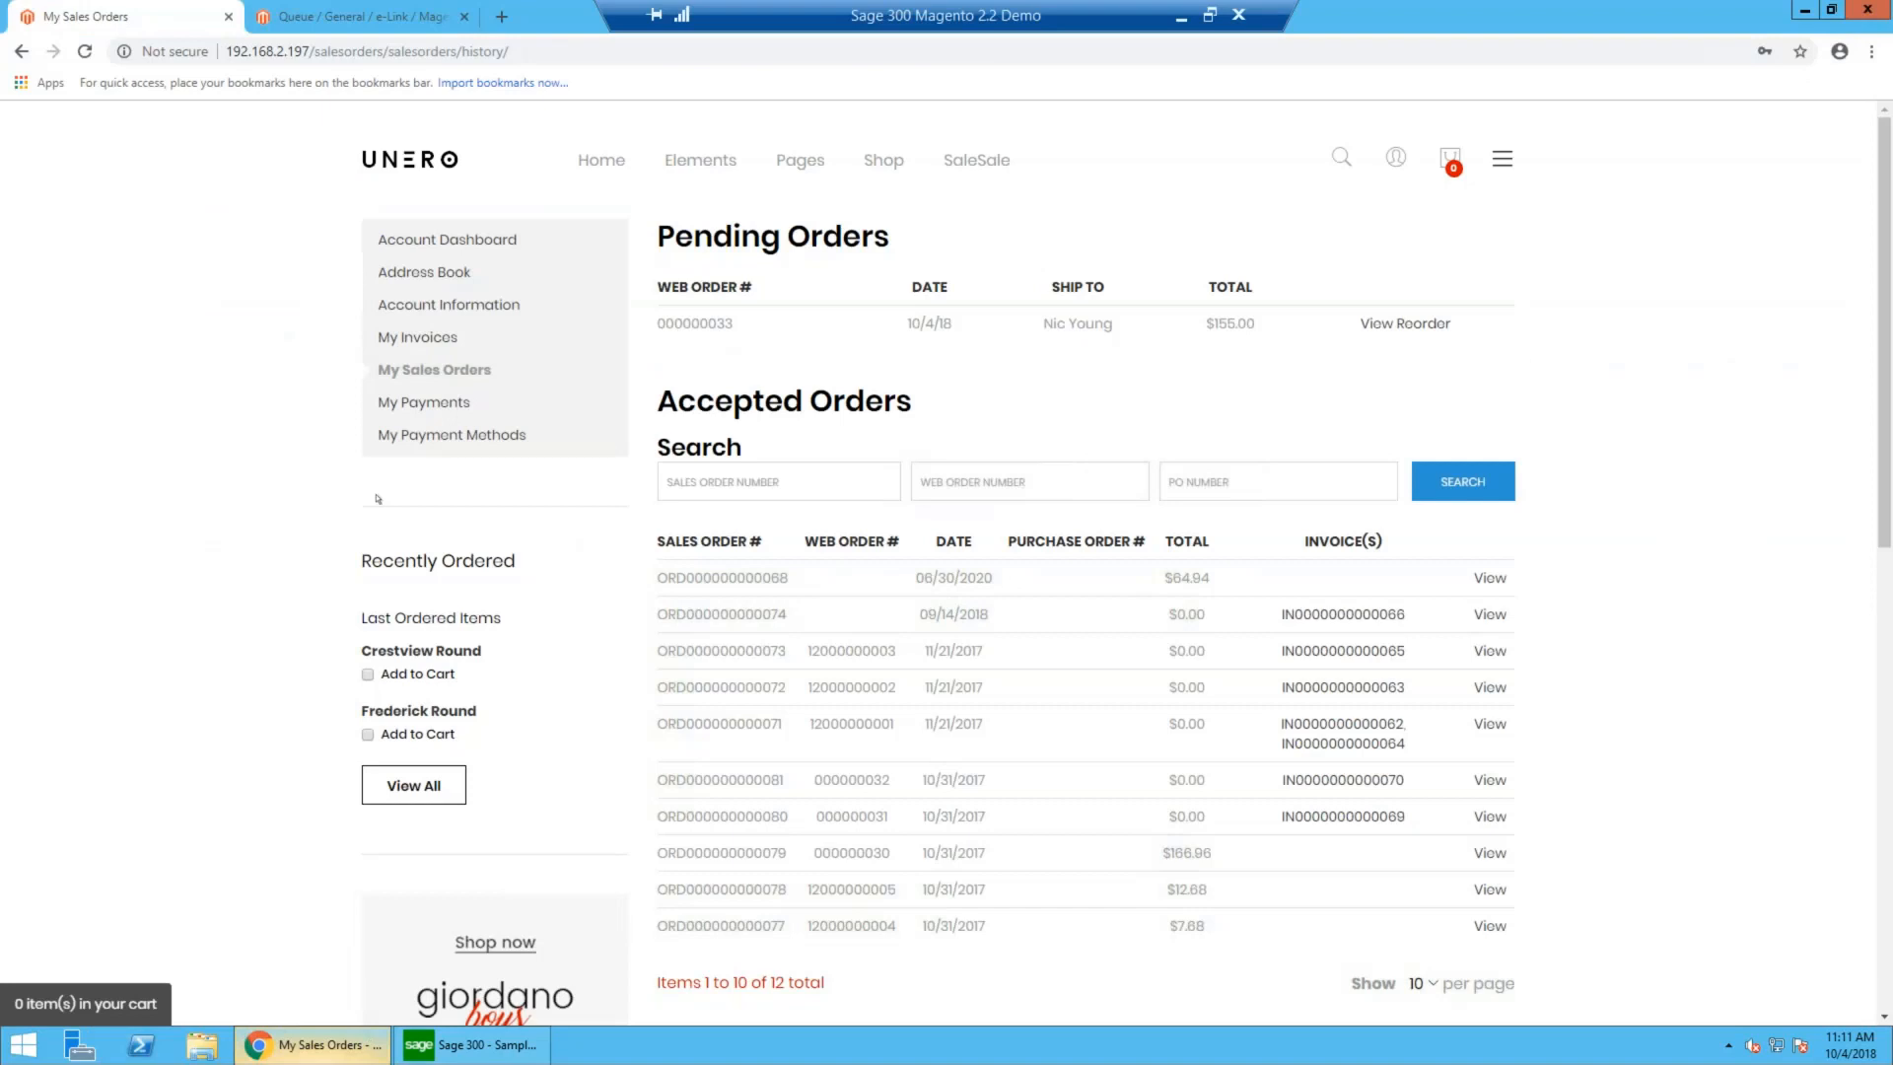
pyautogui.click(441, 403)
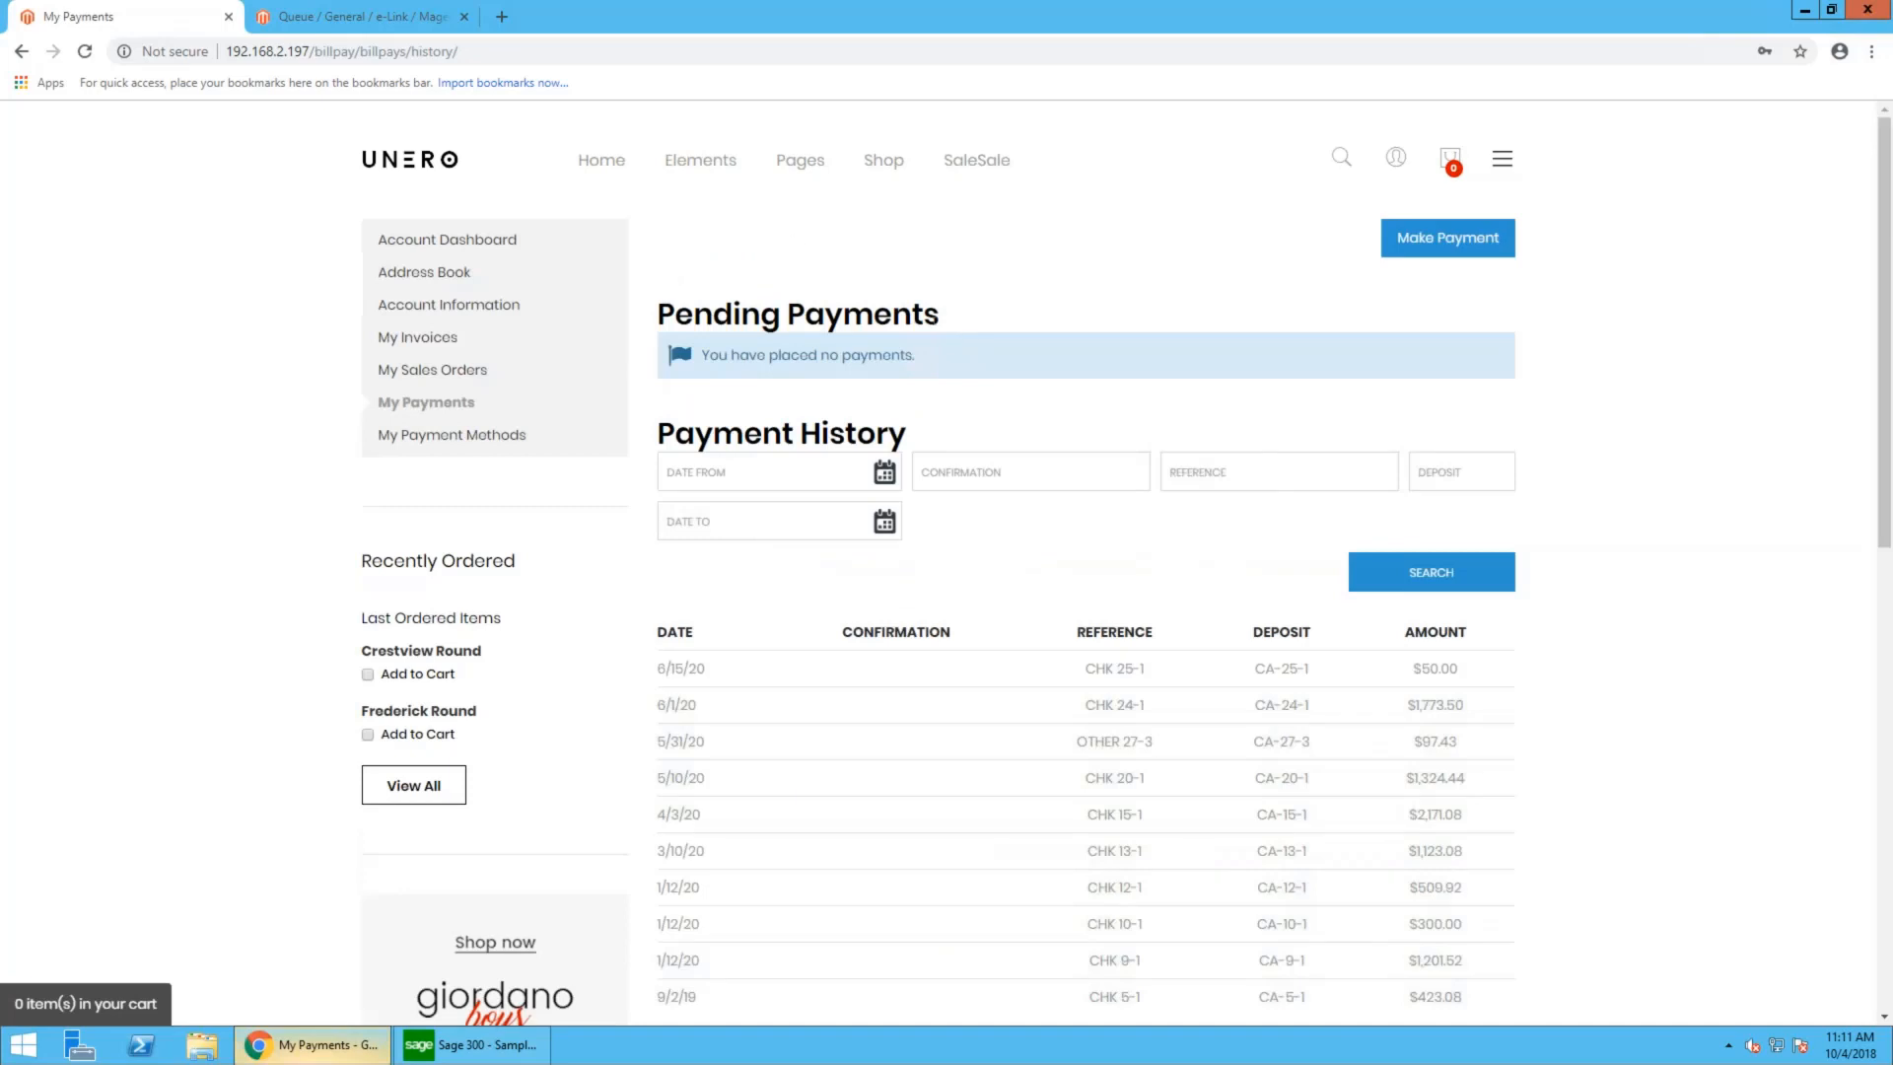
pyautogui.scroll(-2, 1111, 836)
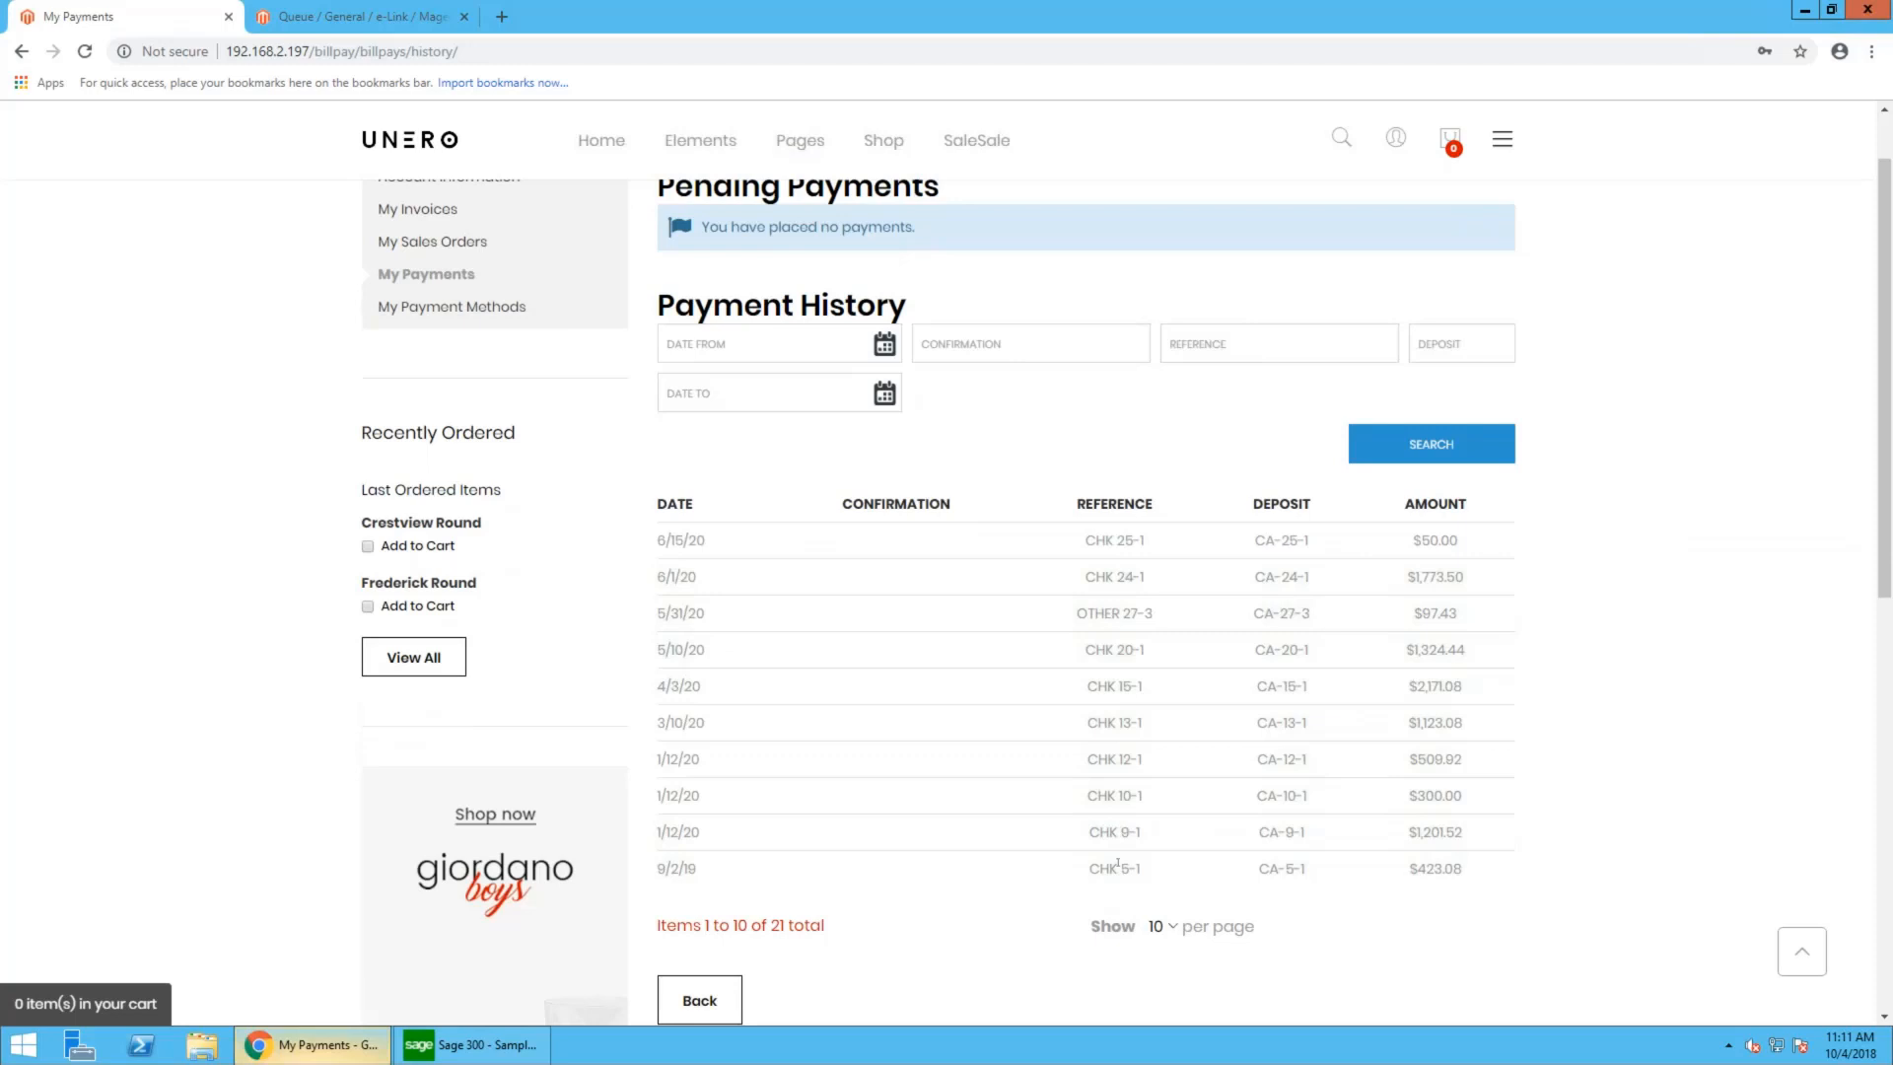
pyautogui.moveTo(1144, 868); pyautogui.dragTo(1089, 869)
pyautogui.moveTo(1156, 613); pyautogui.dragTo(1073, 618)
pyautogui.scroll(2, 903, 535)
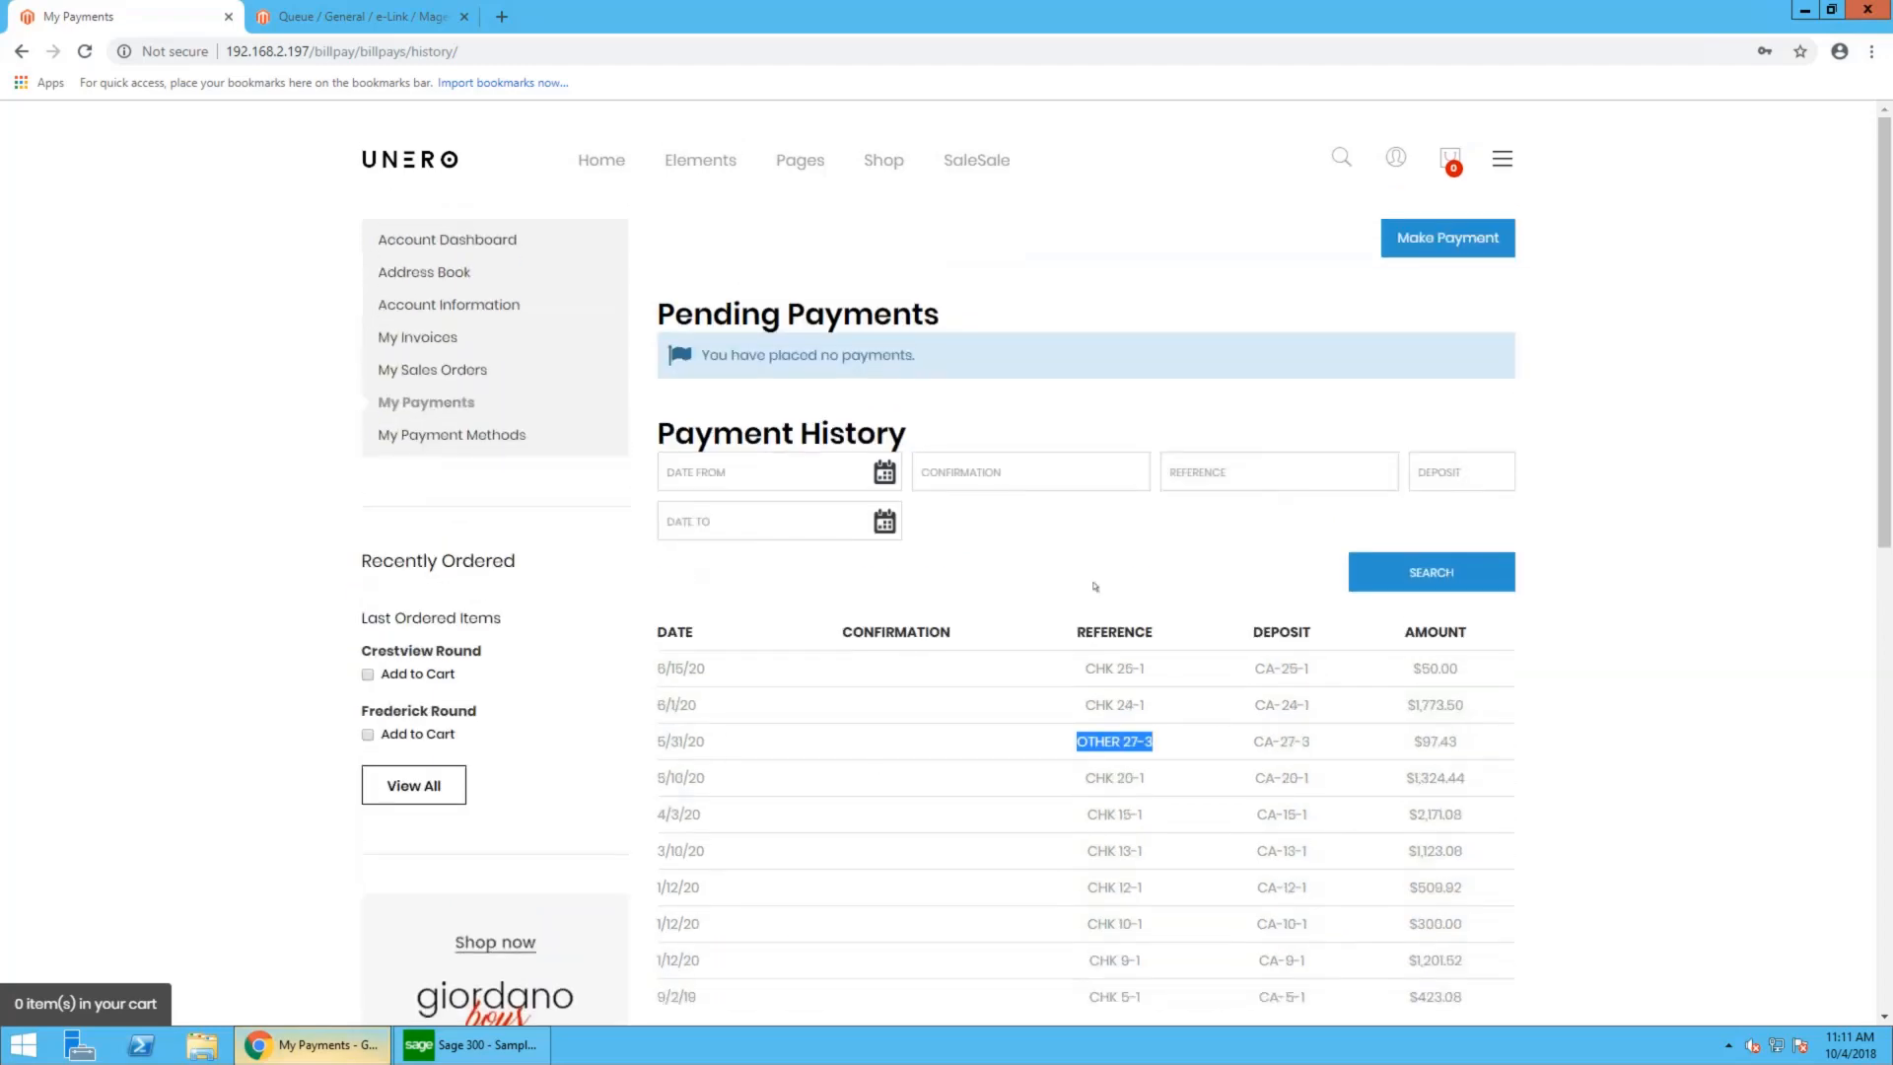
# - Check the customer's pending and accepted sales orders, and look through the payment history again
pyautogui.click(424, 370)
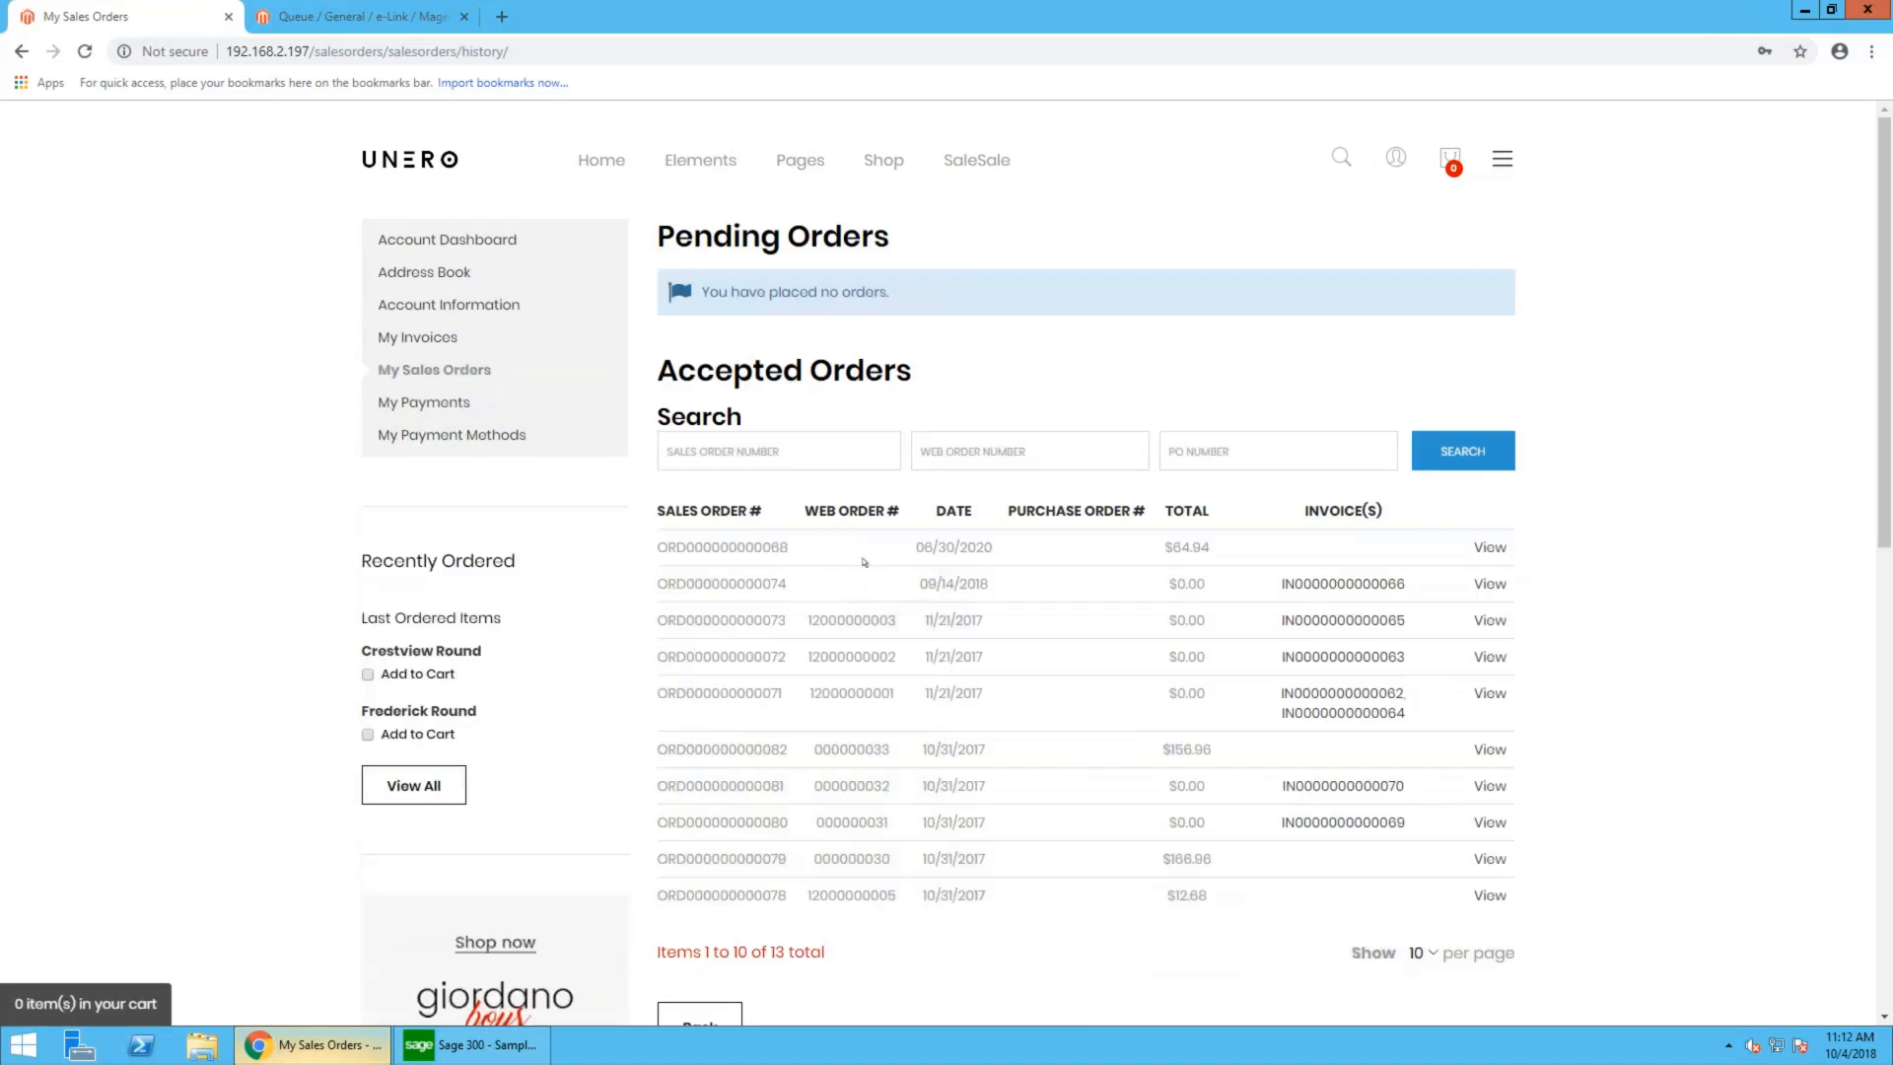
pyautogui.click(418, 402)
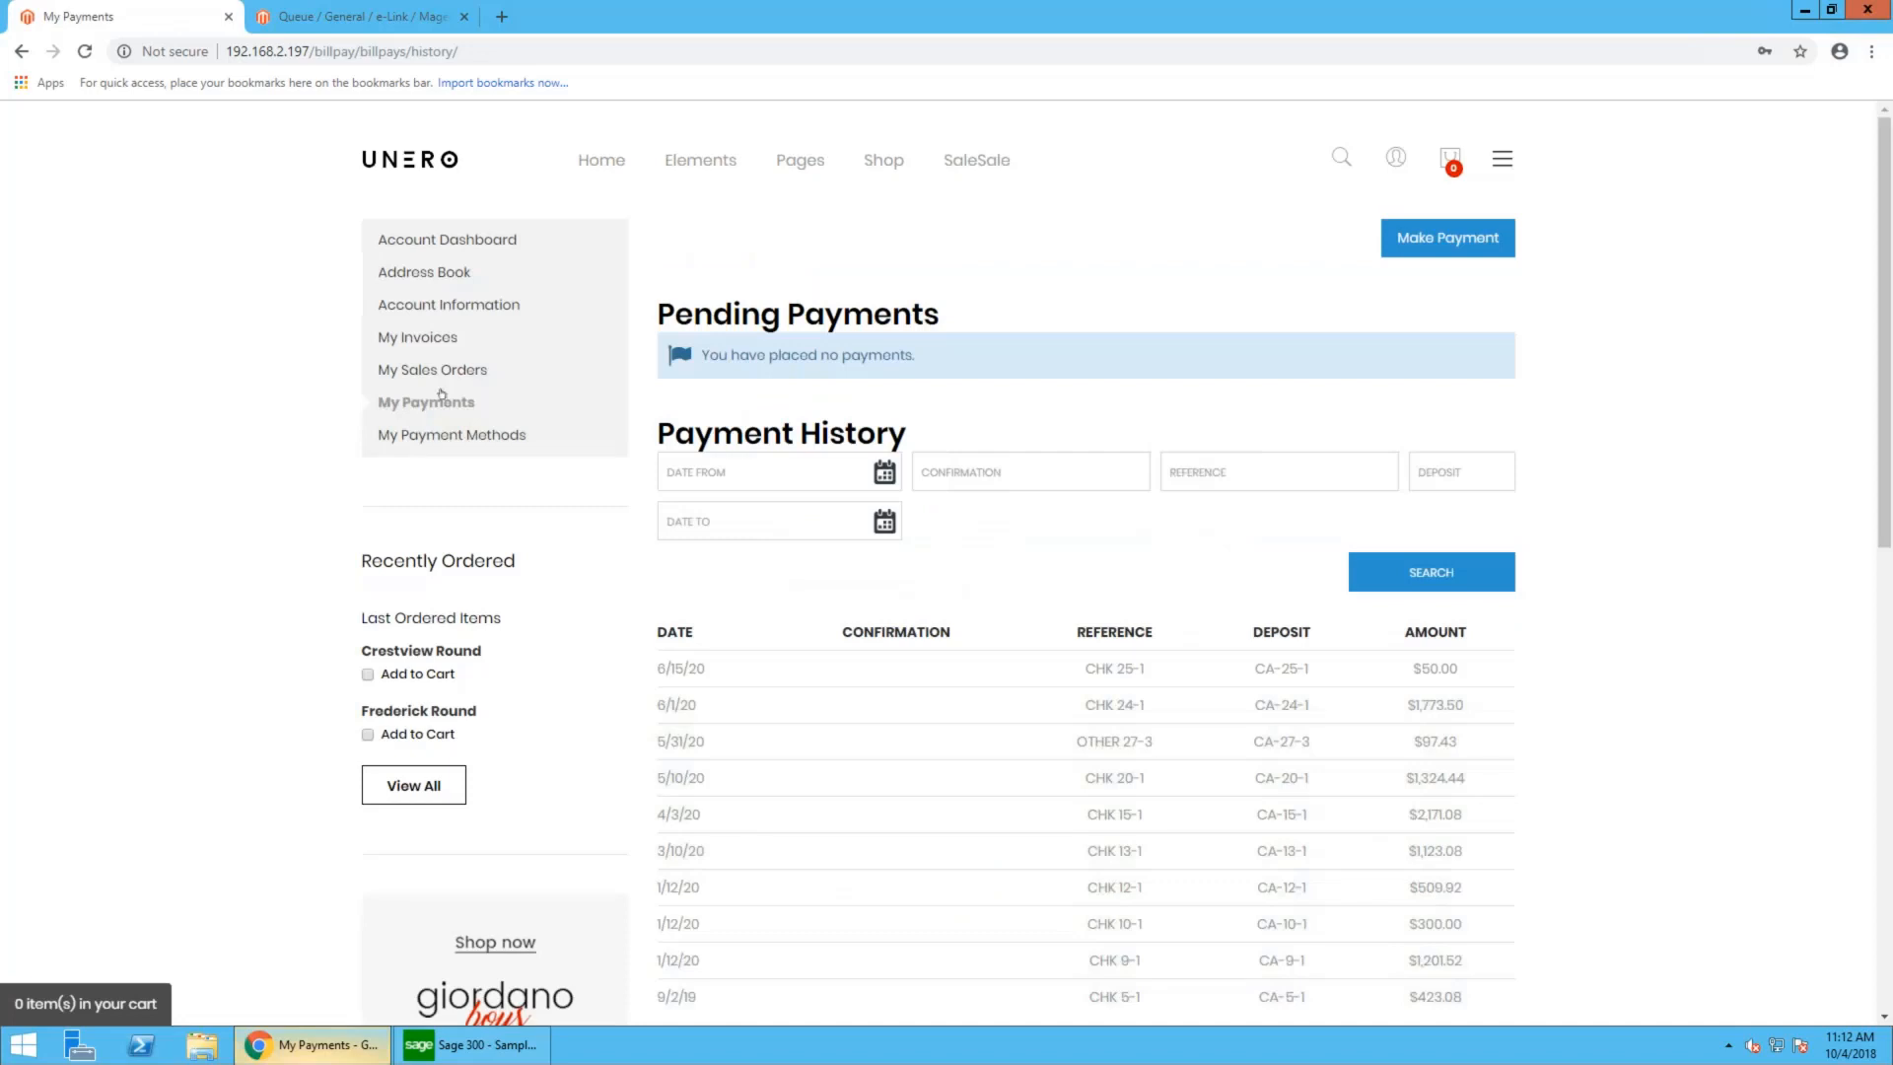
pyautogui.scroll(-1, 992, 318)
pyautogui.scroll(1, 840, 321)
# - Start a new payment with the saved Visa card and enter its card verification number
pyautogui.click(1423, 241)
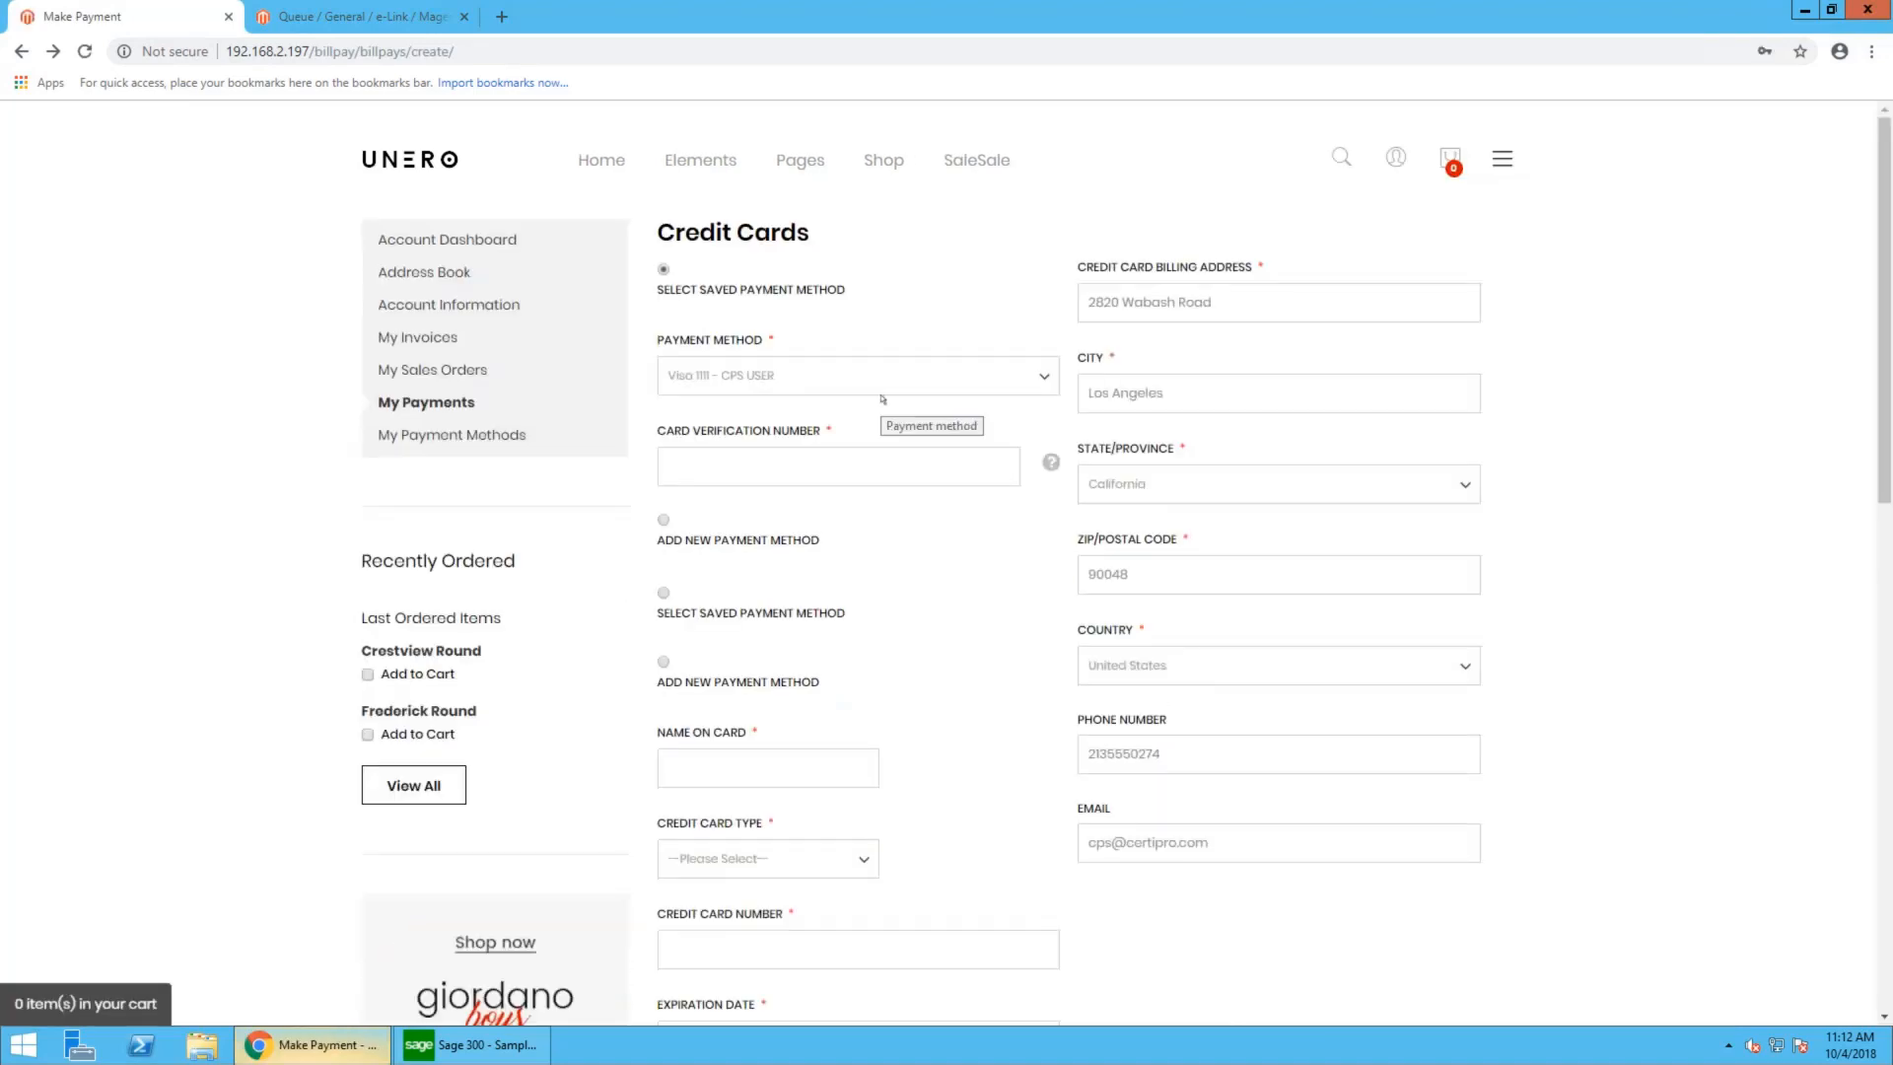
pyautogui.click(883, 394)
pyautogui.click(808, 460)
# - Add the third-listed invoice, dated 10/04/2018, and the 09/14/2018 invoice to the payment
pyautogui.click(1420, 638)
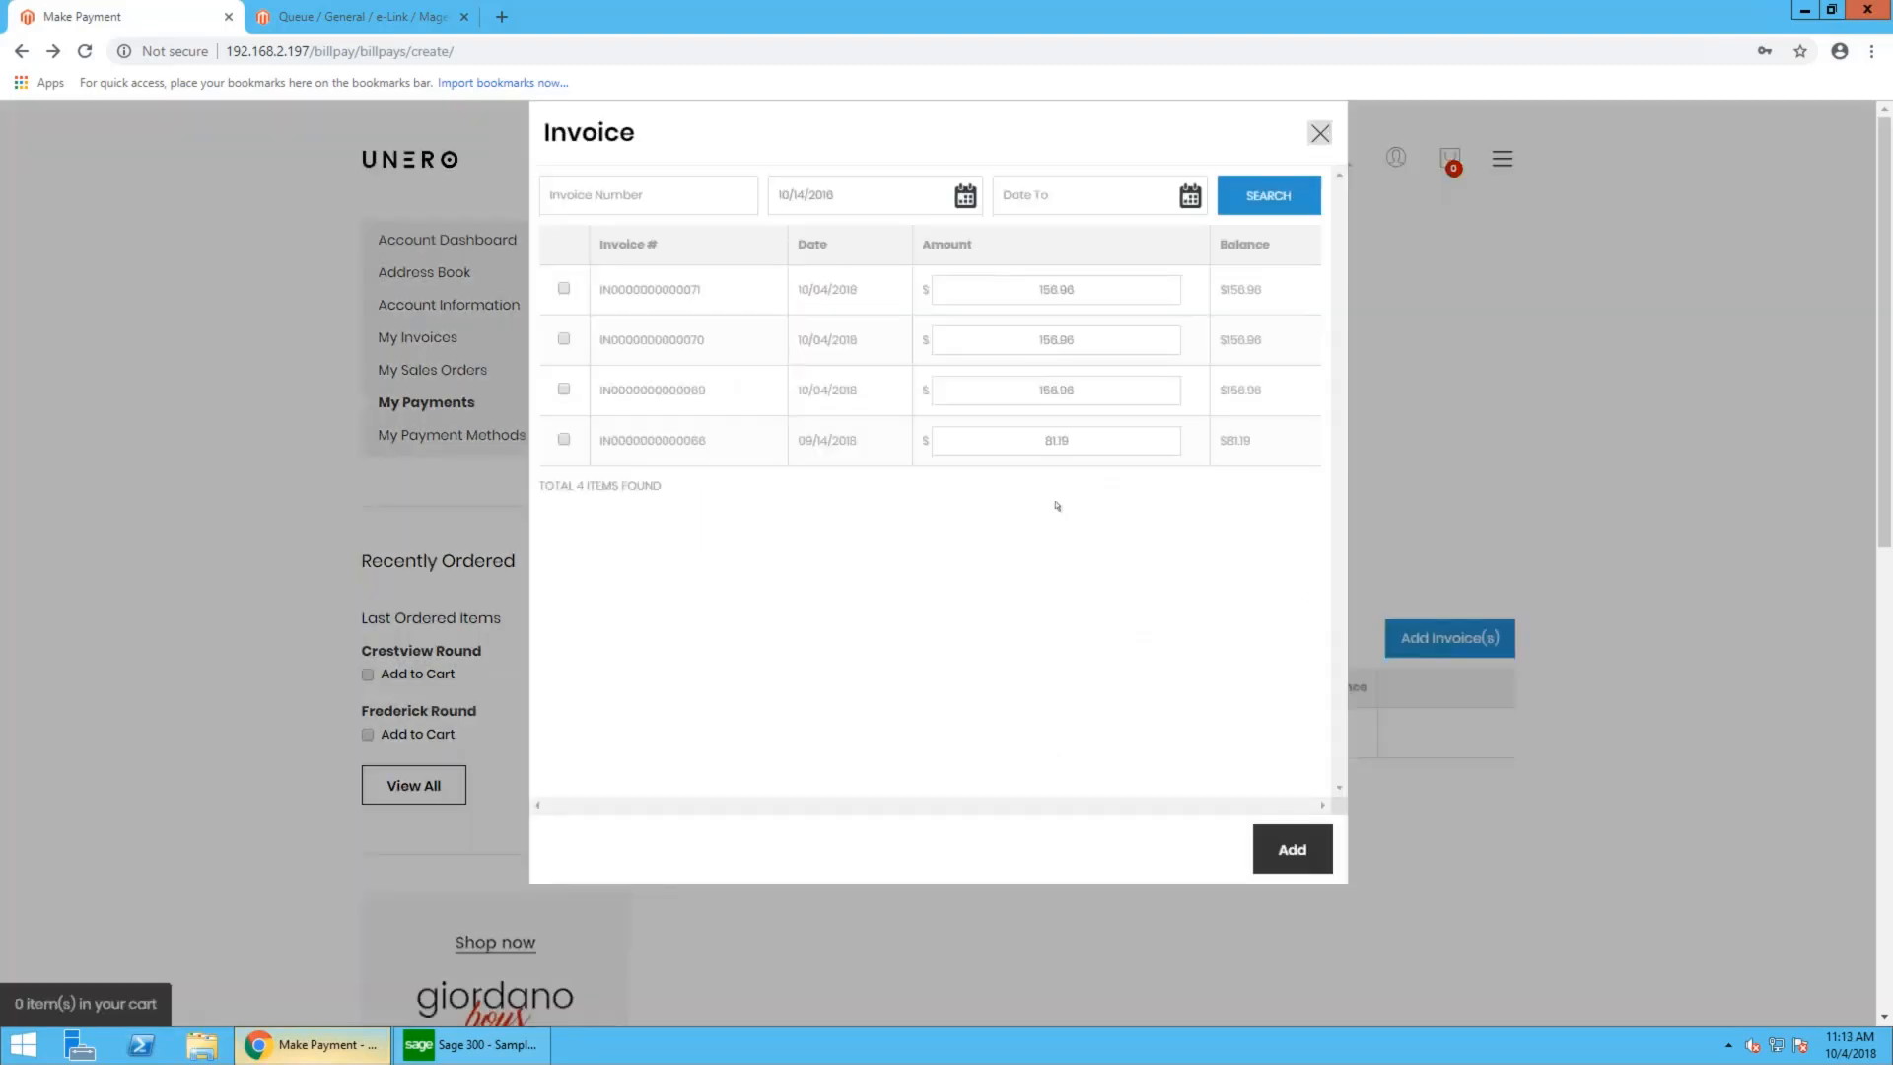
pyautogui.click(564, 389)
pyautogui.click(564, 440)
pyautogui.click(1280, 846)
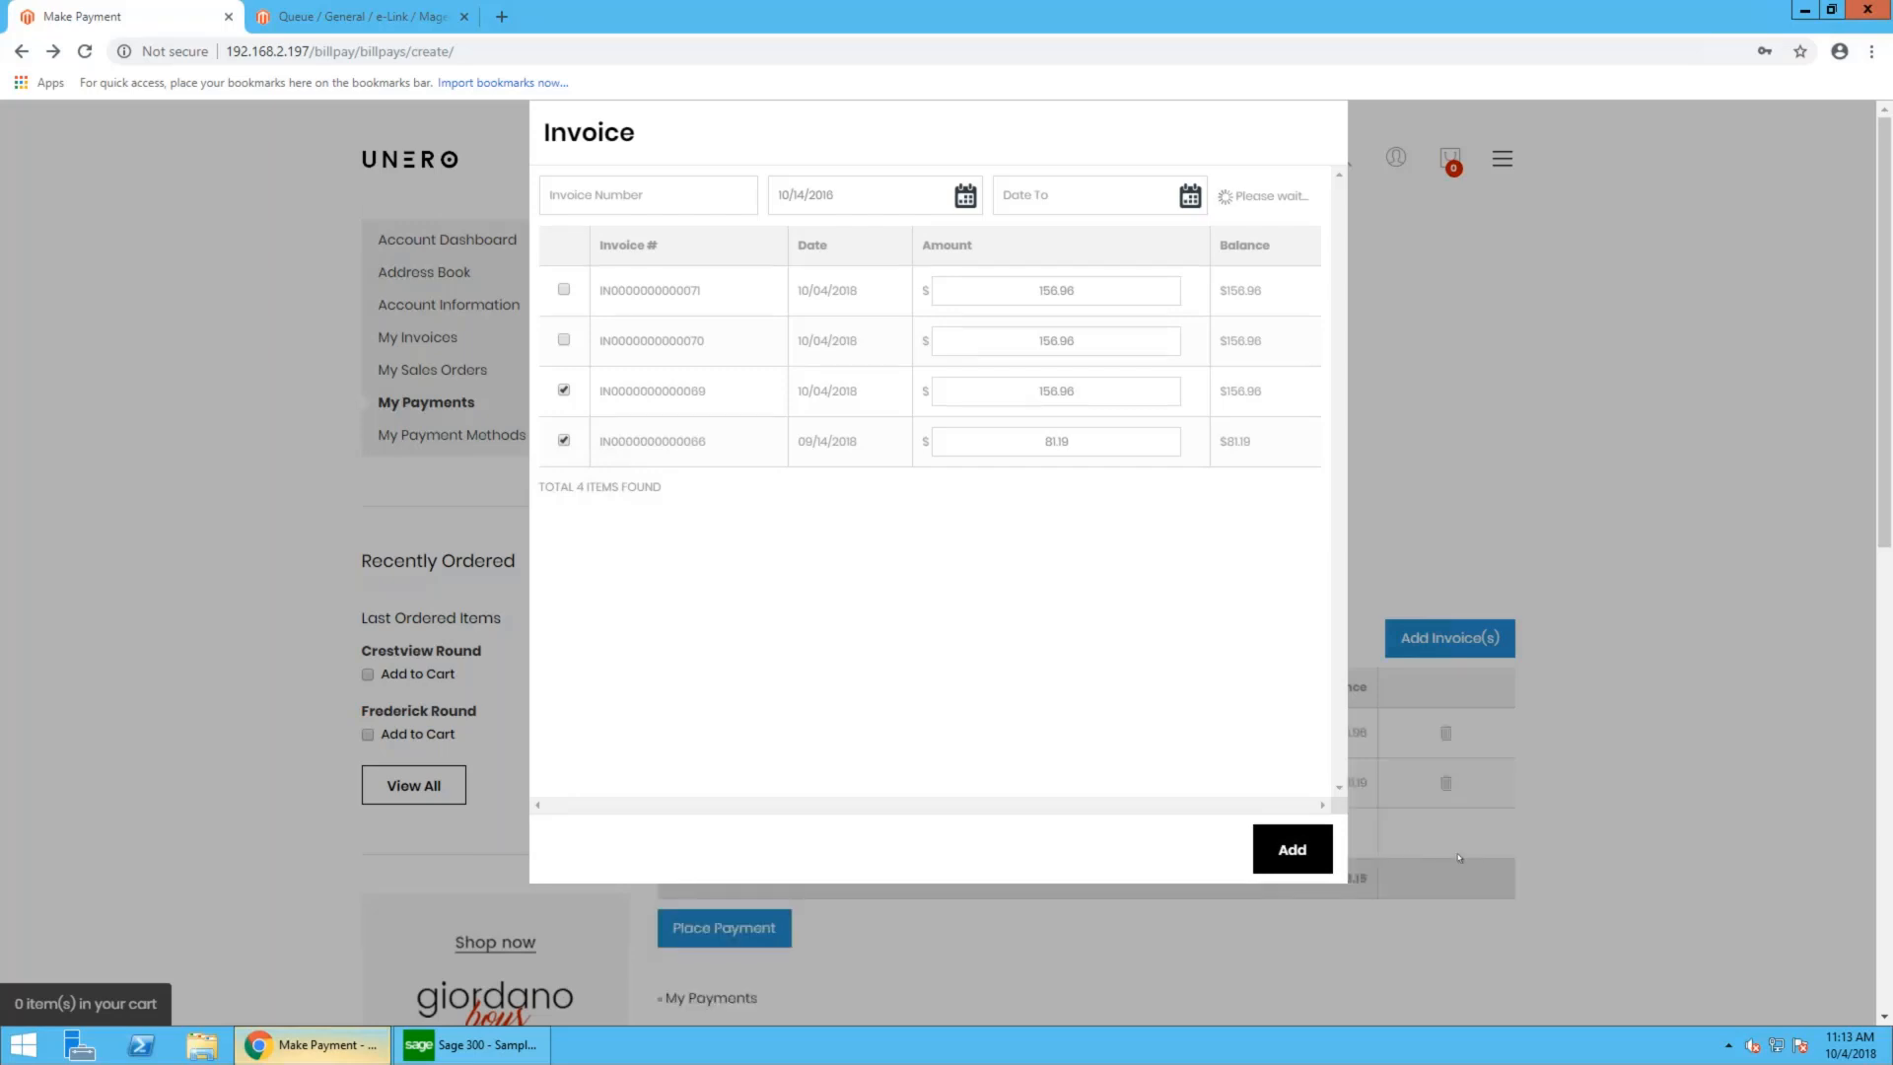
# - Set the 09/14/2018 invoice's payment amount to 50 and place the payment
pyautogui.scroll(-1, 1484, 822)
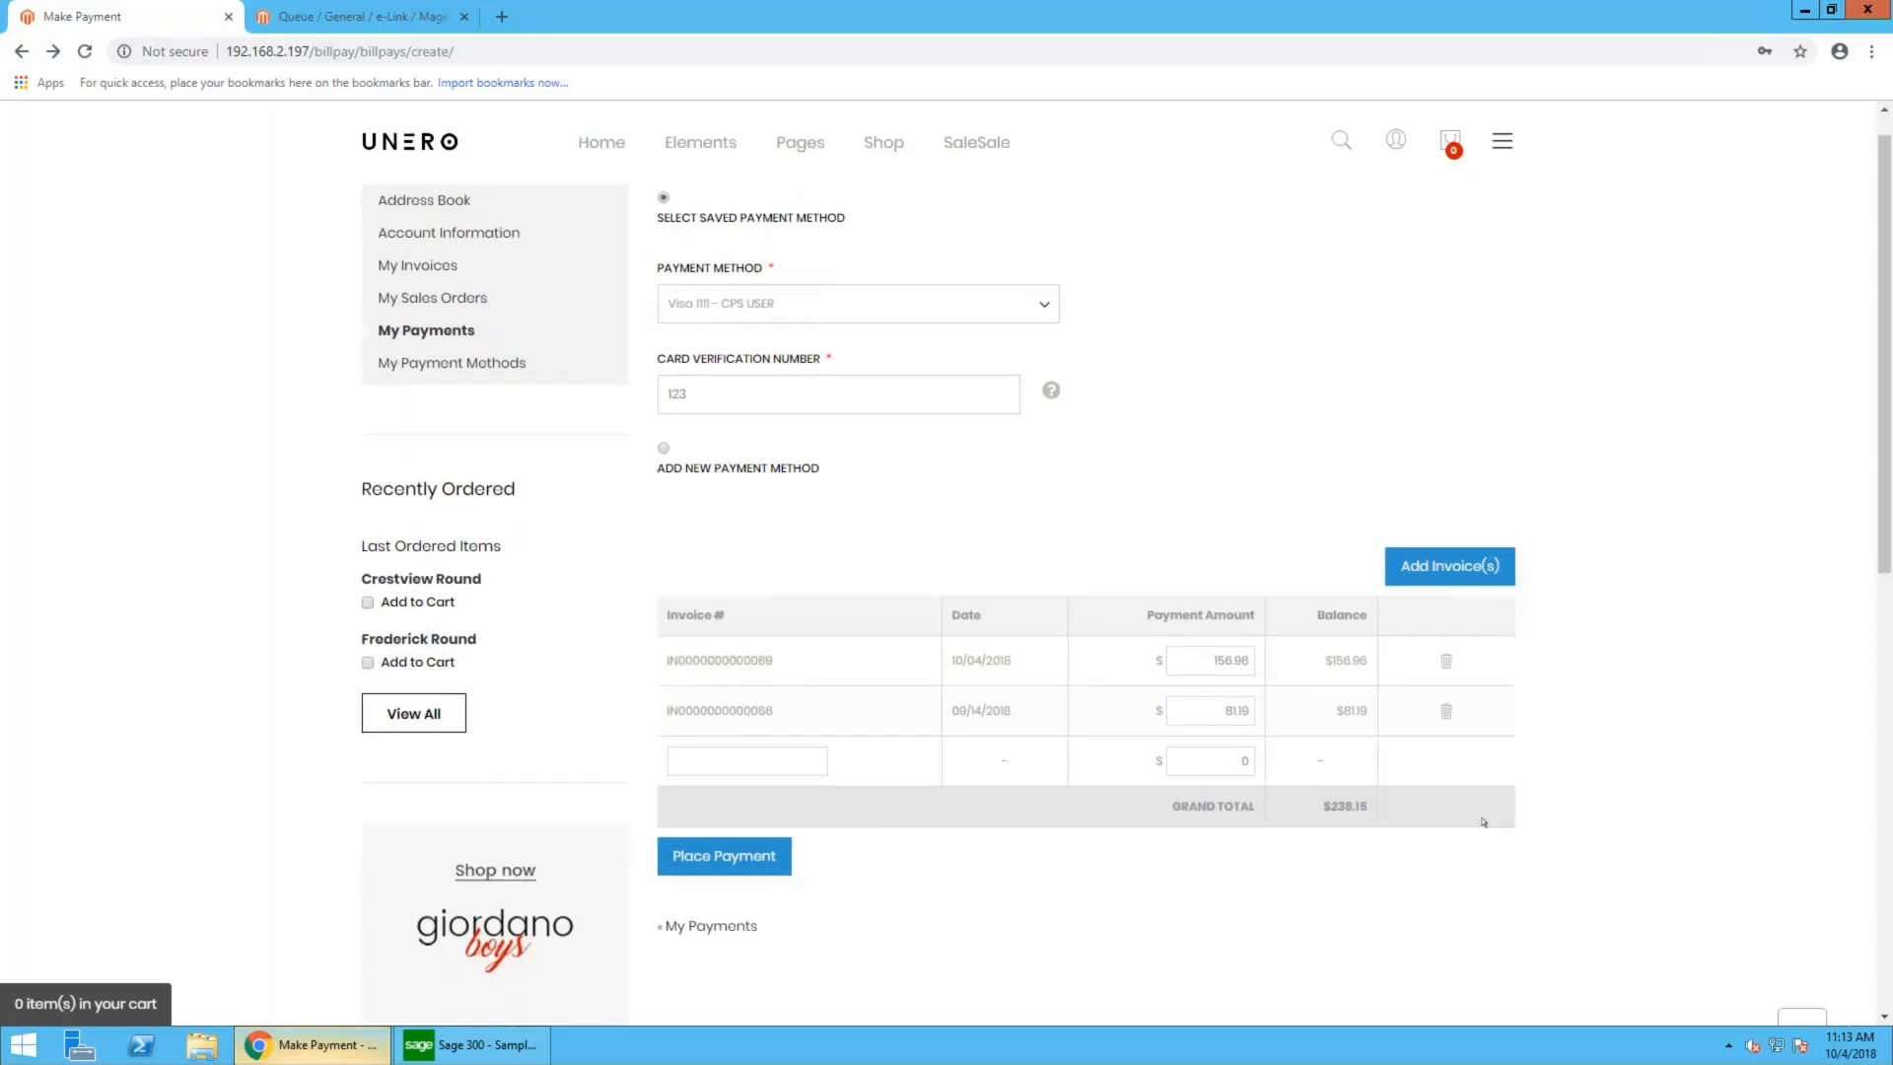
pyautogui.moveTo(1215, 705); pyautogui.dragTo(1321, 714)
pyautogui.write('50')
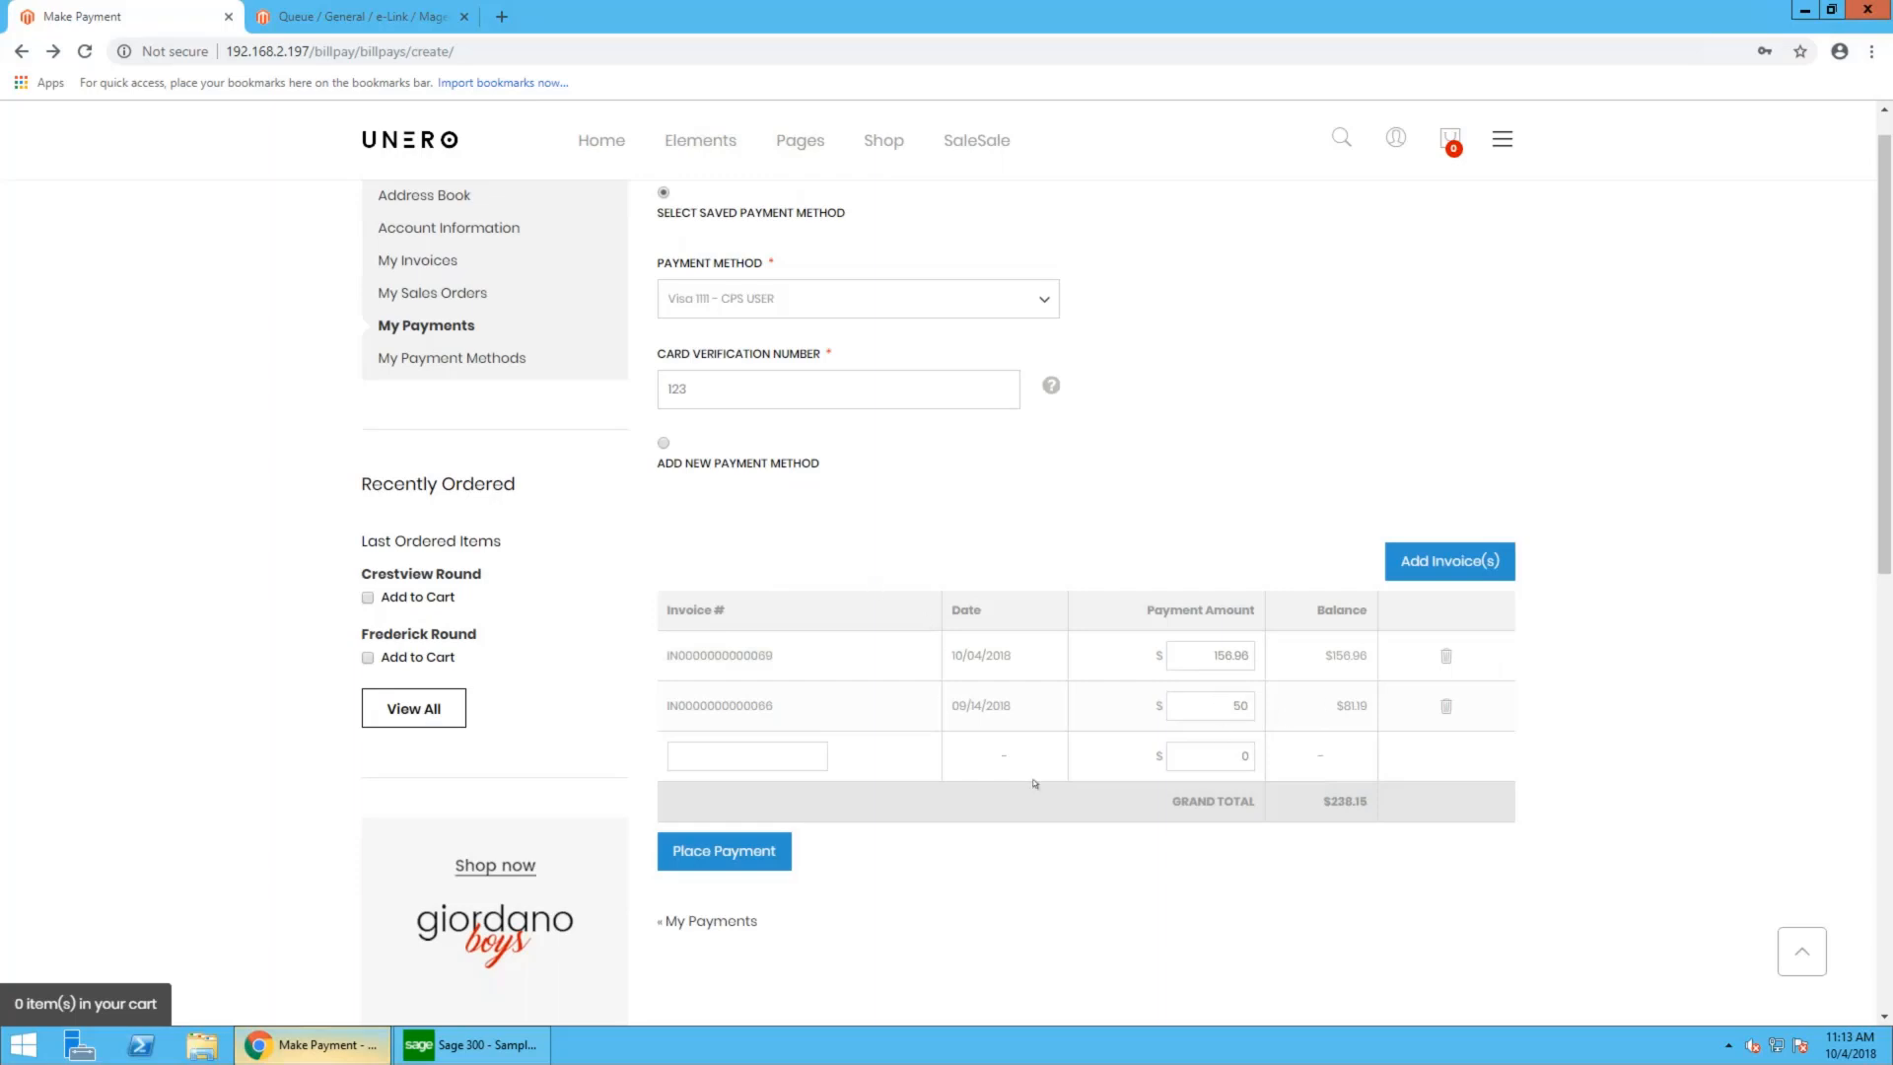
pyautogui.click(1093, 860)
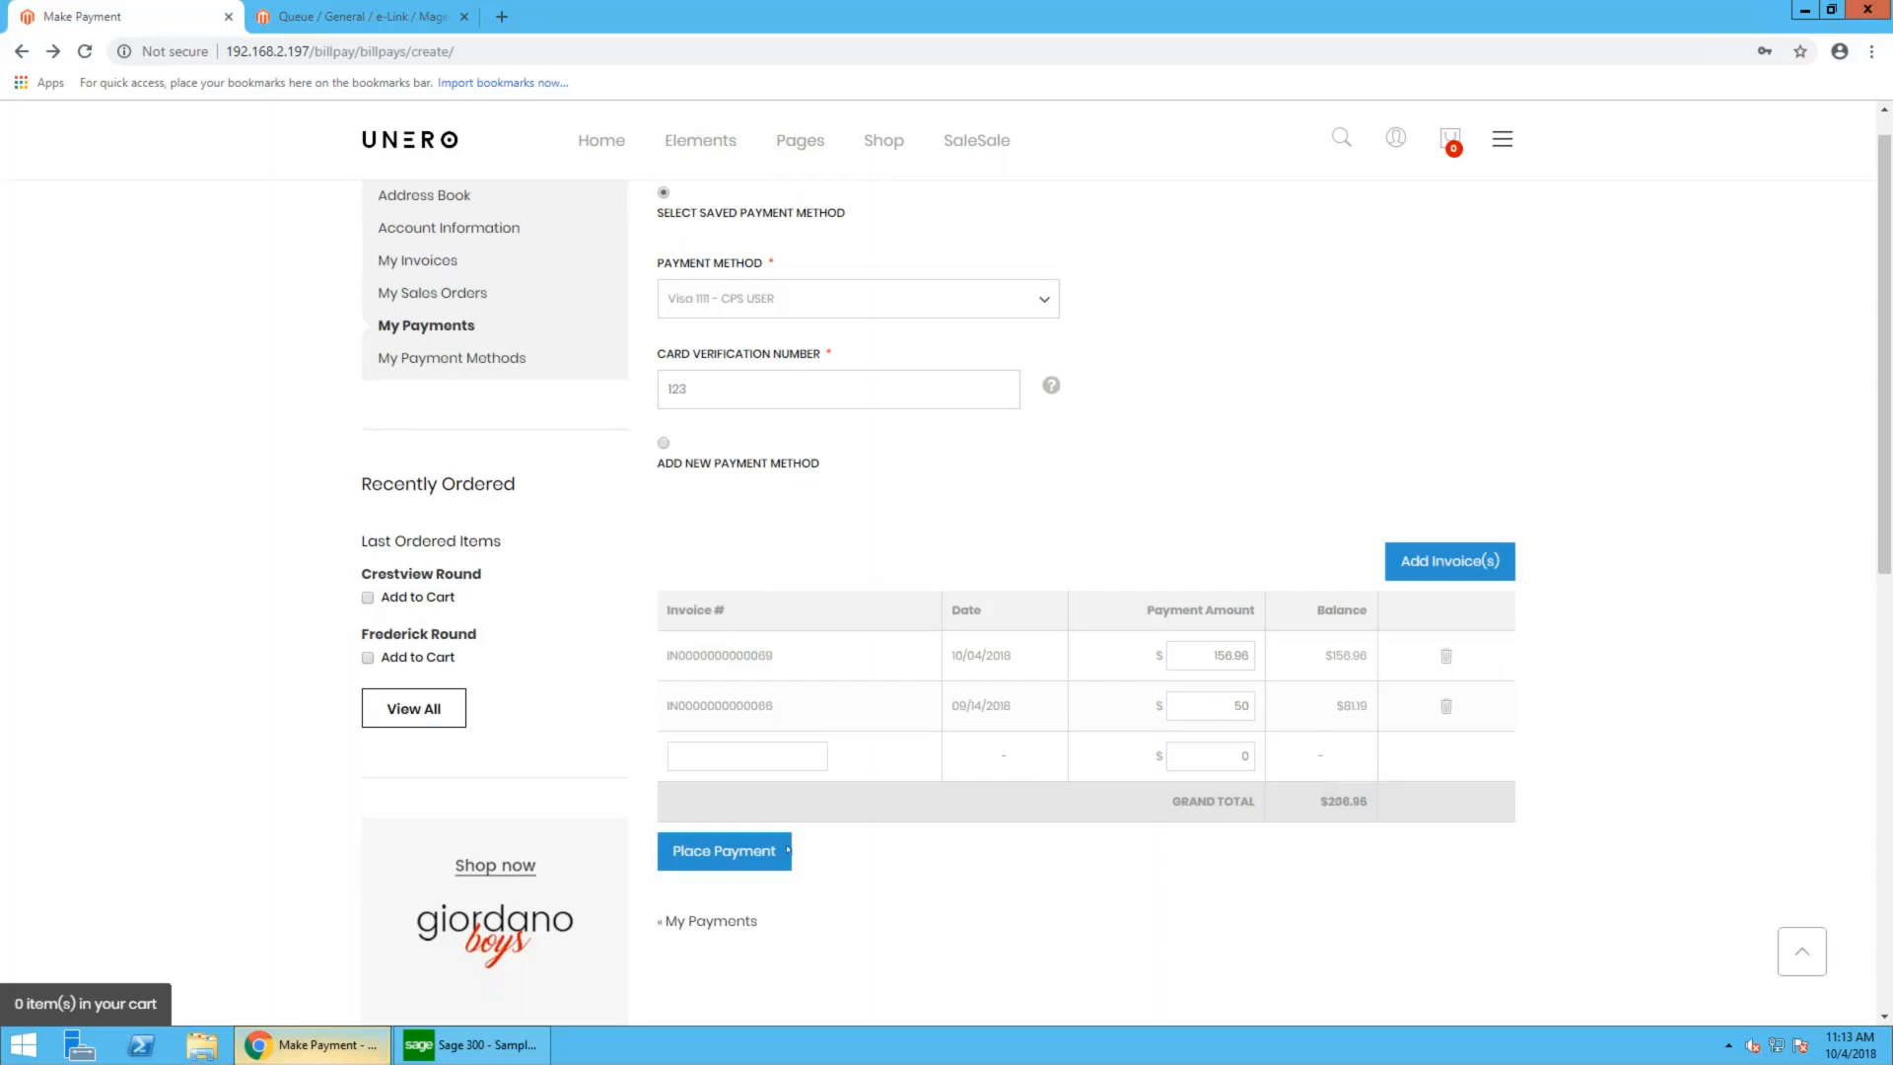
pyautogui.click(706, 860)
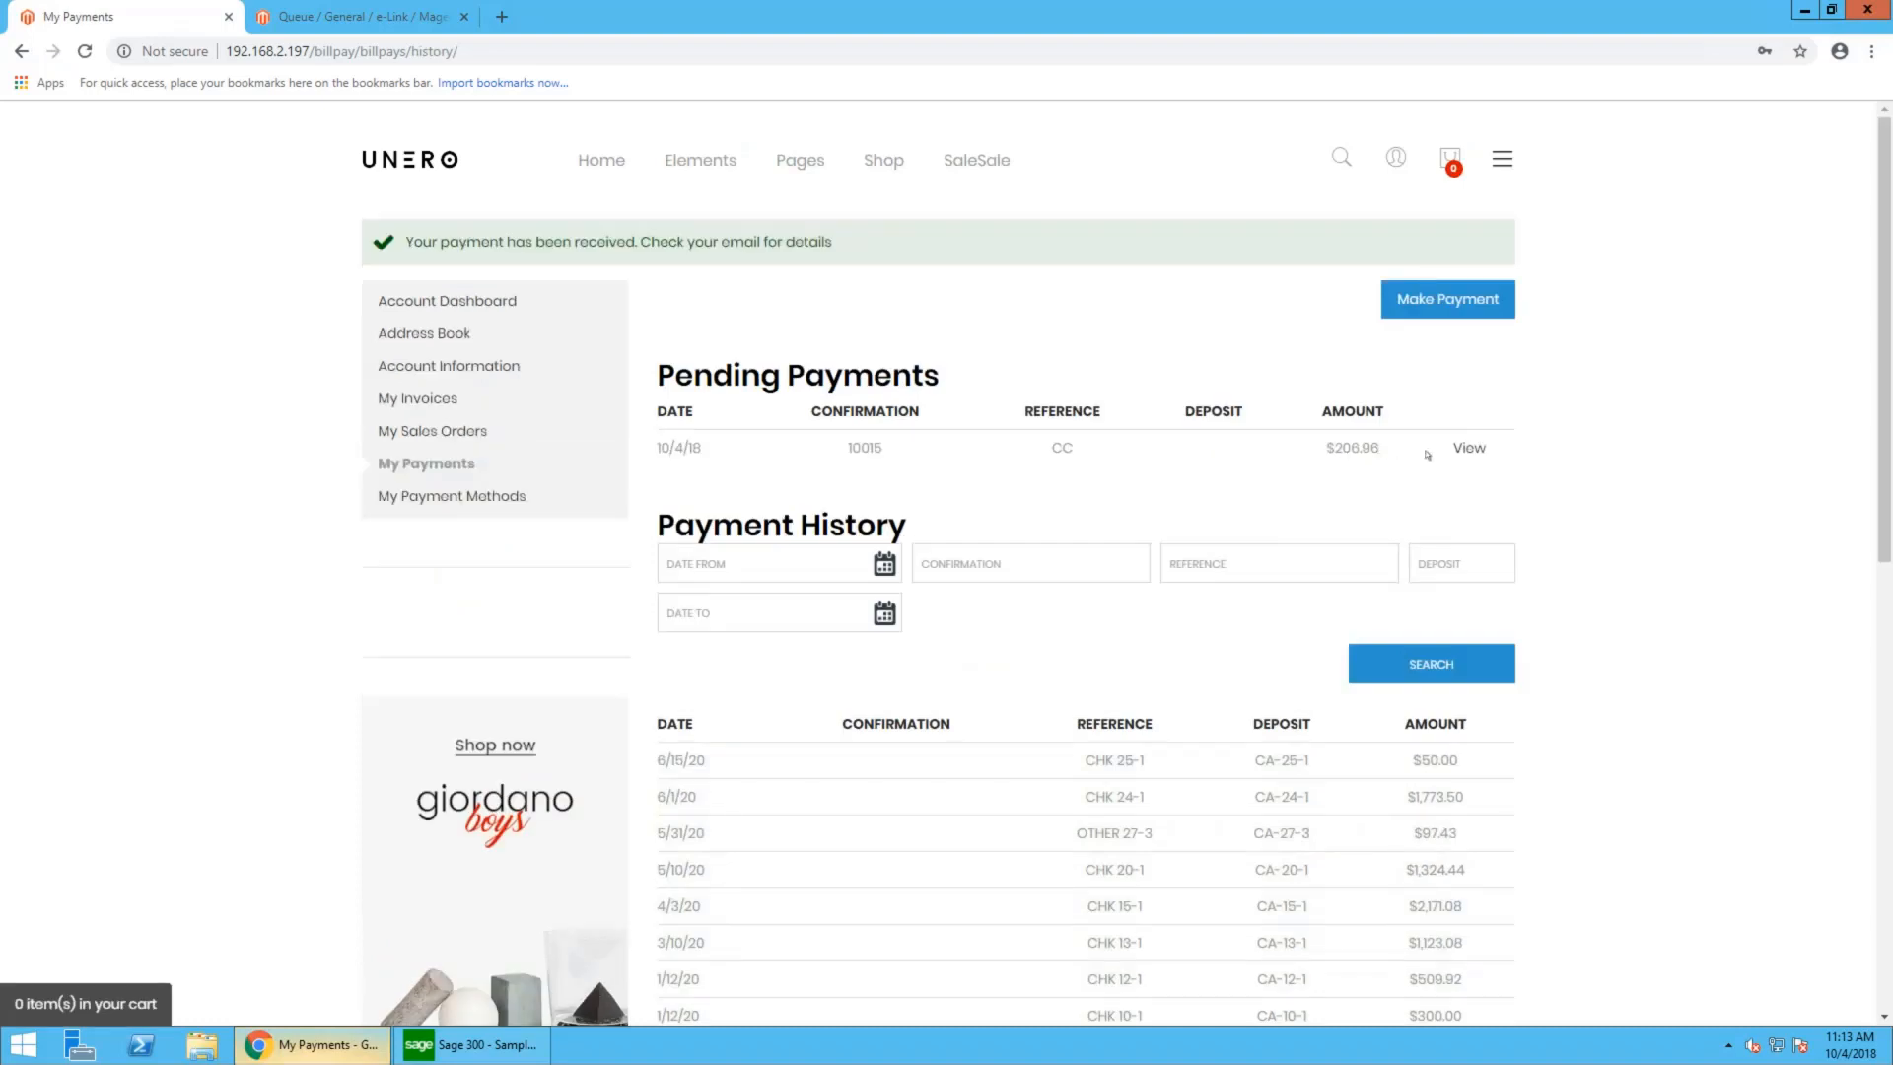
# - View the invoices paid by the pending payment, and check the newest invoice's tracking number in the invoice list
pyautogui.click(1468, 448)
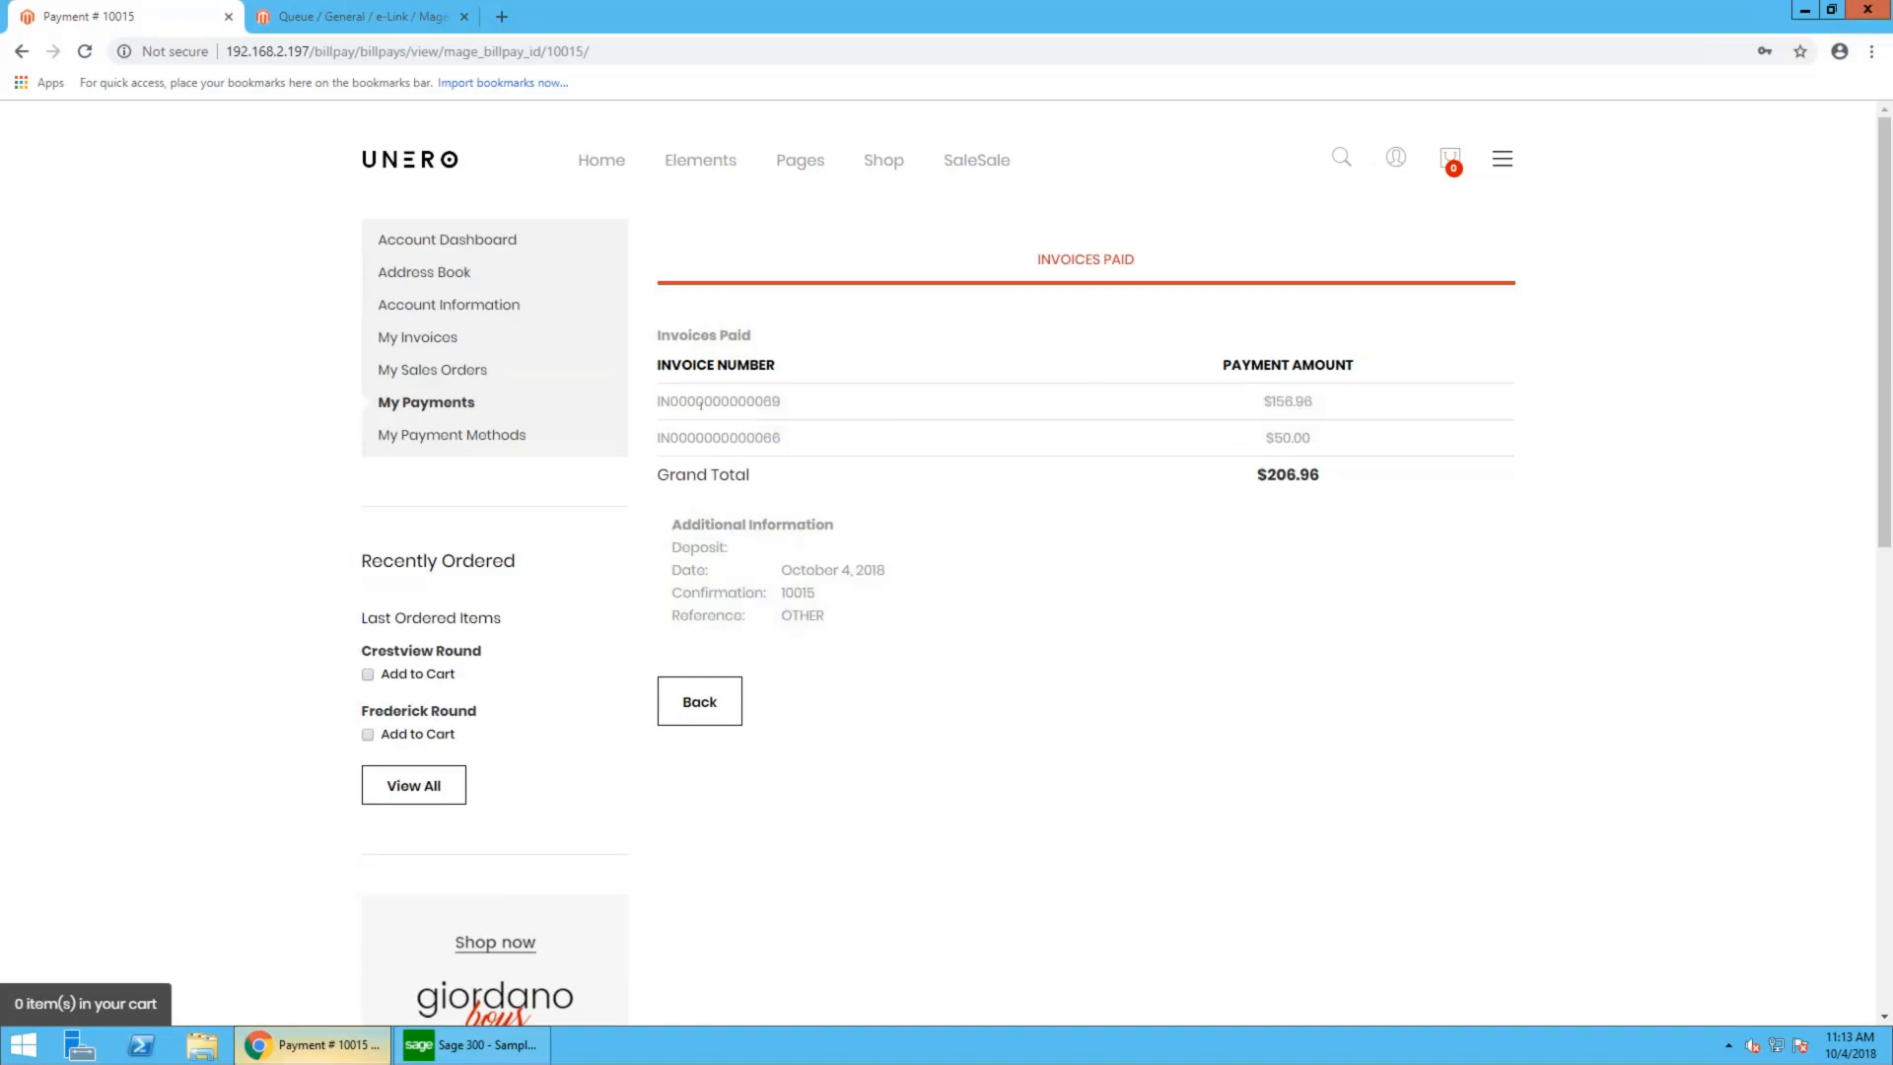
pyautogui.click(431, 336)
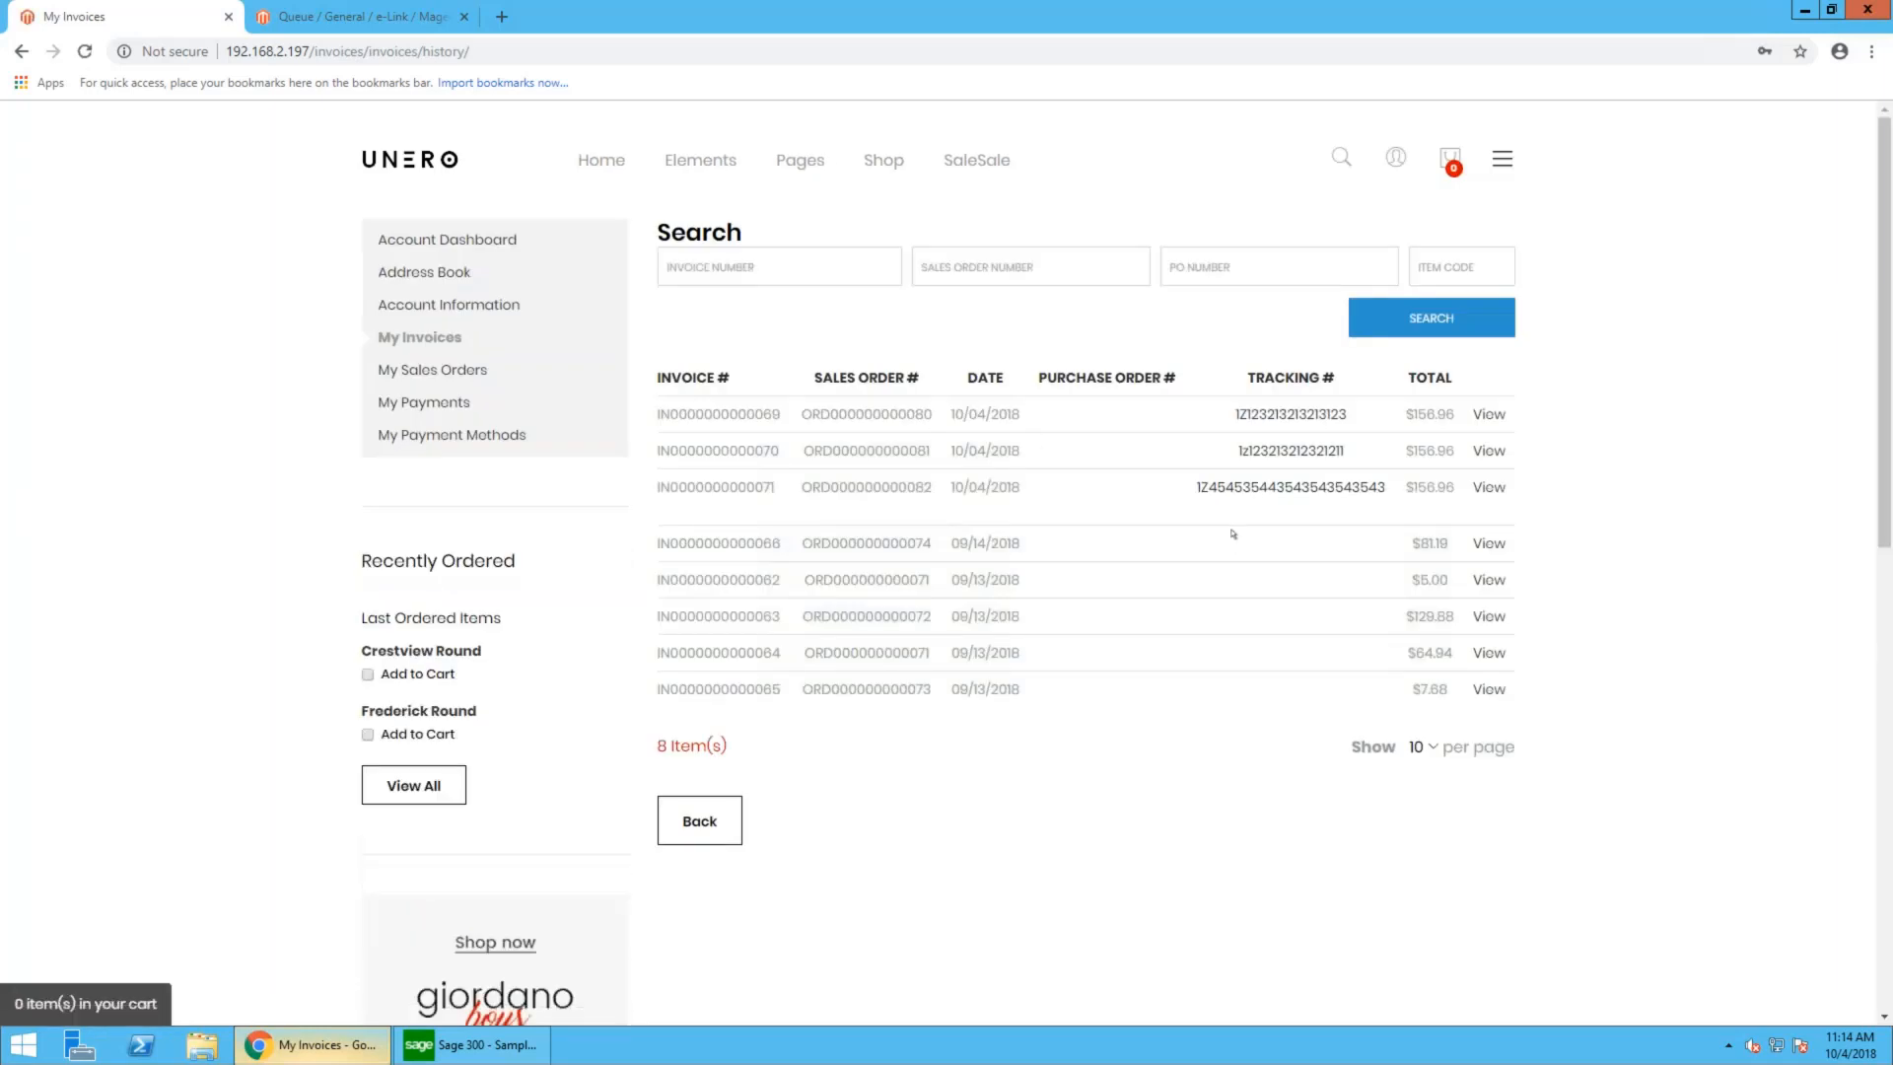
pyautogui.moveTo(1196, 487); pyautogui.dragTo(1410, 487)
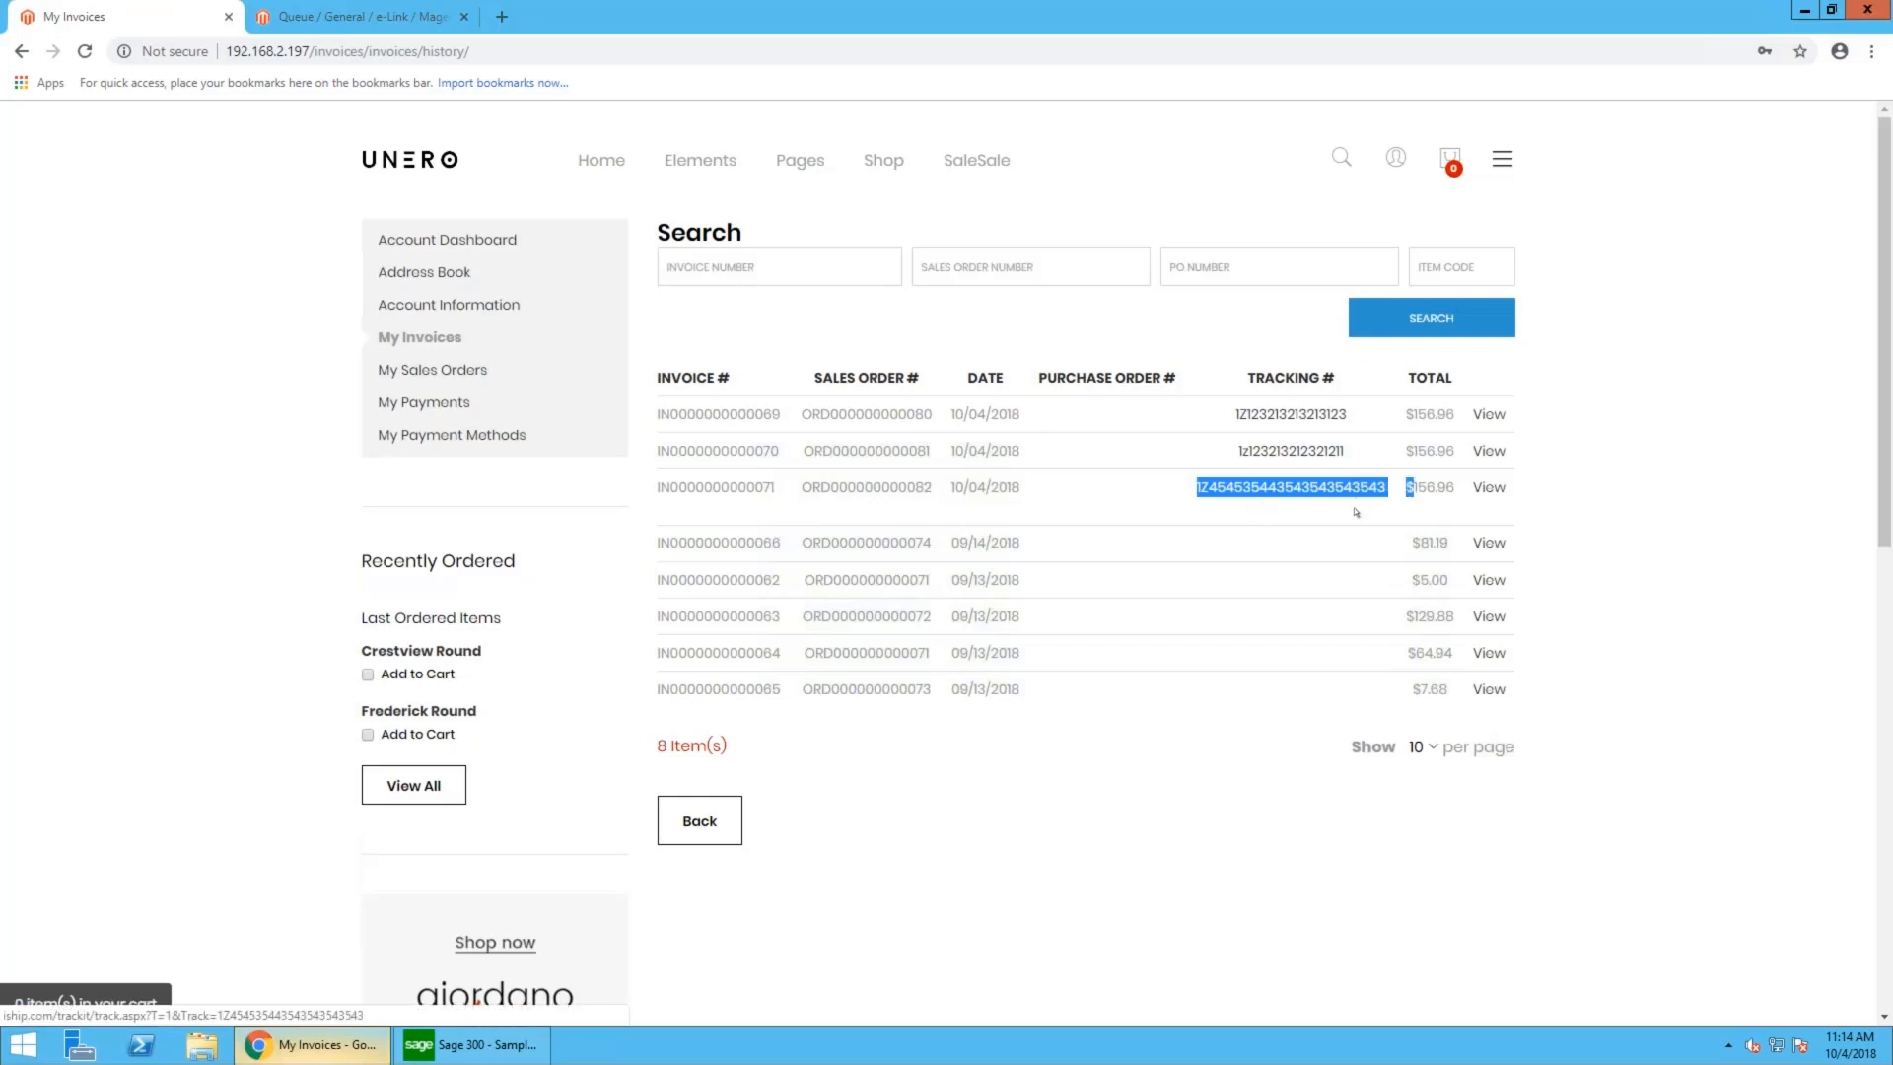
# - Review the newest invoice's items, totals and shipment tracking, and return to the sales orders
pyautogui.click(1489, 487)
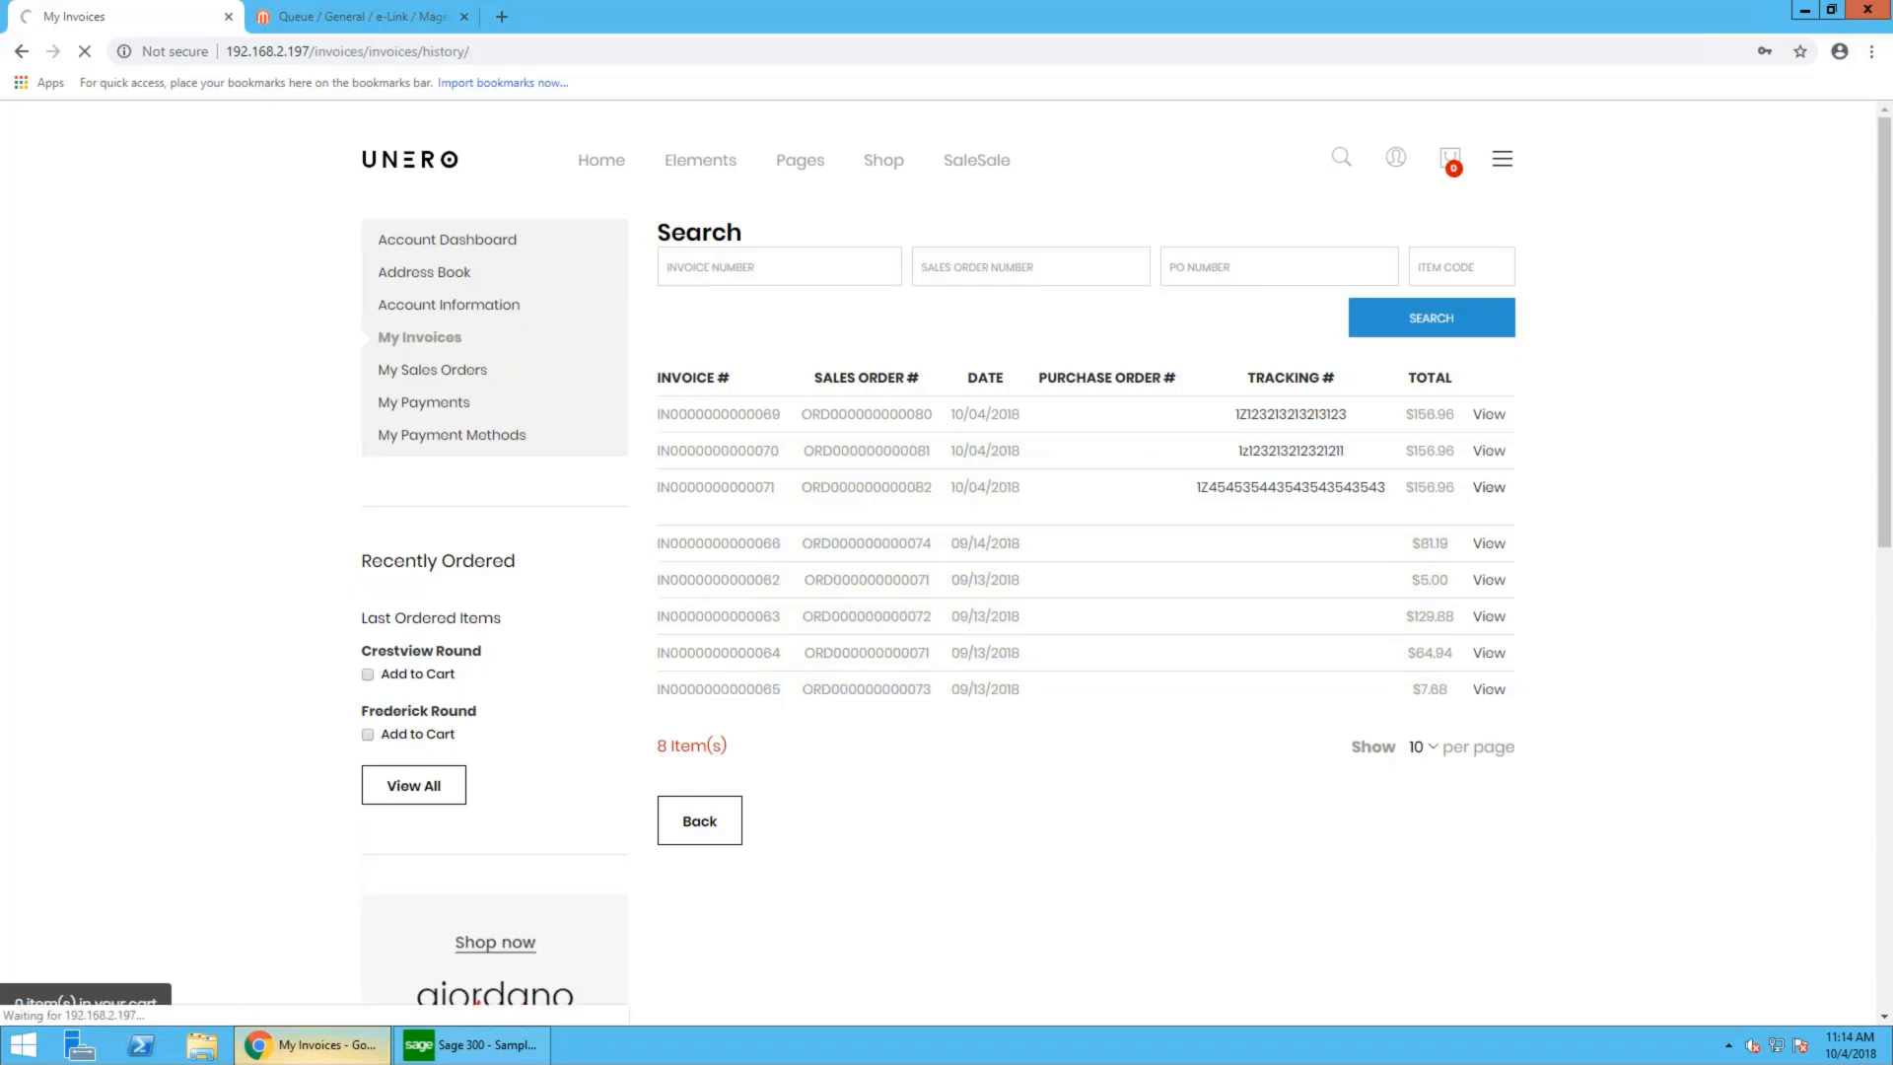
pyautogui.scroll(-1, 1068, 539)
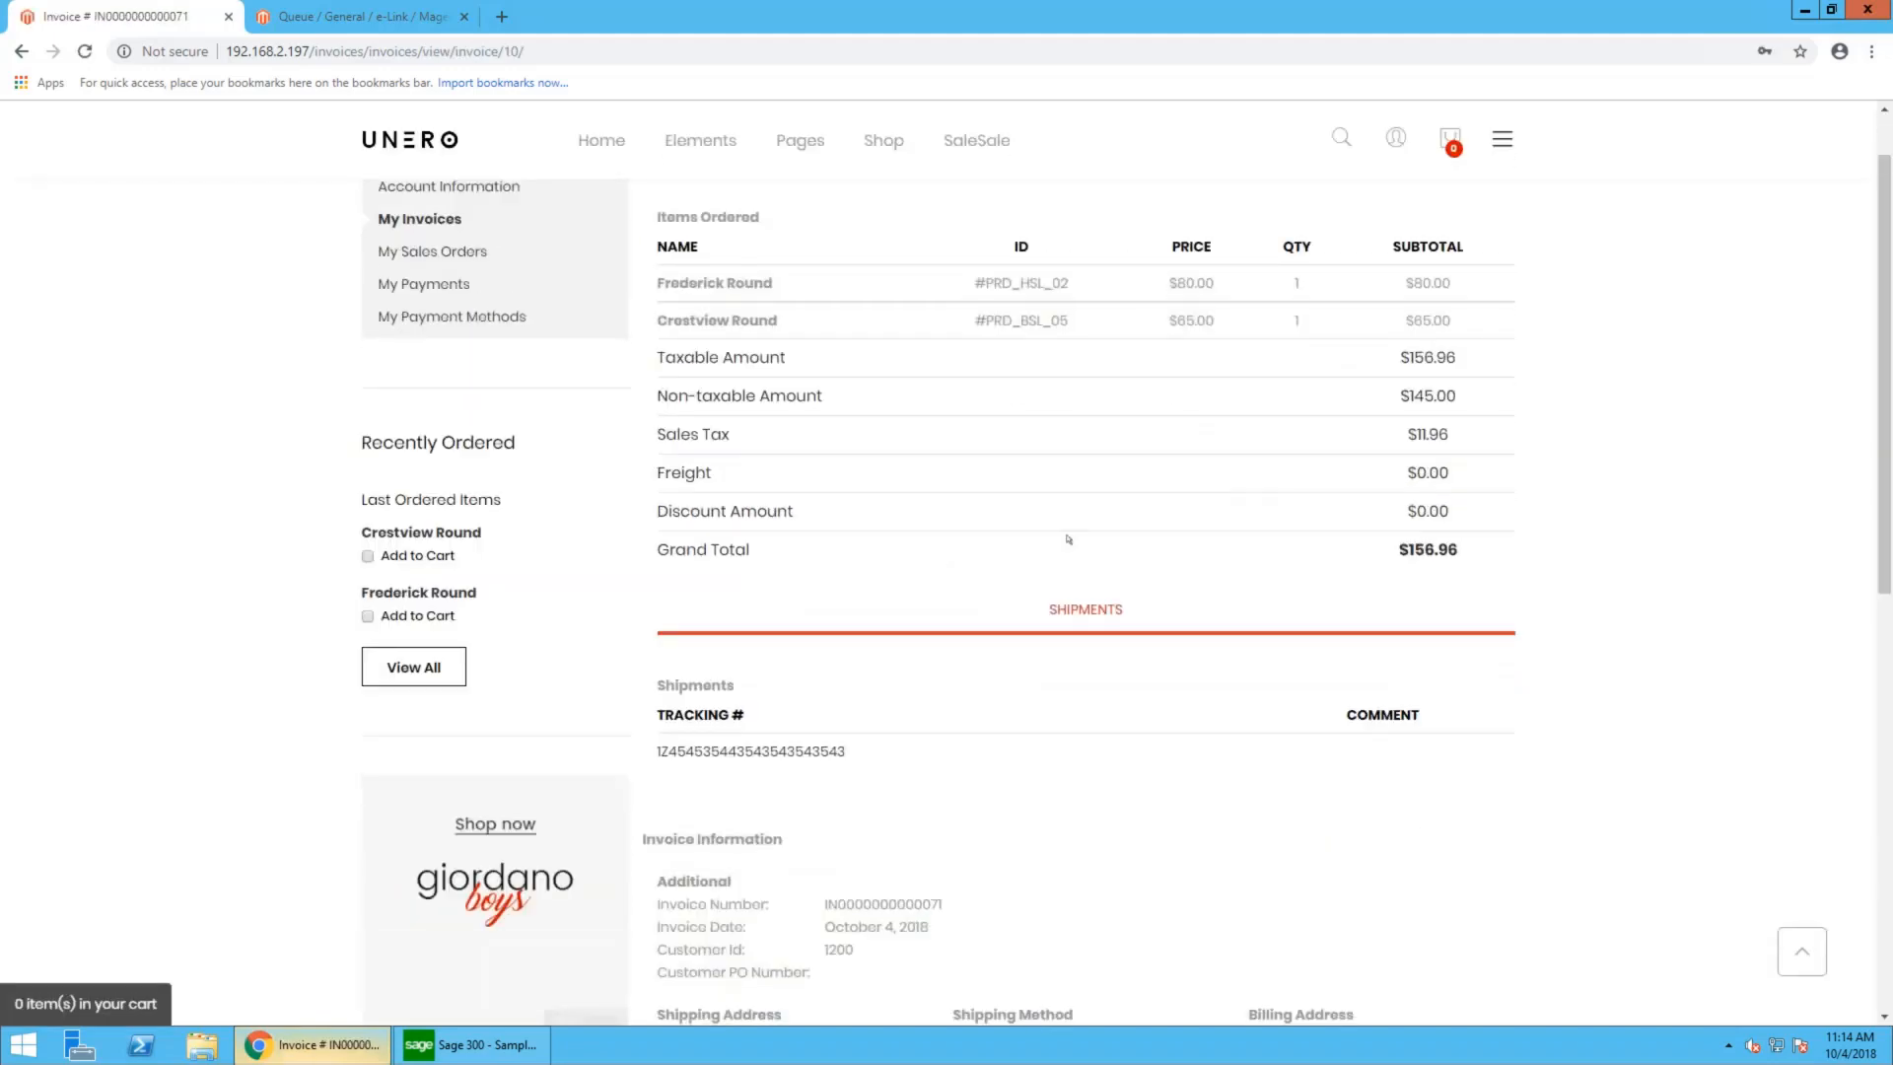
pyautogui.scroll(1, 1068, 539)
pyautogui.click(439, 370)
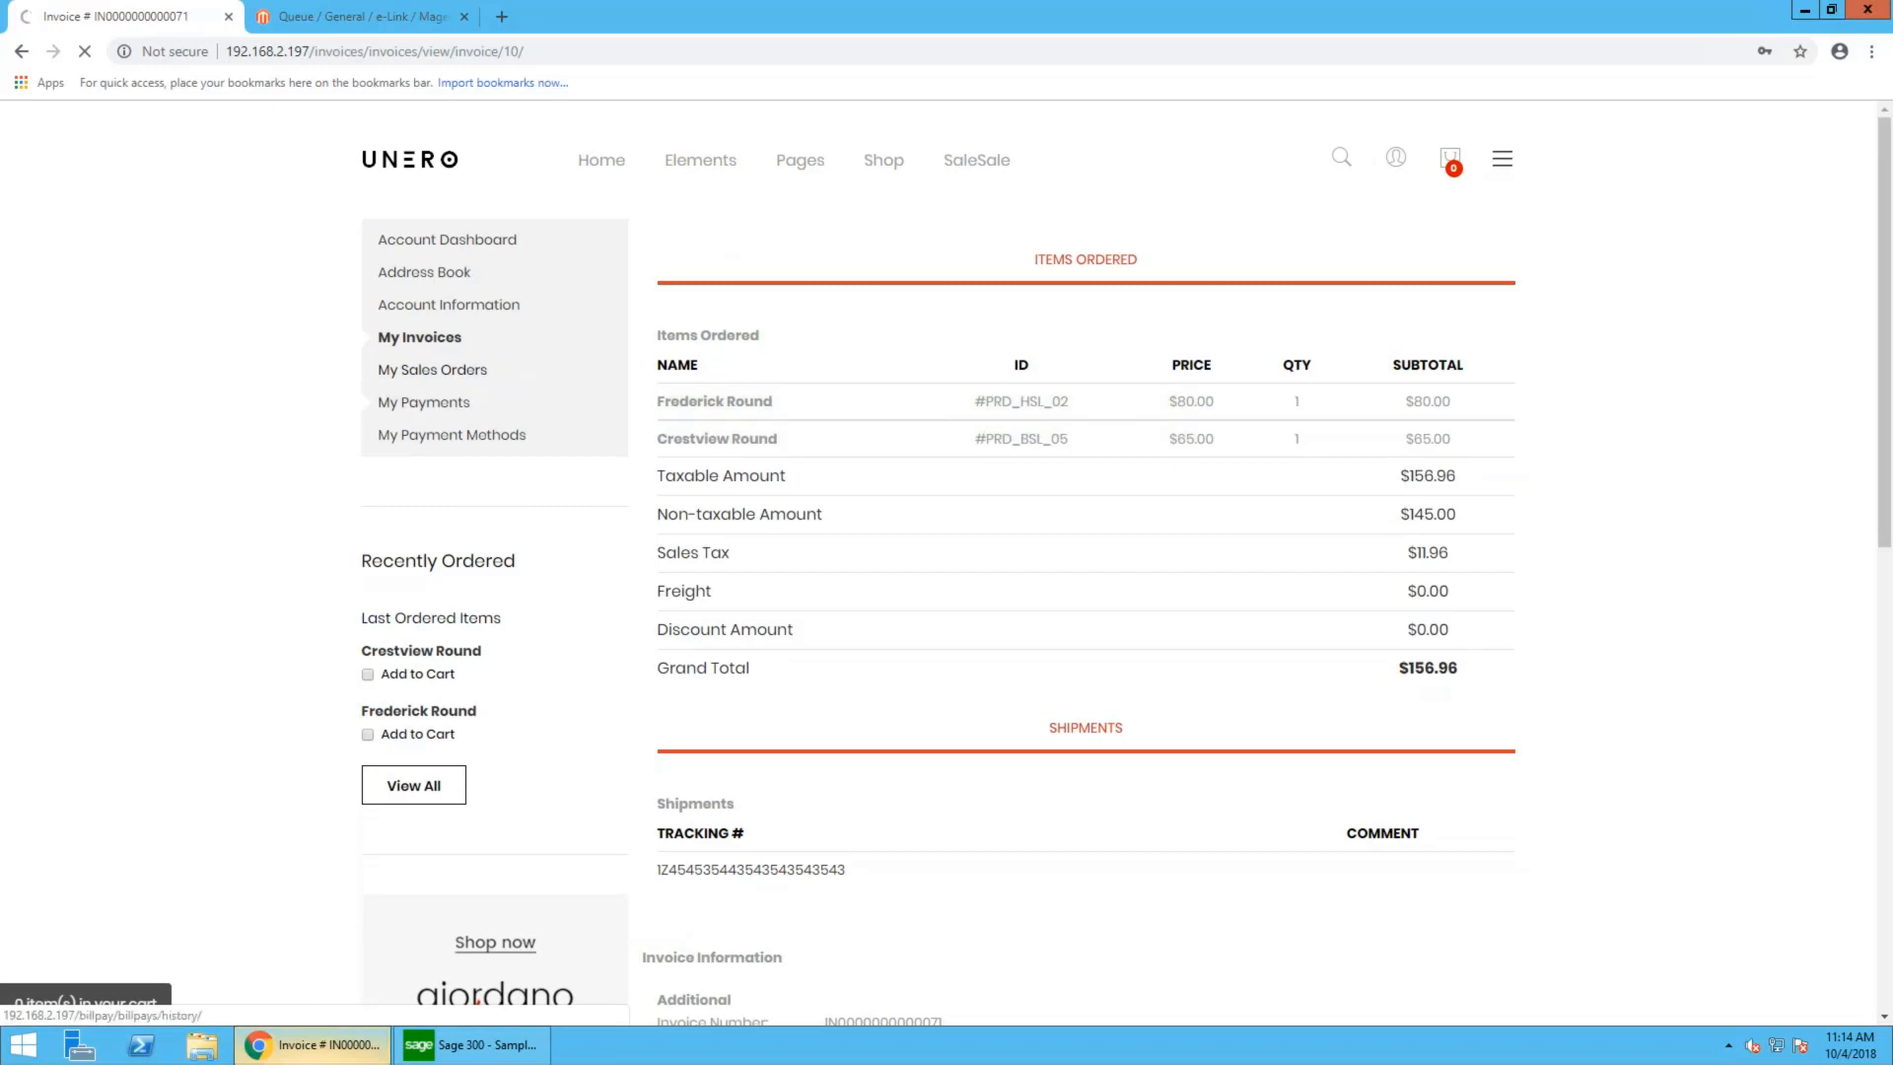